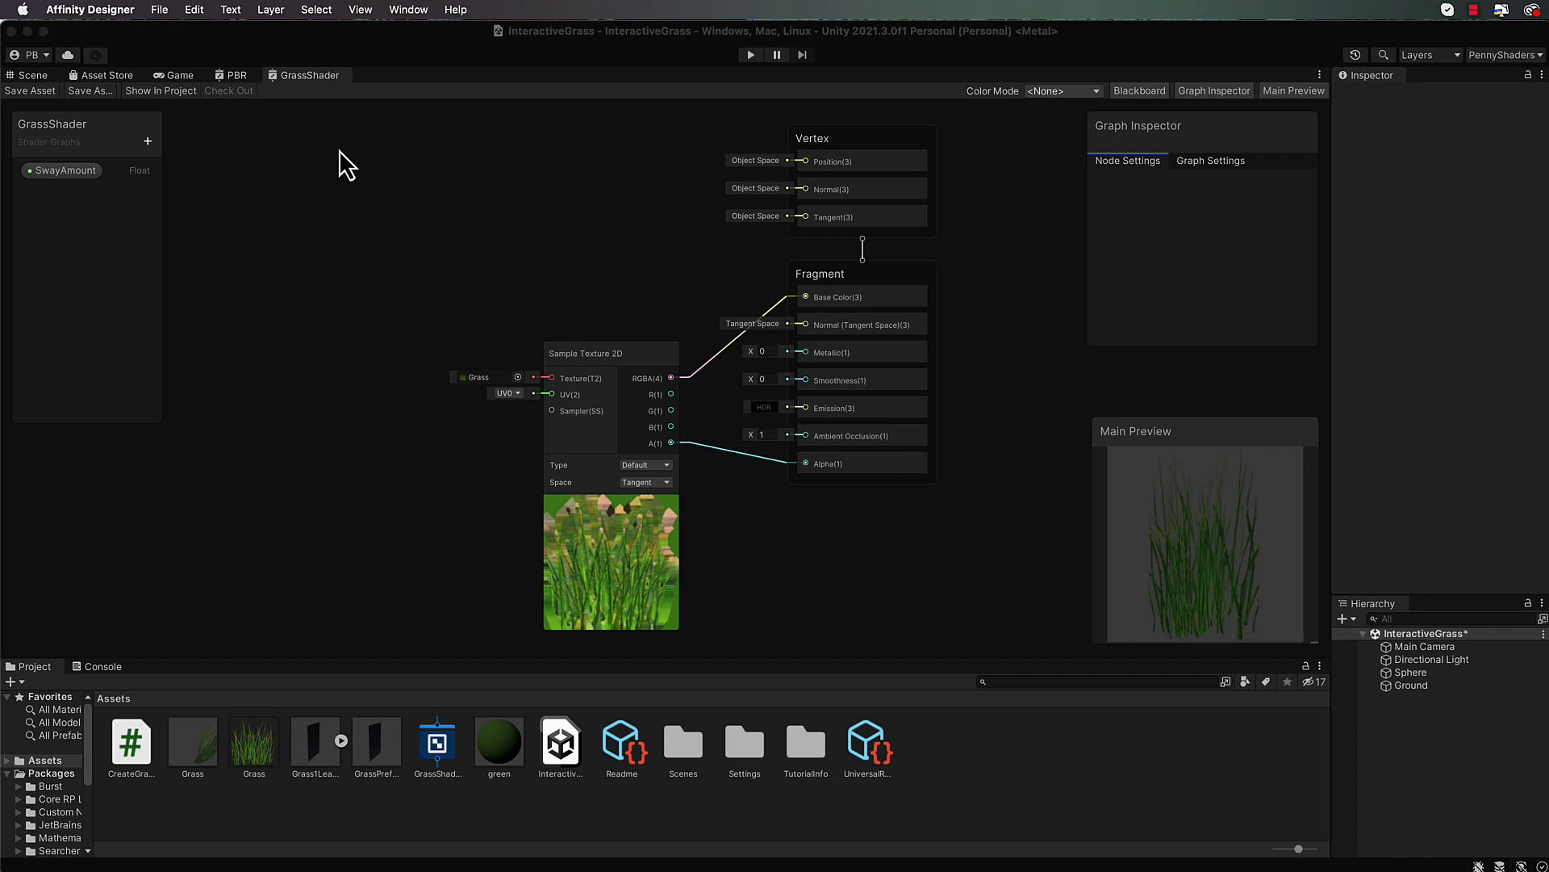
Step: Delete the existing SwayAmount property and add a new Float property named SwayAmount to the GrassShader graph
{"action": "left_click", "coordinate": [68, 173]}
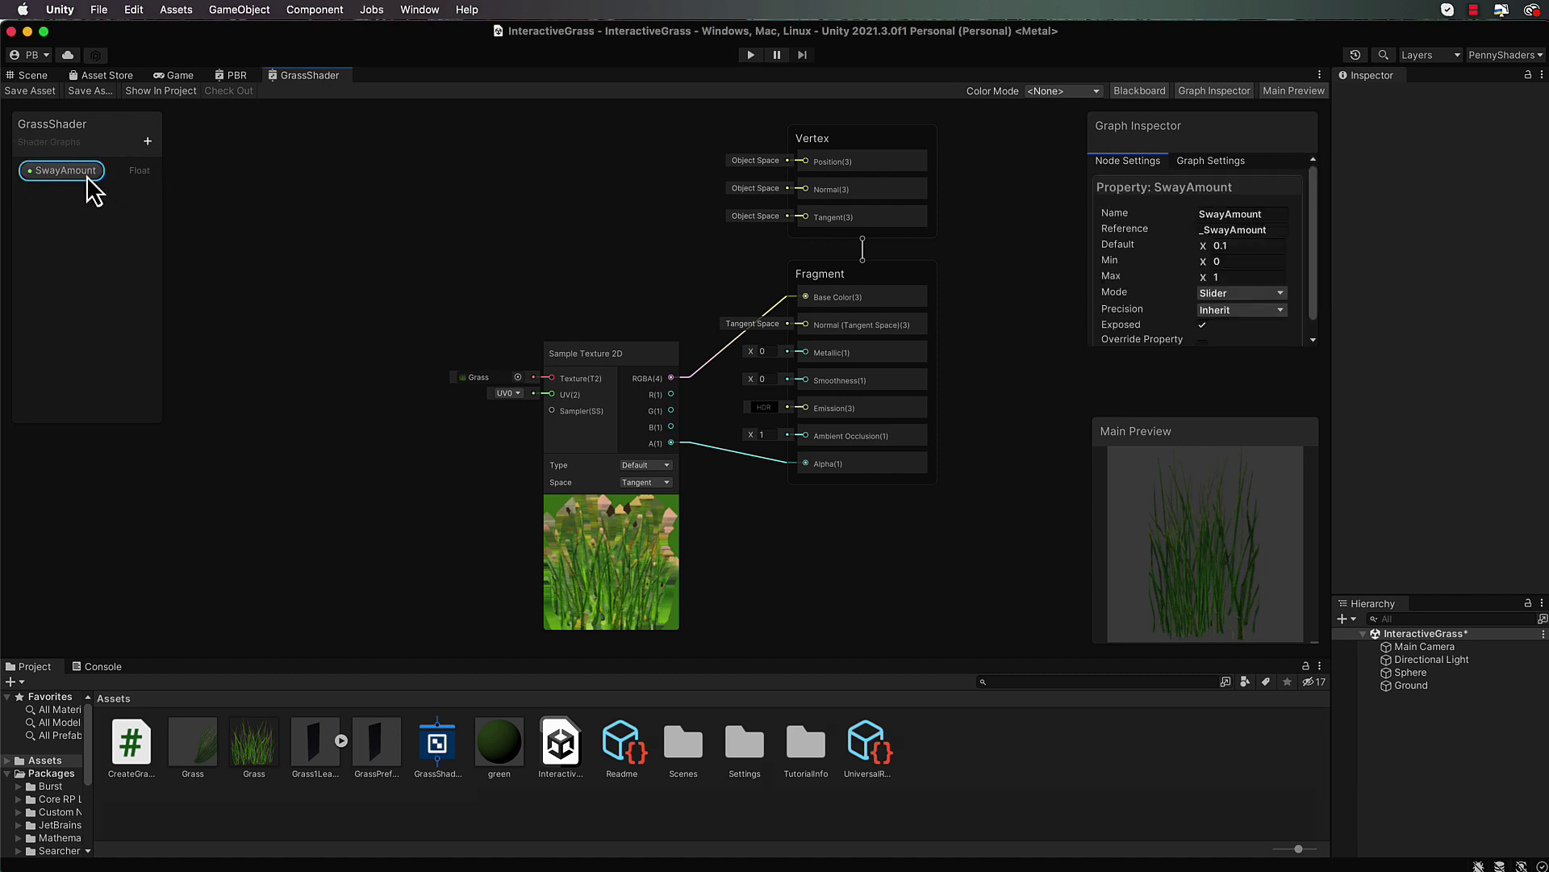
{"action": "key", "text": "Delete"}
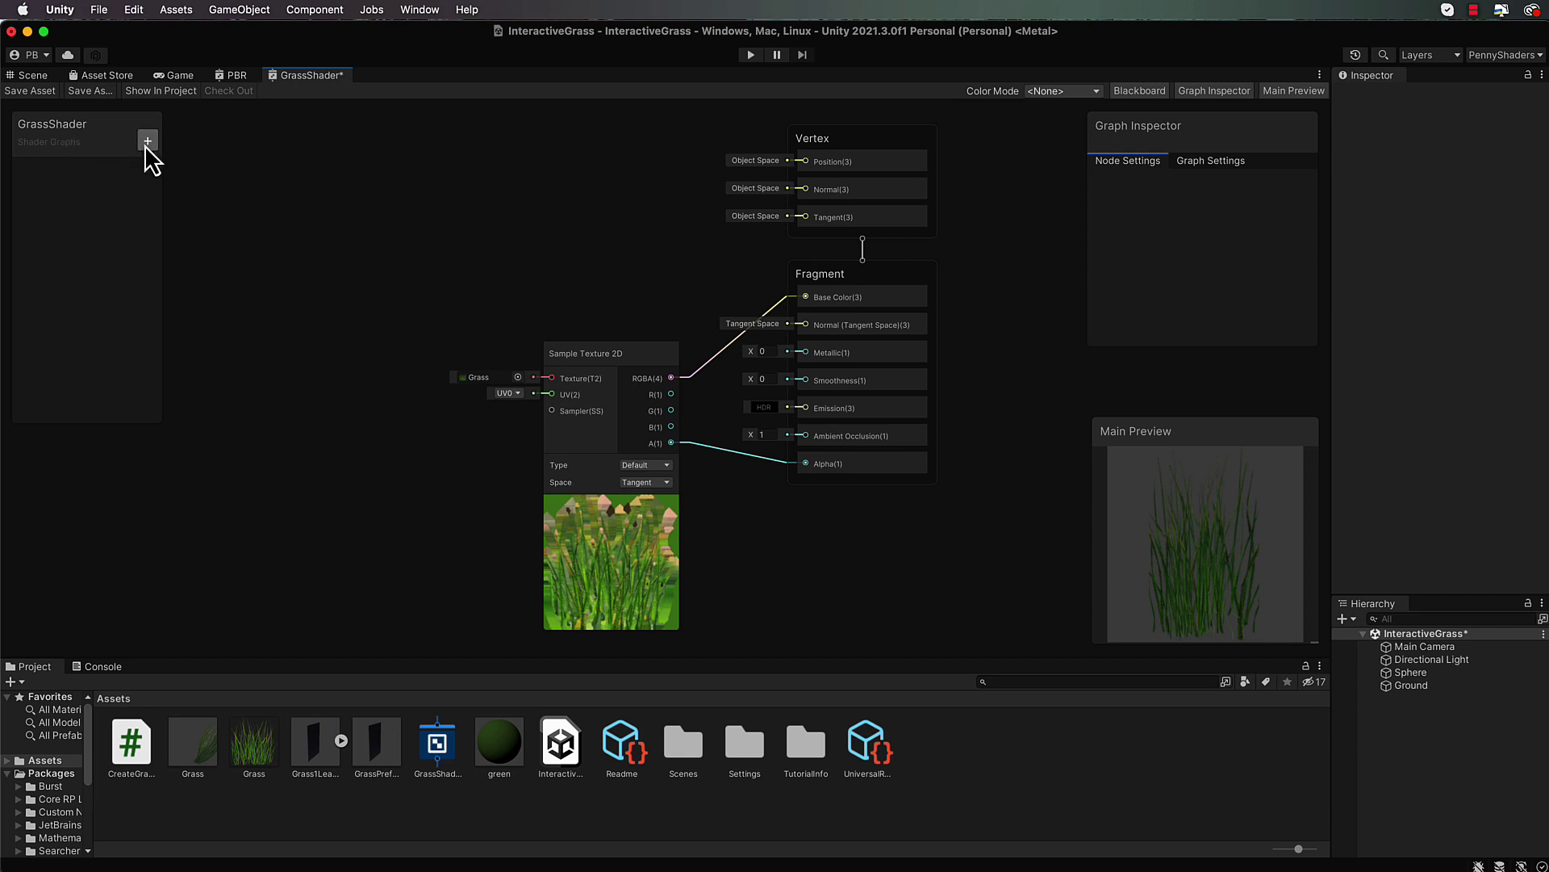
{"action": "left_click", "coordinate": [147, 142]}
{"action": "left_click", "coordinate": [176, 189]}
{"action": "type", "text": "SwayAmount"}
{"action": "key", "text": "Return"}
{"action": "left_click", "coordinate": [89, 185]}
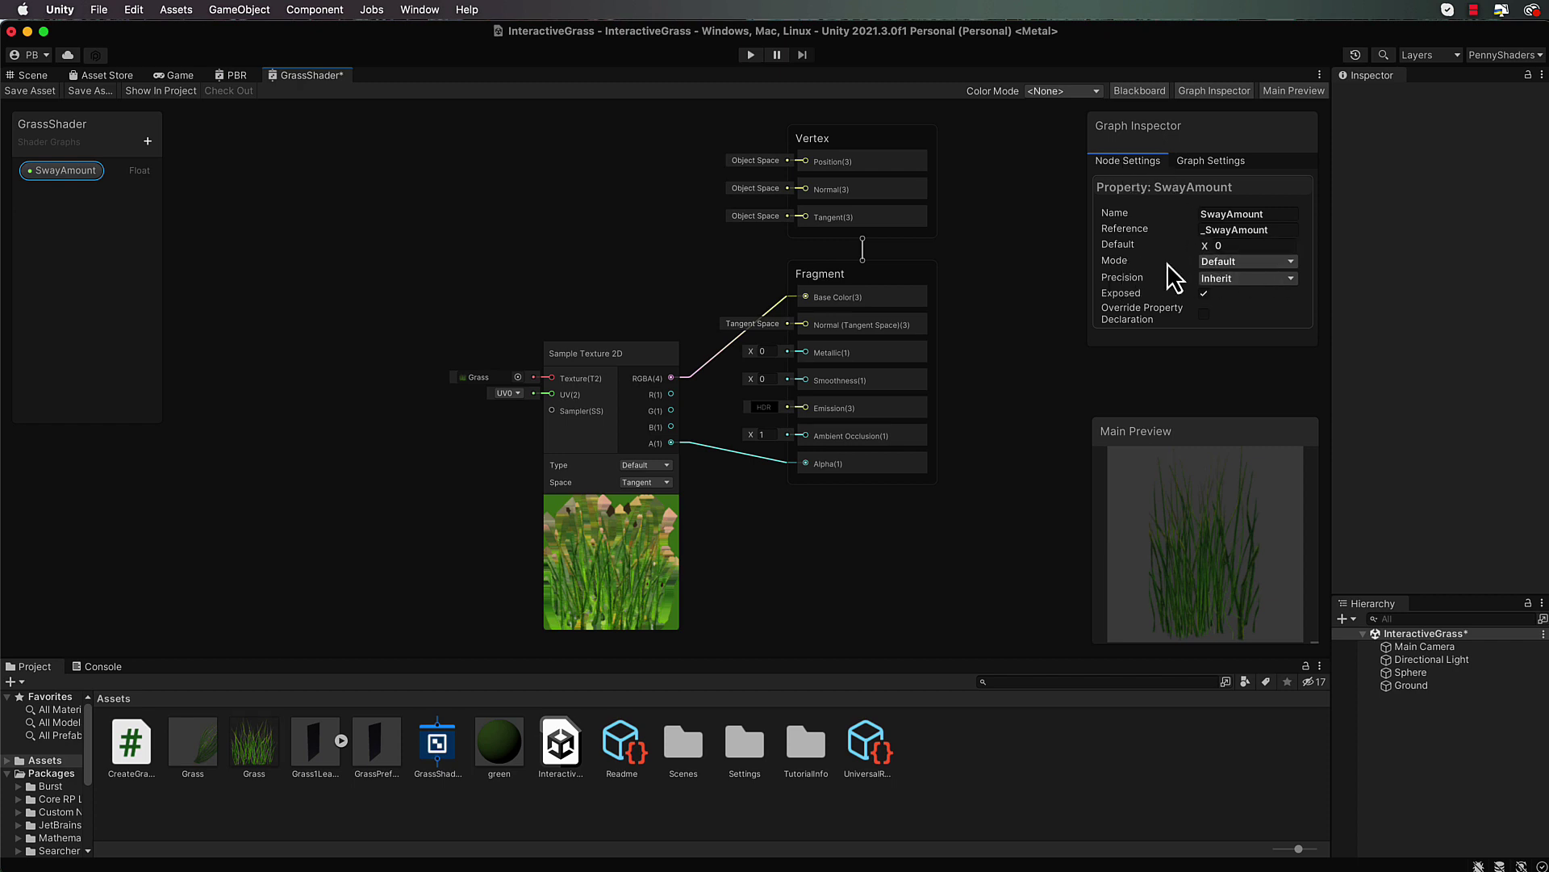
Step: Set the SwayAmount property's mode to Slider with a default value of 0.1
{"action": "left_click", "coordinate": [1251, 261]}
{"action": "left_click", "coordinate": [1249, 302]}
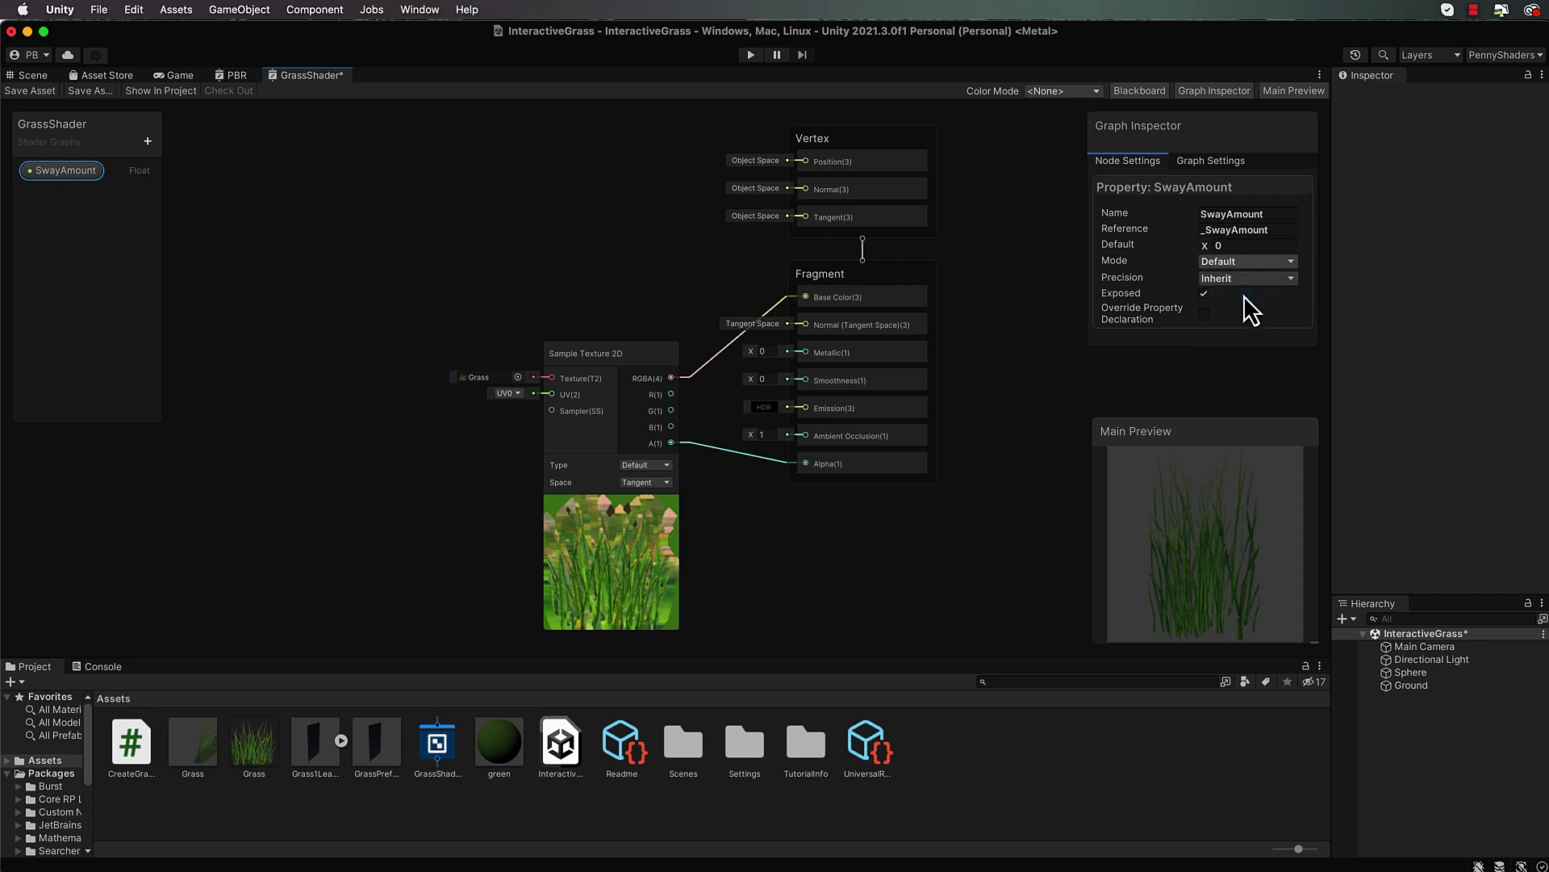
{"action": "left_click", "coordinate": [1228, 250]}
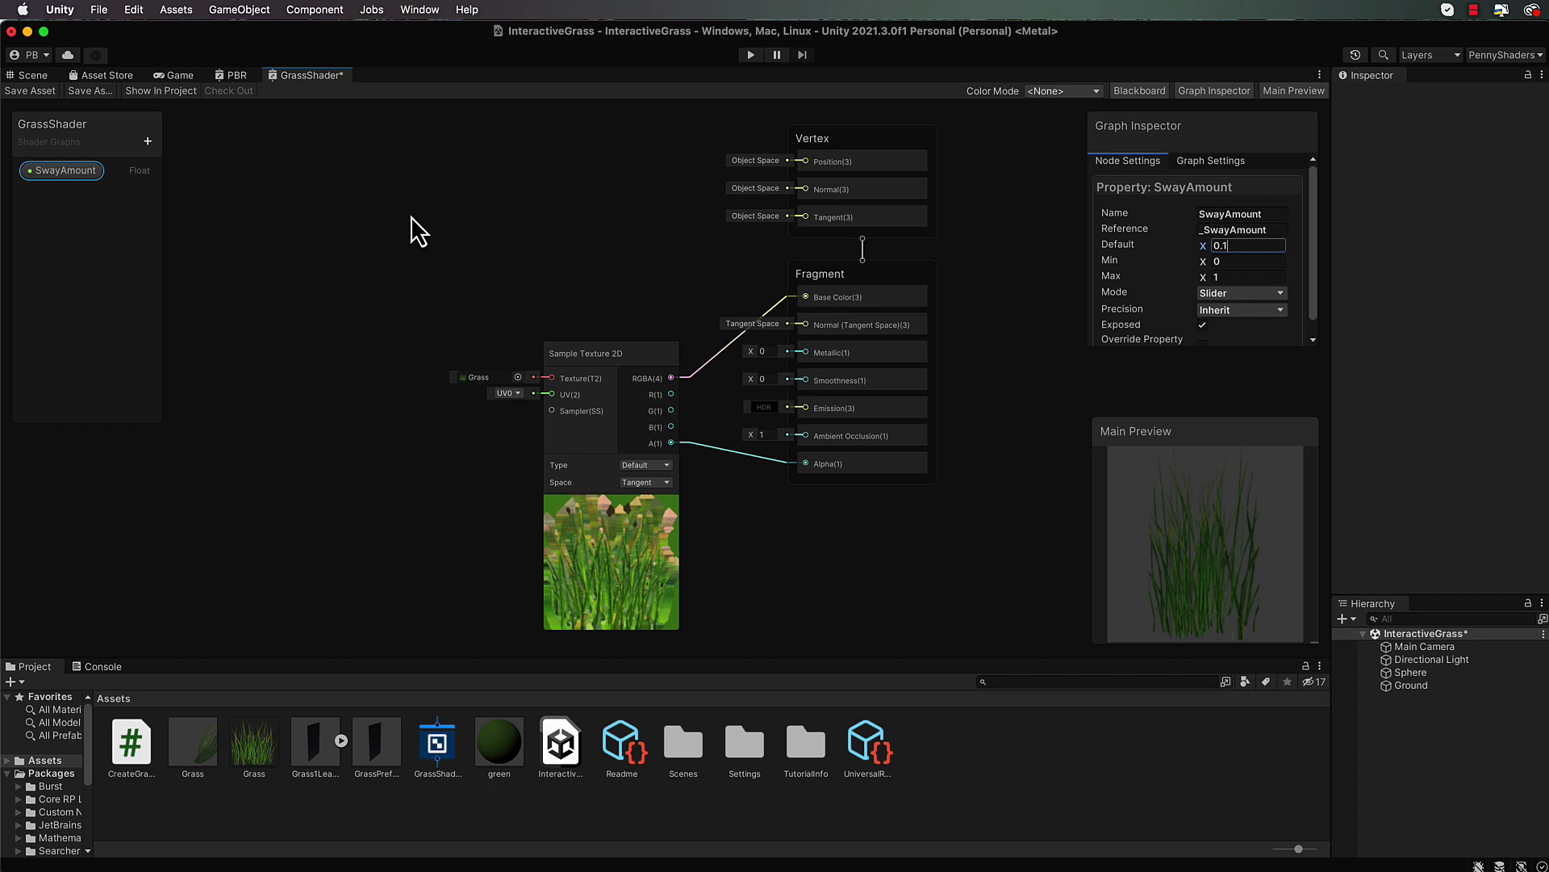
Step: Maximize the GrassShader graph window and hide the Graph Inspector
{"action": "middle_click_drag", "start_coordinate": [404, 205], "coordinate": [443, 219]}
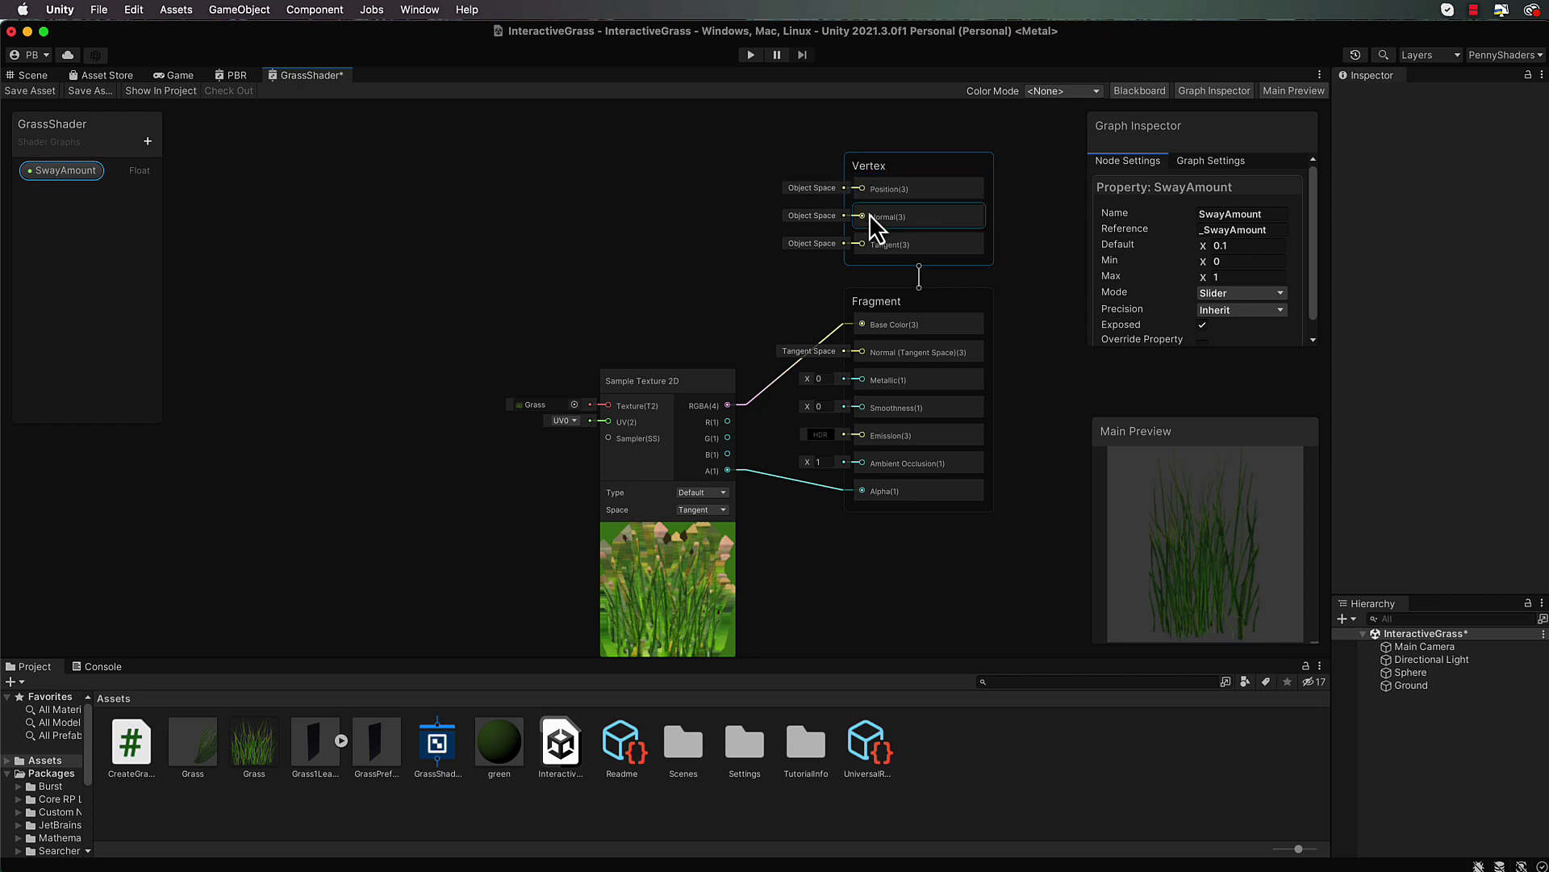
{"action": "double_click", "coordinate": [318, 75]}
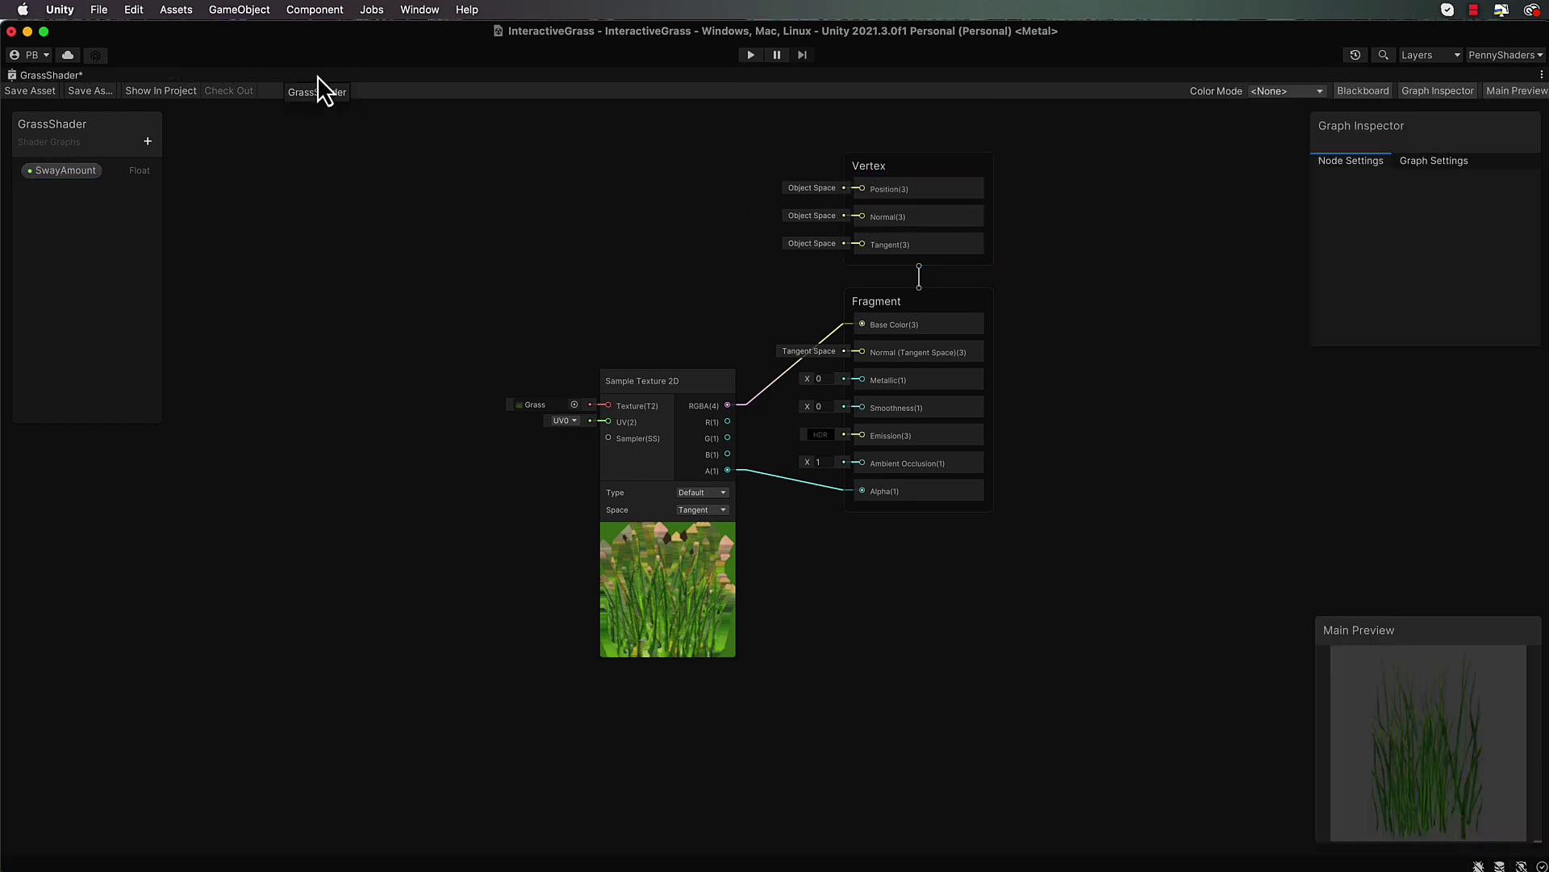
{"action": "left_click", "coordinate": [1450, 92]}
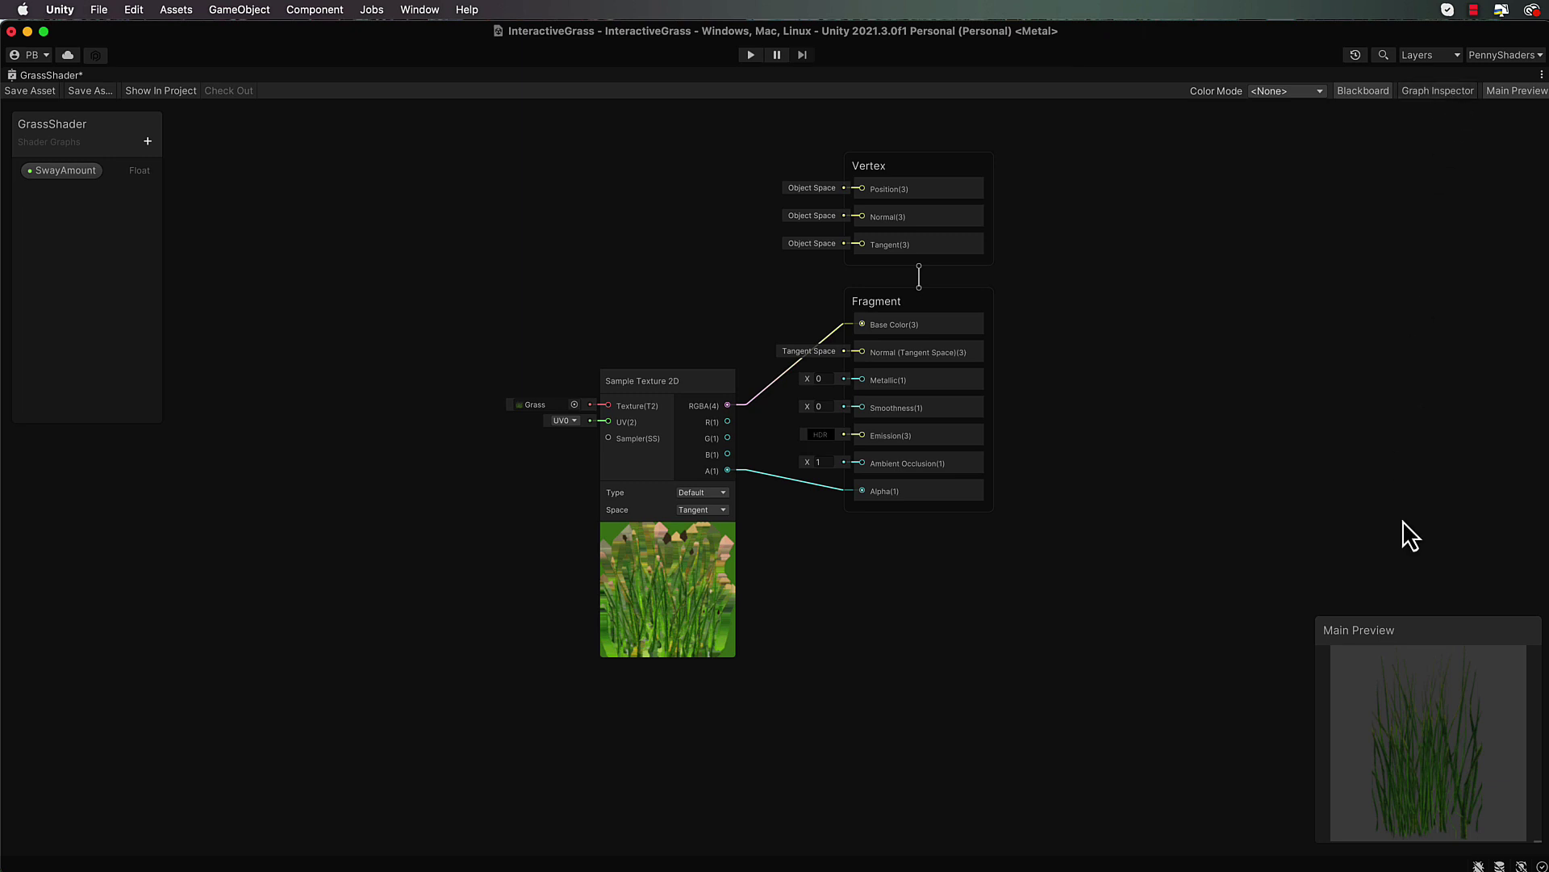
Step: Rotate the grass in the Main Preview and check the available custom preview meshes without choosing another one
{"action": "left_click_drag", "start_coordinate": [1499, 763], "coordinate": [1357, 645]}
{"action": "mouse_move", "coordinate": [1427, 733]}
{"action": "left_mouse_down"}
{"action": "mouse_move", "coordinate": [1455, 743]}
{"action": "mouse_move", "coordinate": [1433, 761]}
{"action": "left_mouse_up"}
{"action": "right_click", "coordinate": [1402, 691]}
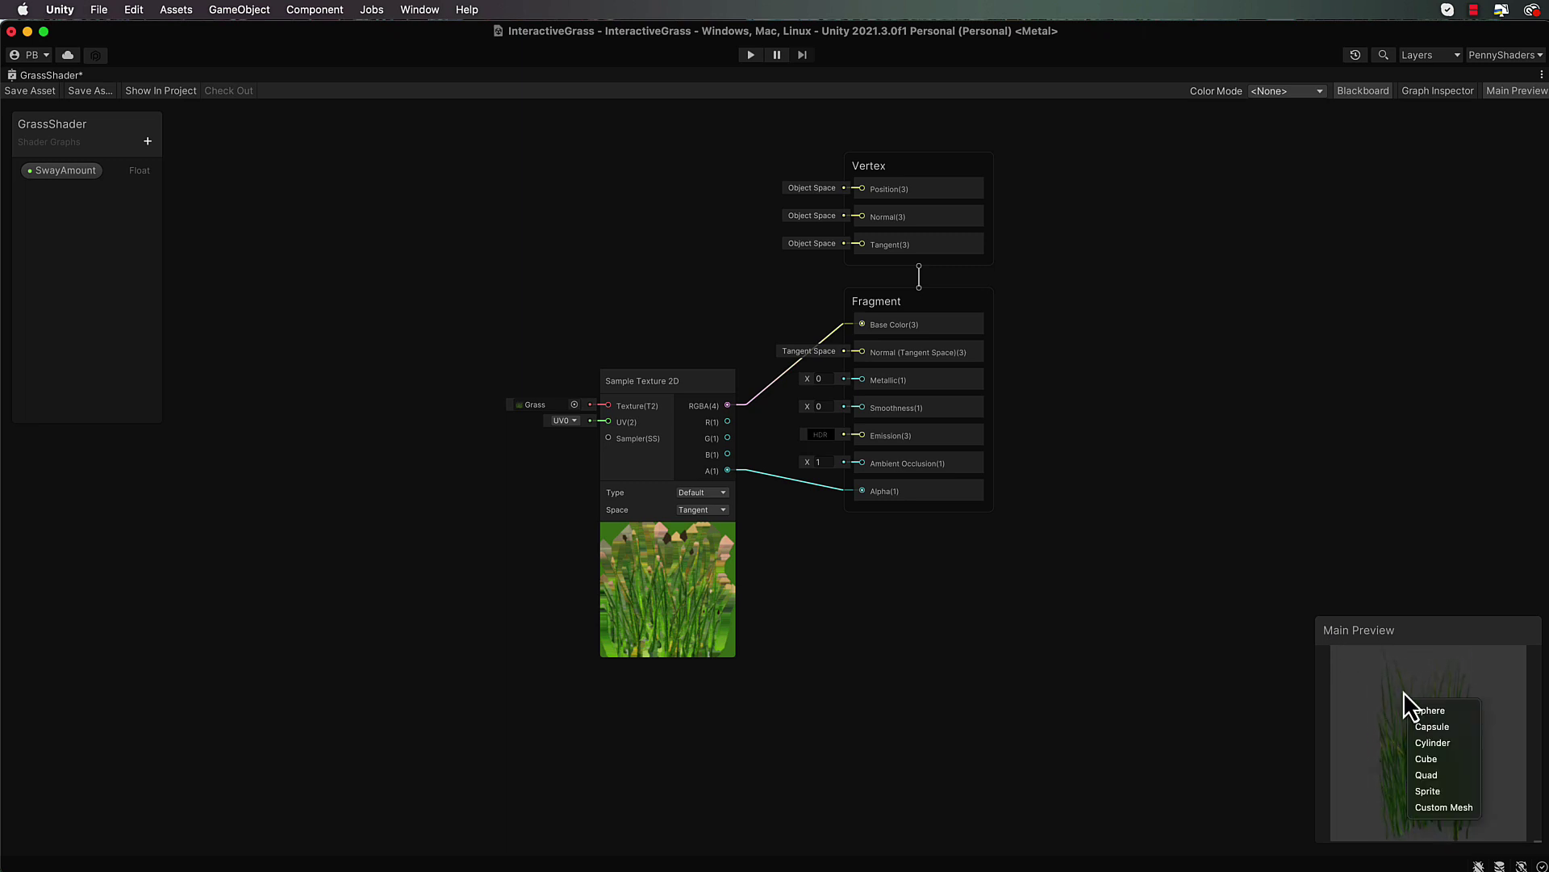
{"action": "left_click", "coordinate": [1443, 808]}
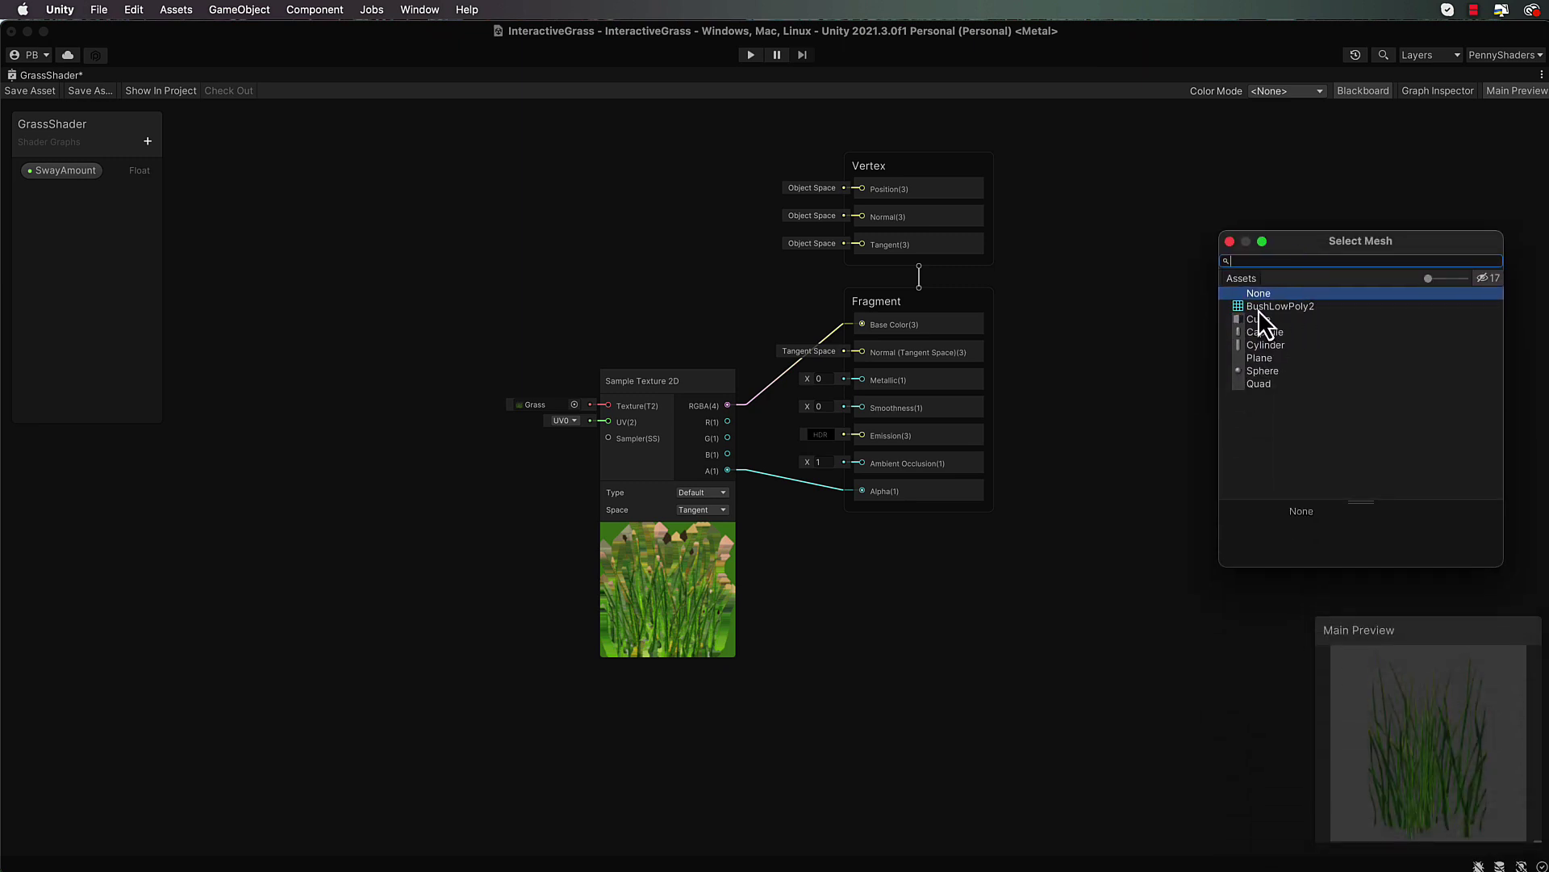
{"action": "left_click", "coordinate": [1230, 242]}
{"action": "left_click_drag", "start_coordinate": [1470, 795], "coordinate": [1438, 749]}
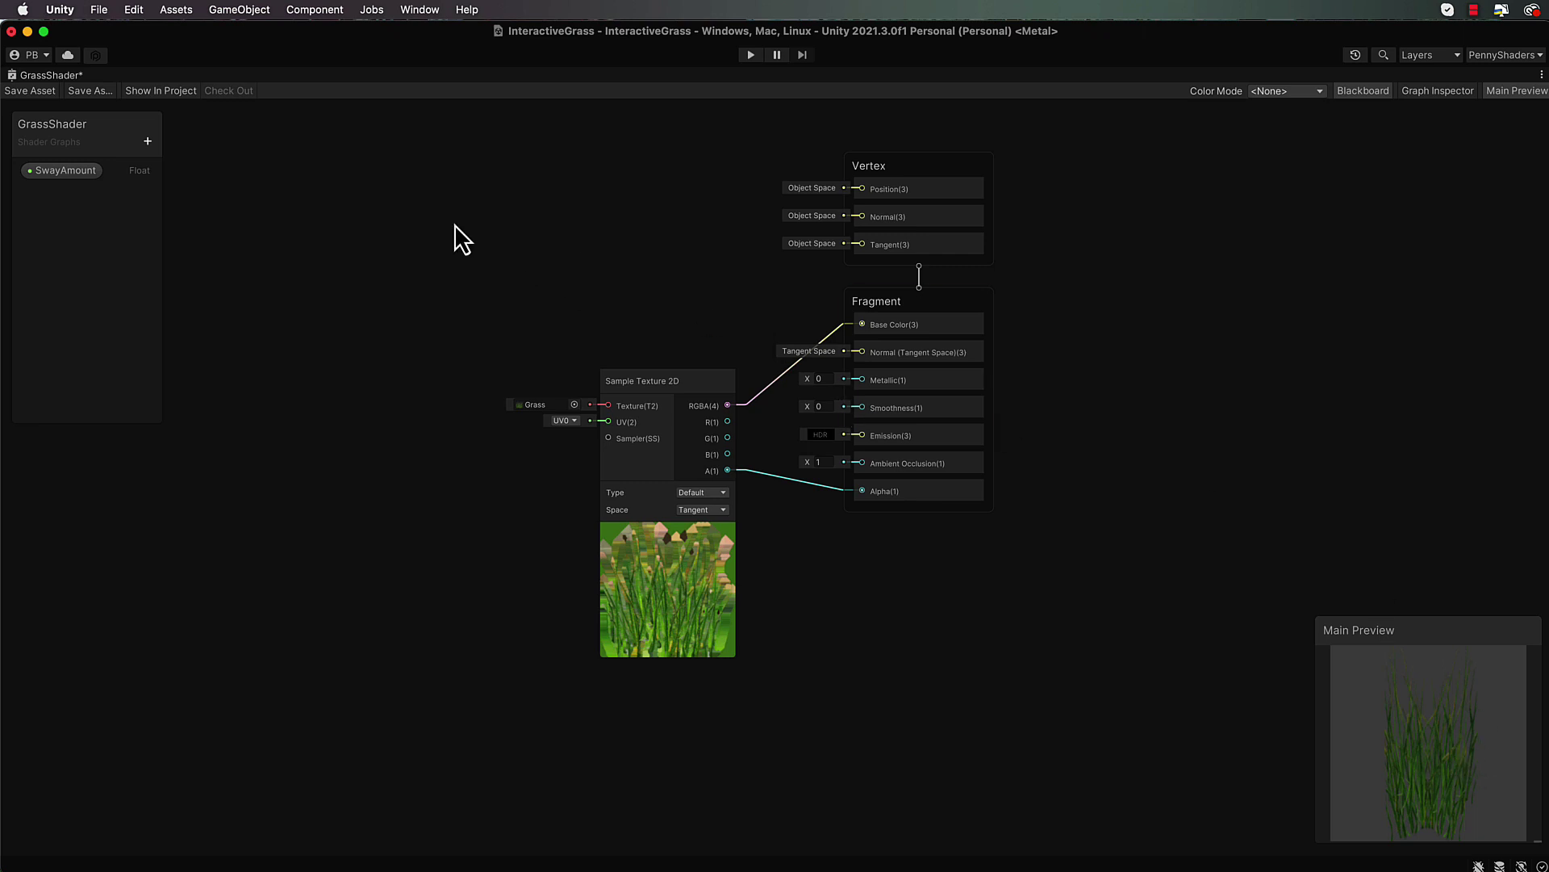
Step: Add a Position node to the graph and set its space to Object
{"action": "right_click", "coordinate": [346, 176]}
{"action": "left_click", "coordinate": [370, 187]}
{"action": "type", "text": "pos"}
{"action": "key", "text": "Return"}
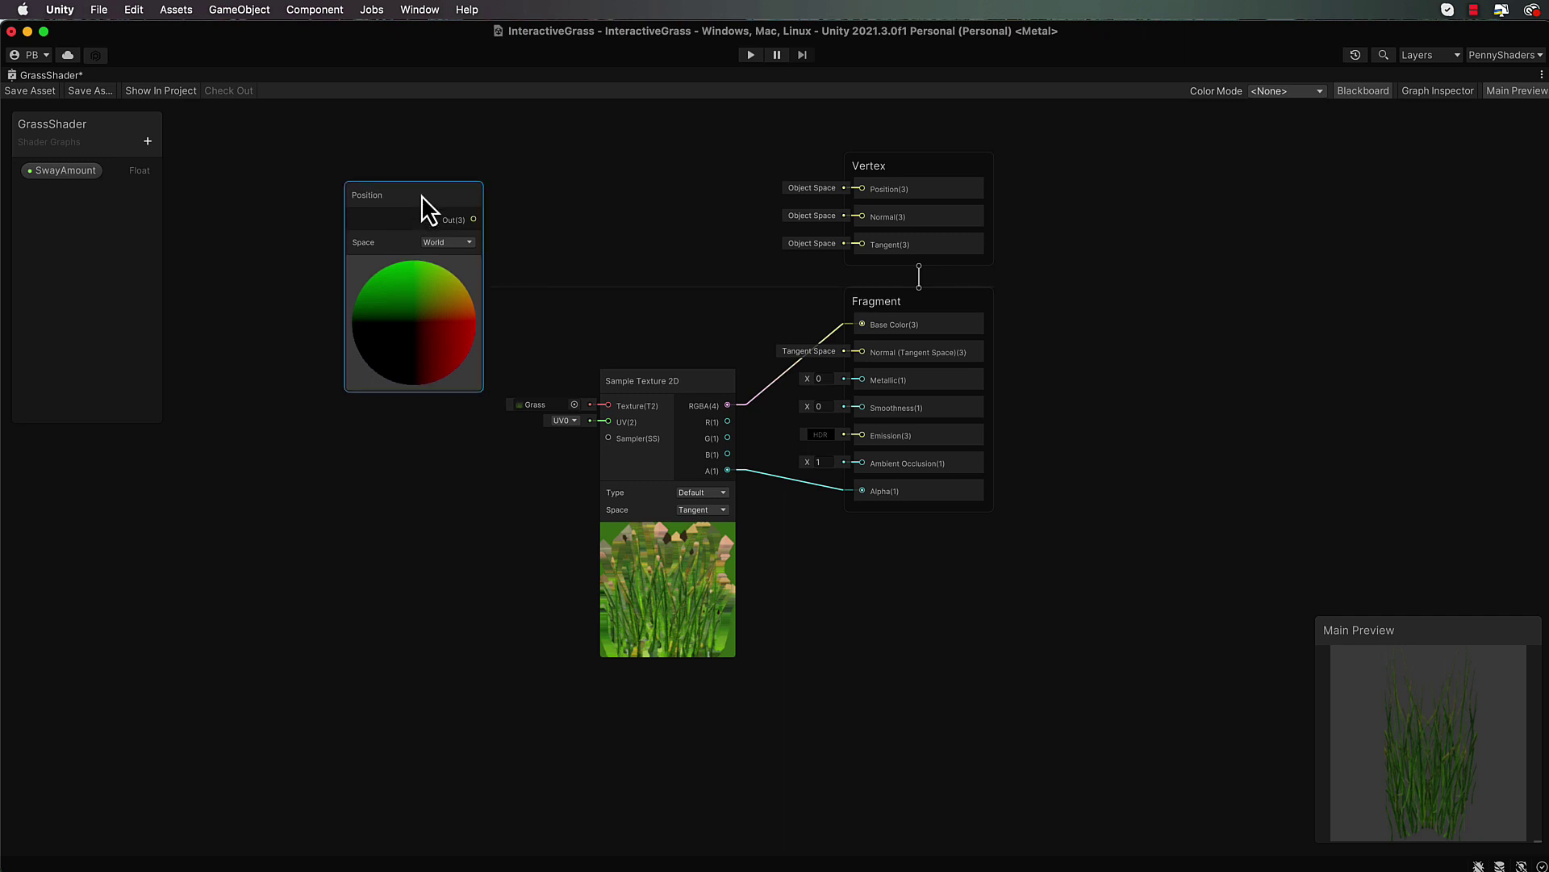
{"action": "left_click_drag", "start_coordinate": [425, 214], "coordinate": [414, 191]}
{"action": "left_click", "coordinate": [462, 234]}
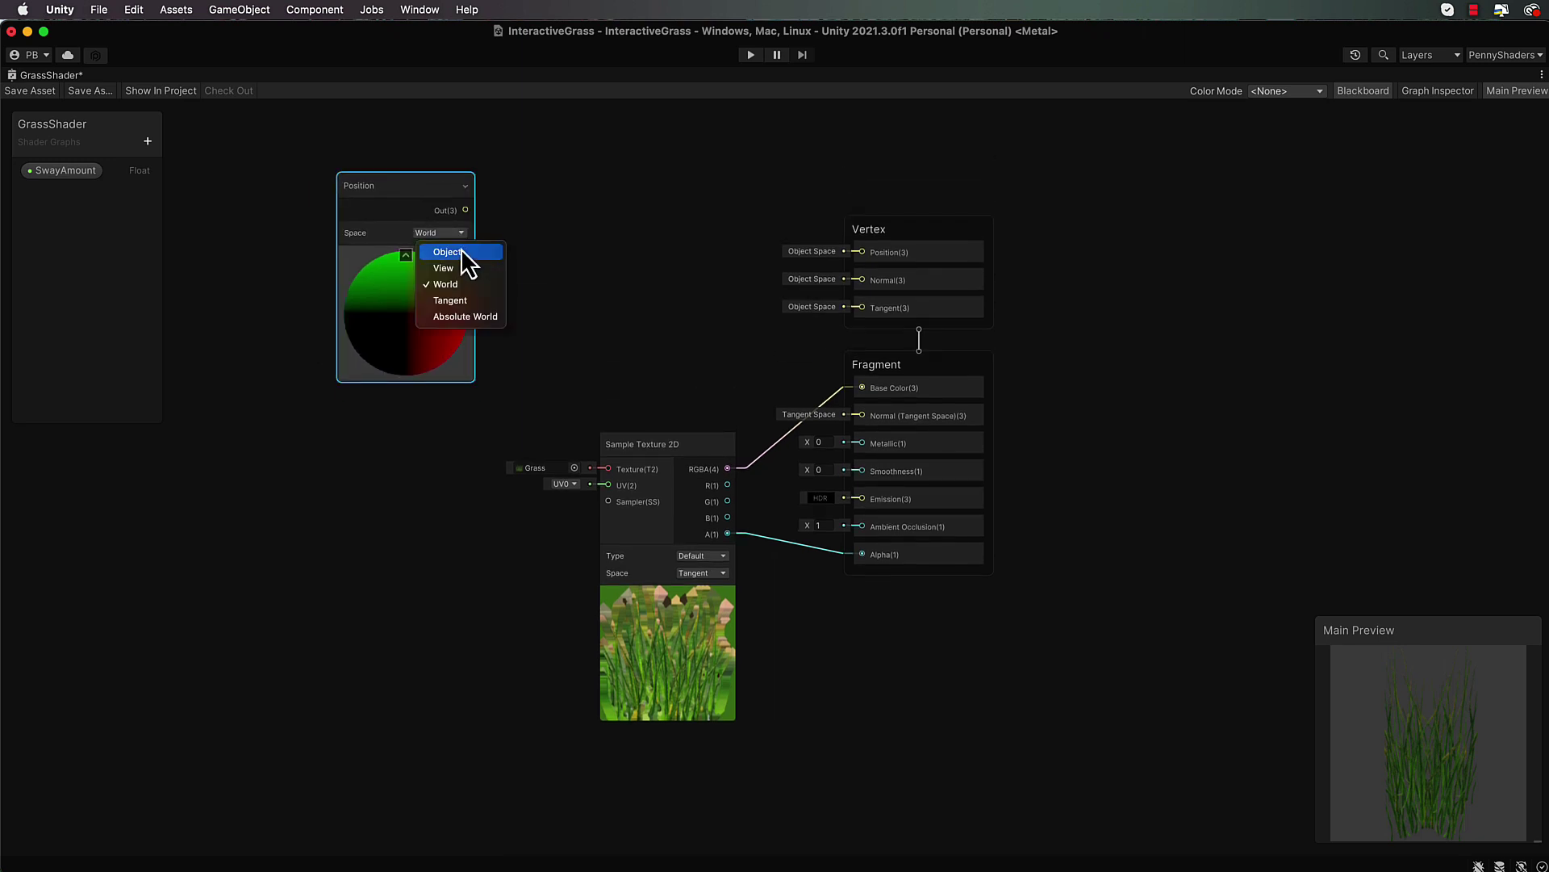
{"action": "left_click", "coordinate": [461, 255]}
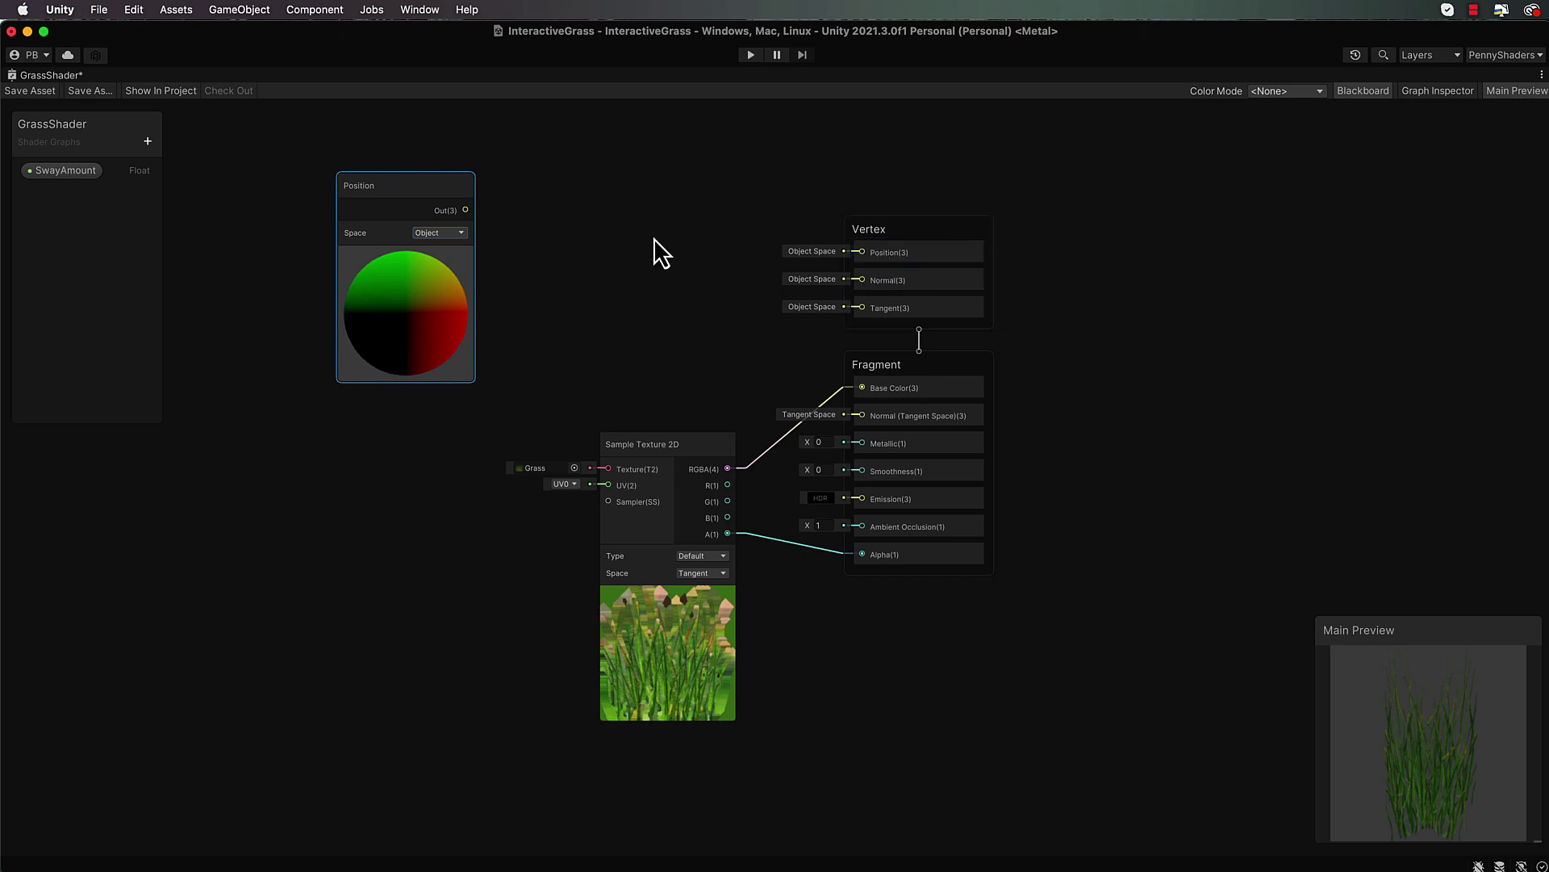
Step: Try the Position node's output directly on the Vertex Position input, view the preview, and remove the connection
{"action": "left_click_drag", "start_coordinate": [440, 181], "coordinate": [870, 260]}
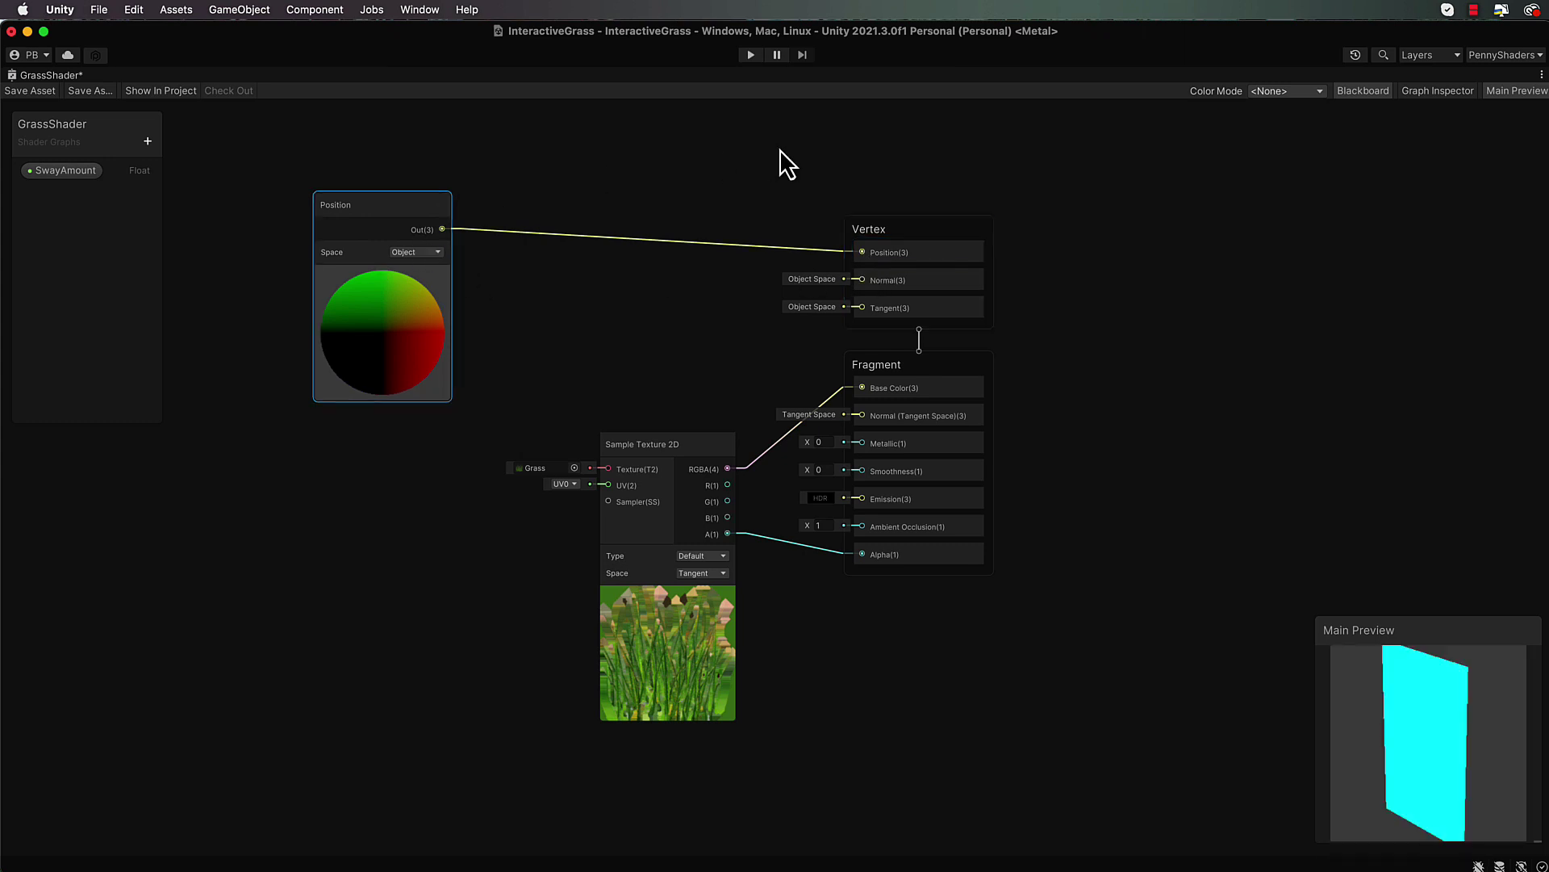
{"action": "left_click_drag", "start_coordinate": [1454, 707], "coordinate": [1451, 765]}
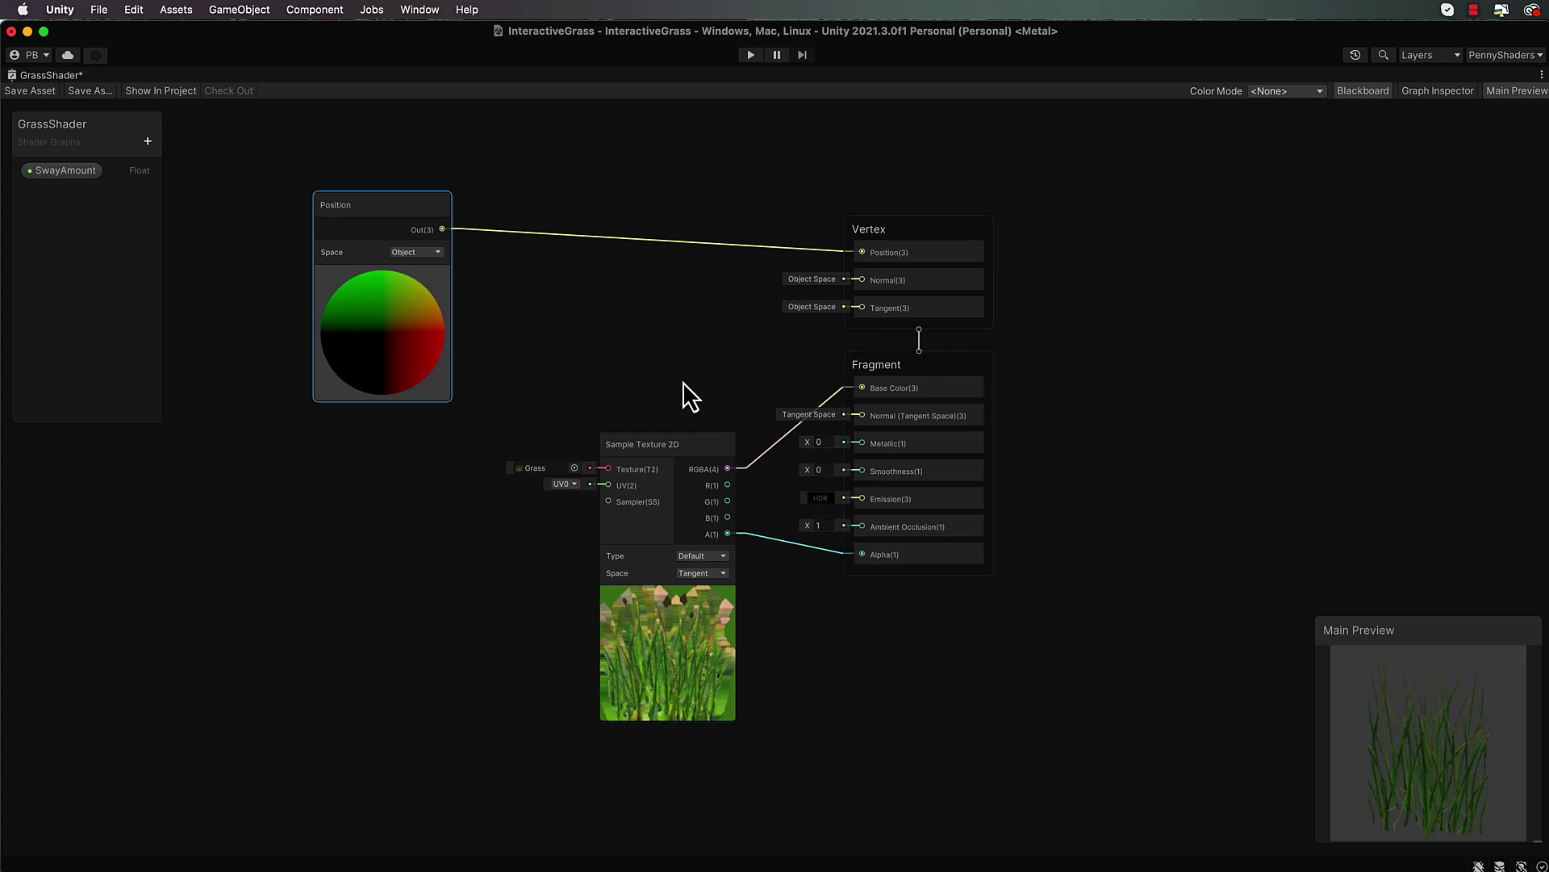
{"action": "left_click", "coordinate": [709, 245]}
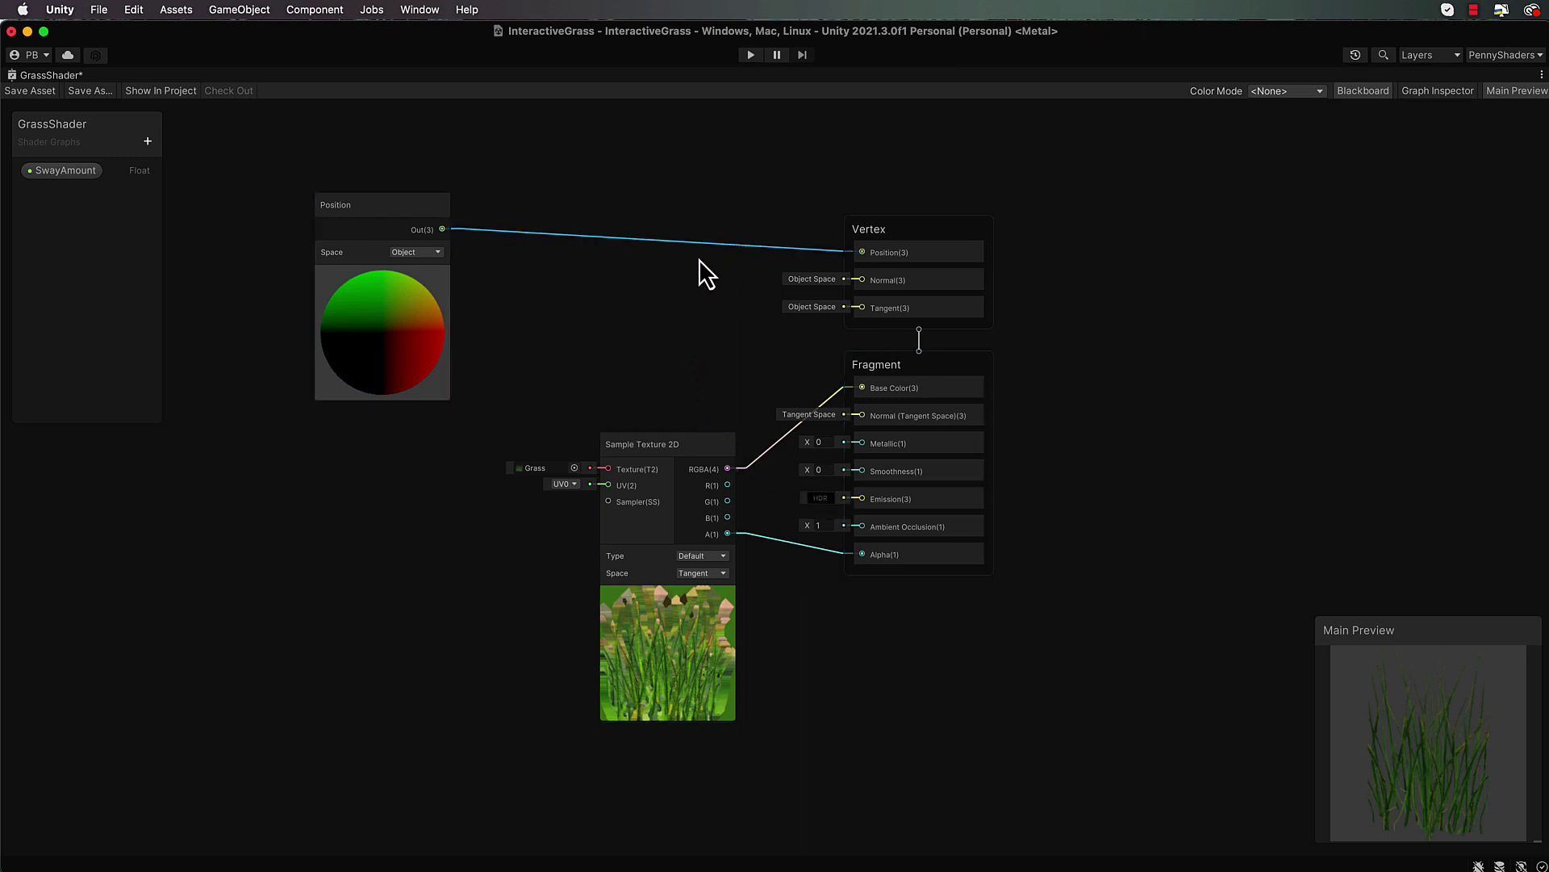
{"action": "key", "text": "Delete"}
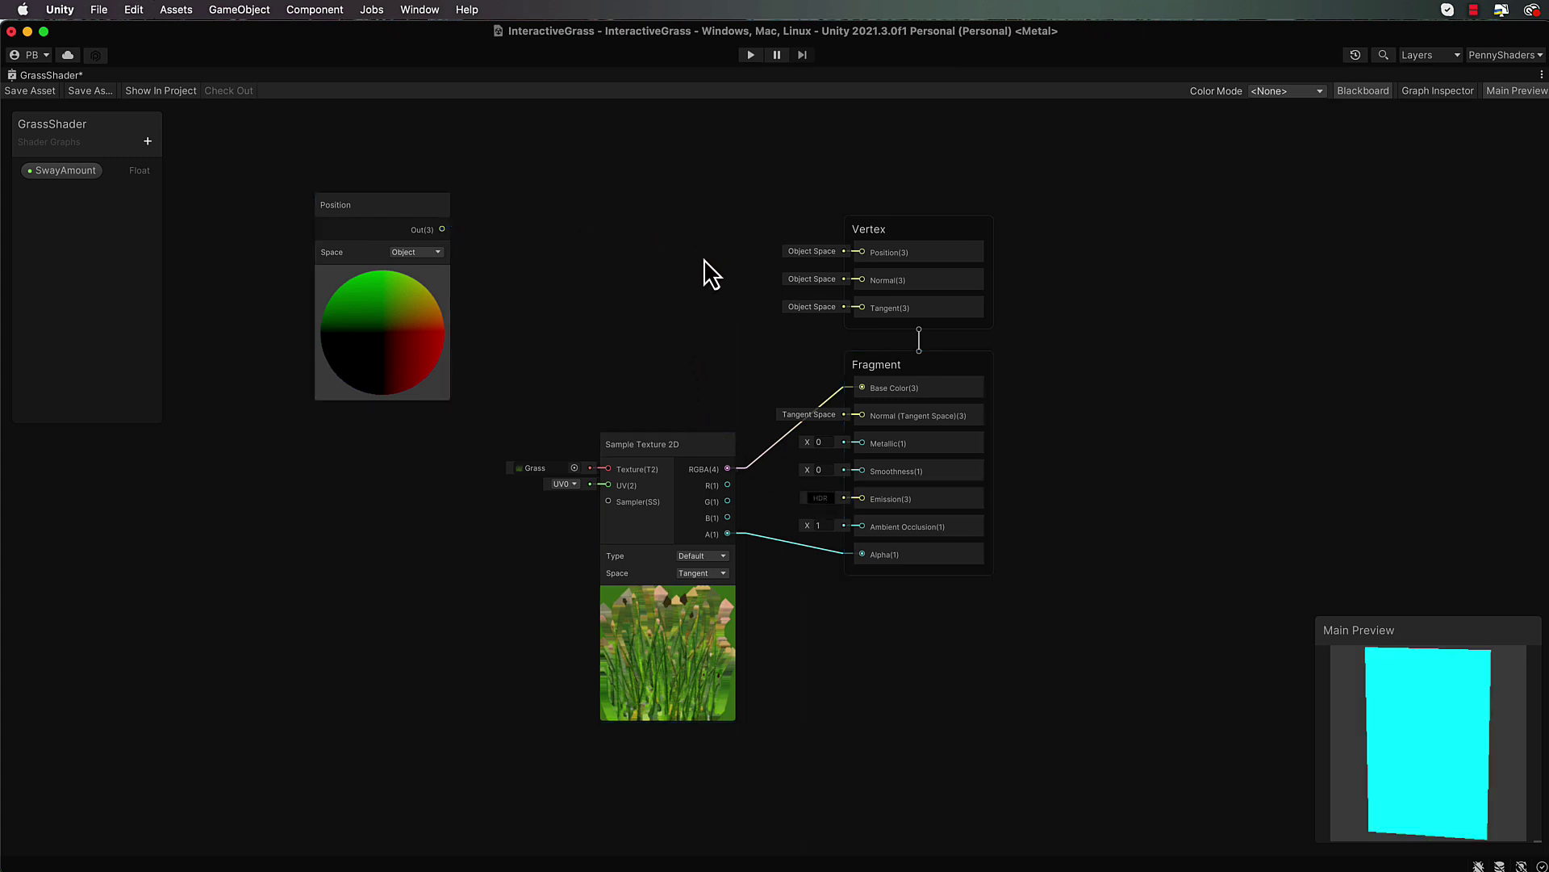
Step: Move the Position node aside and add a Split node fed by its output
{"action": "left_click_drag", "start_coordinate": [372, 209], "coordinate": [452, 242]}
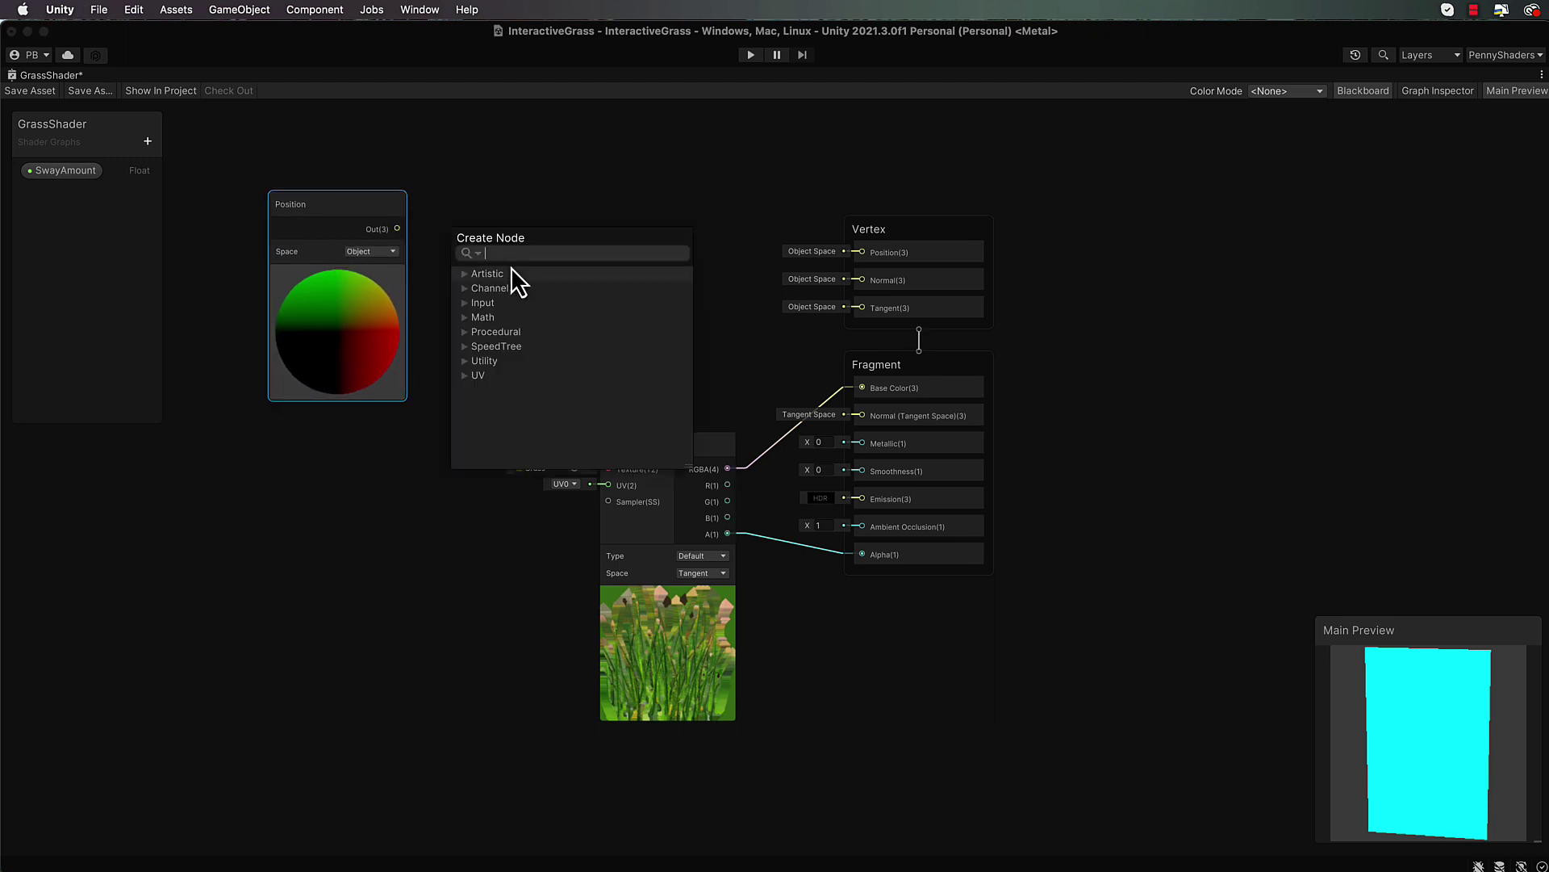
{"action": "type", "text": "split"}
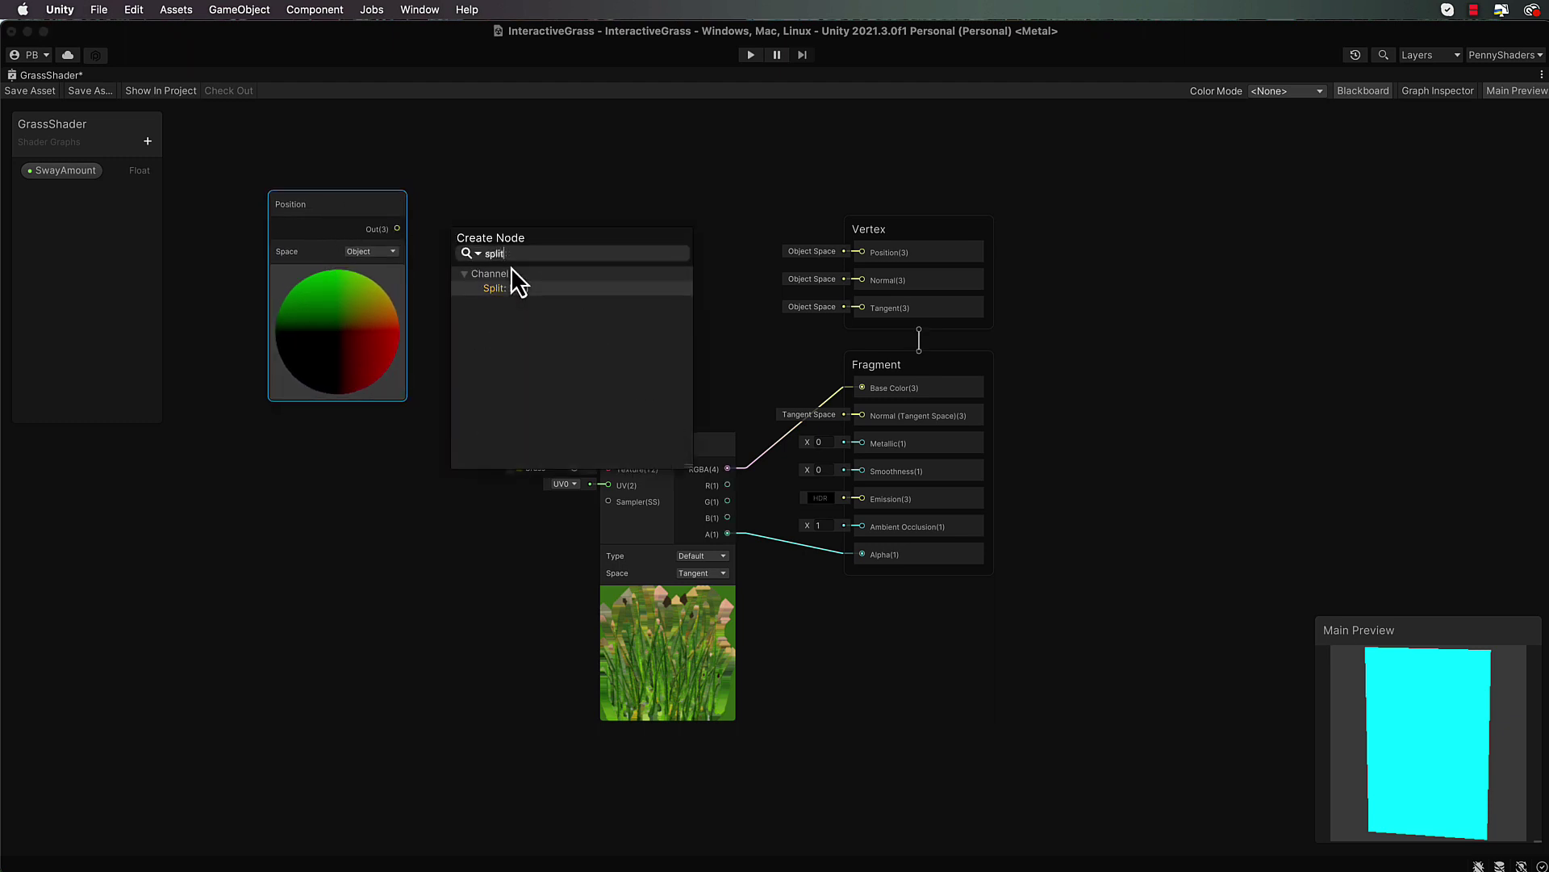
{"action": "double_click", "coordinate": [505, 288]}
{"action": "left_click_drag", "start_coordinate": [507, 245], "coordinate": [531, 234]}
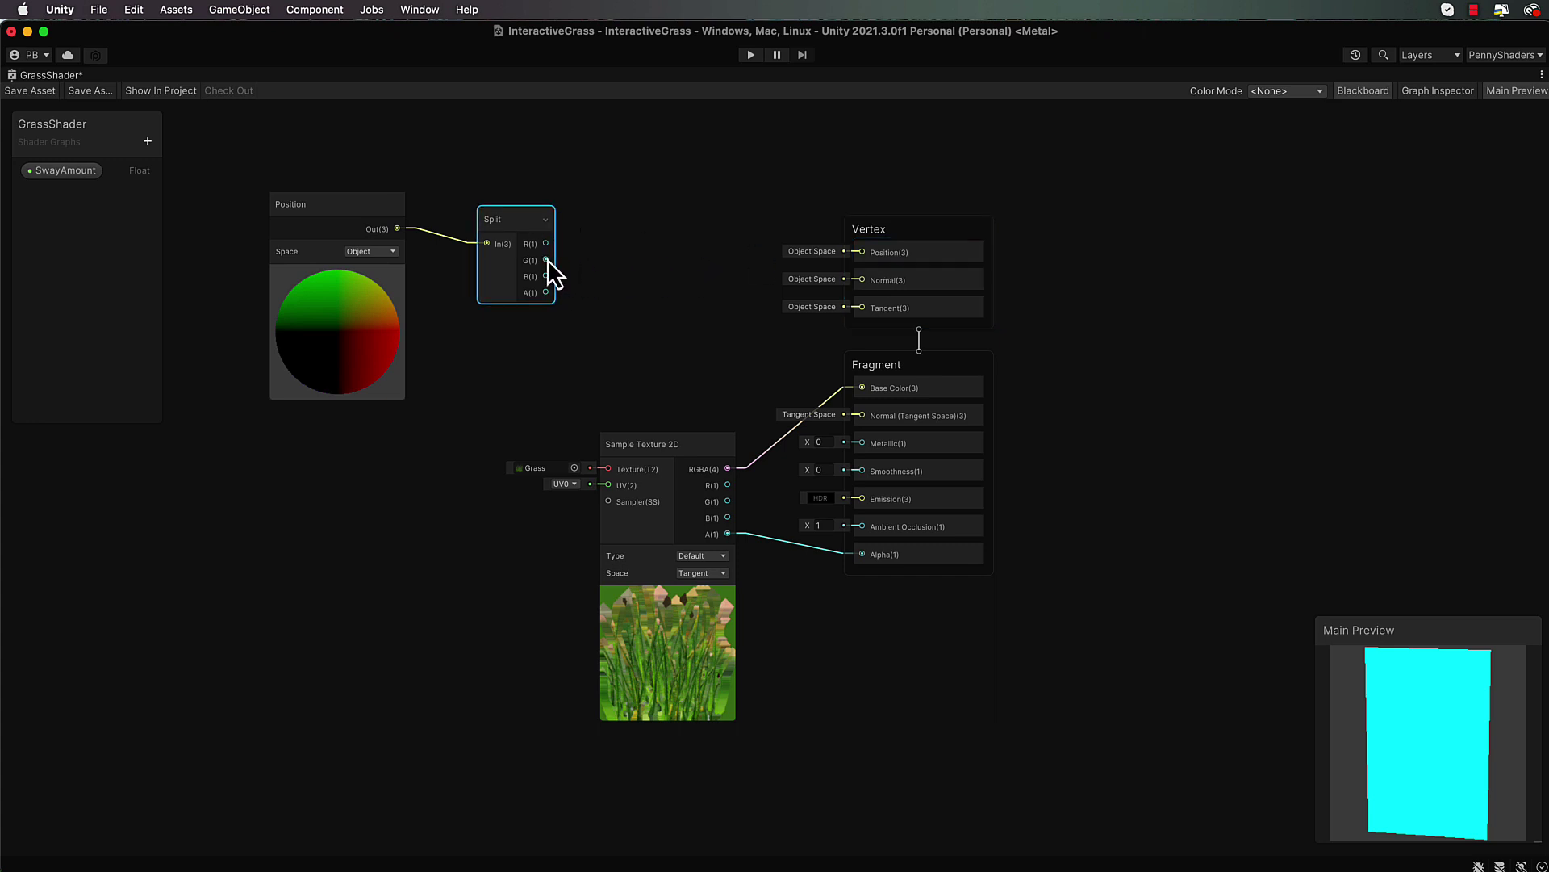
Step: Add a Combine node and wire the Split node's G and B outputs to its G and B inputs
{"action": "left_click_drag", "start_coordinate": [548, 260], "coordinate": [610, 268]}
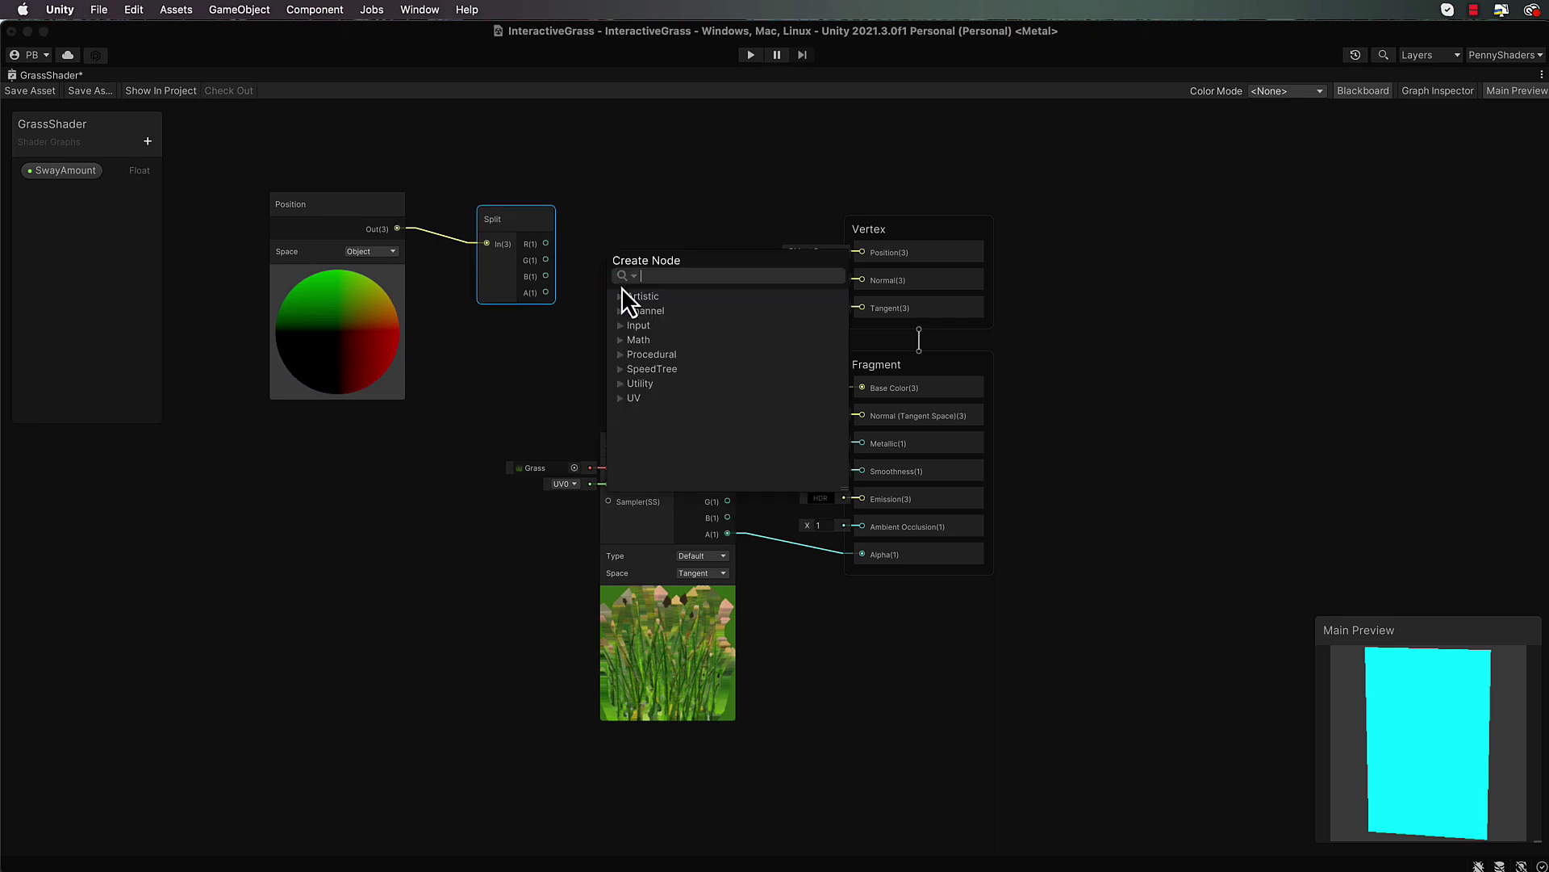
{"action": "type", "text": "com"}
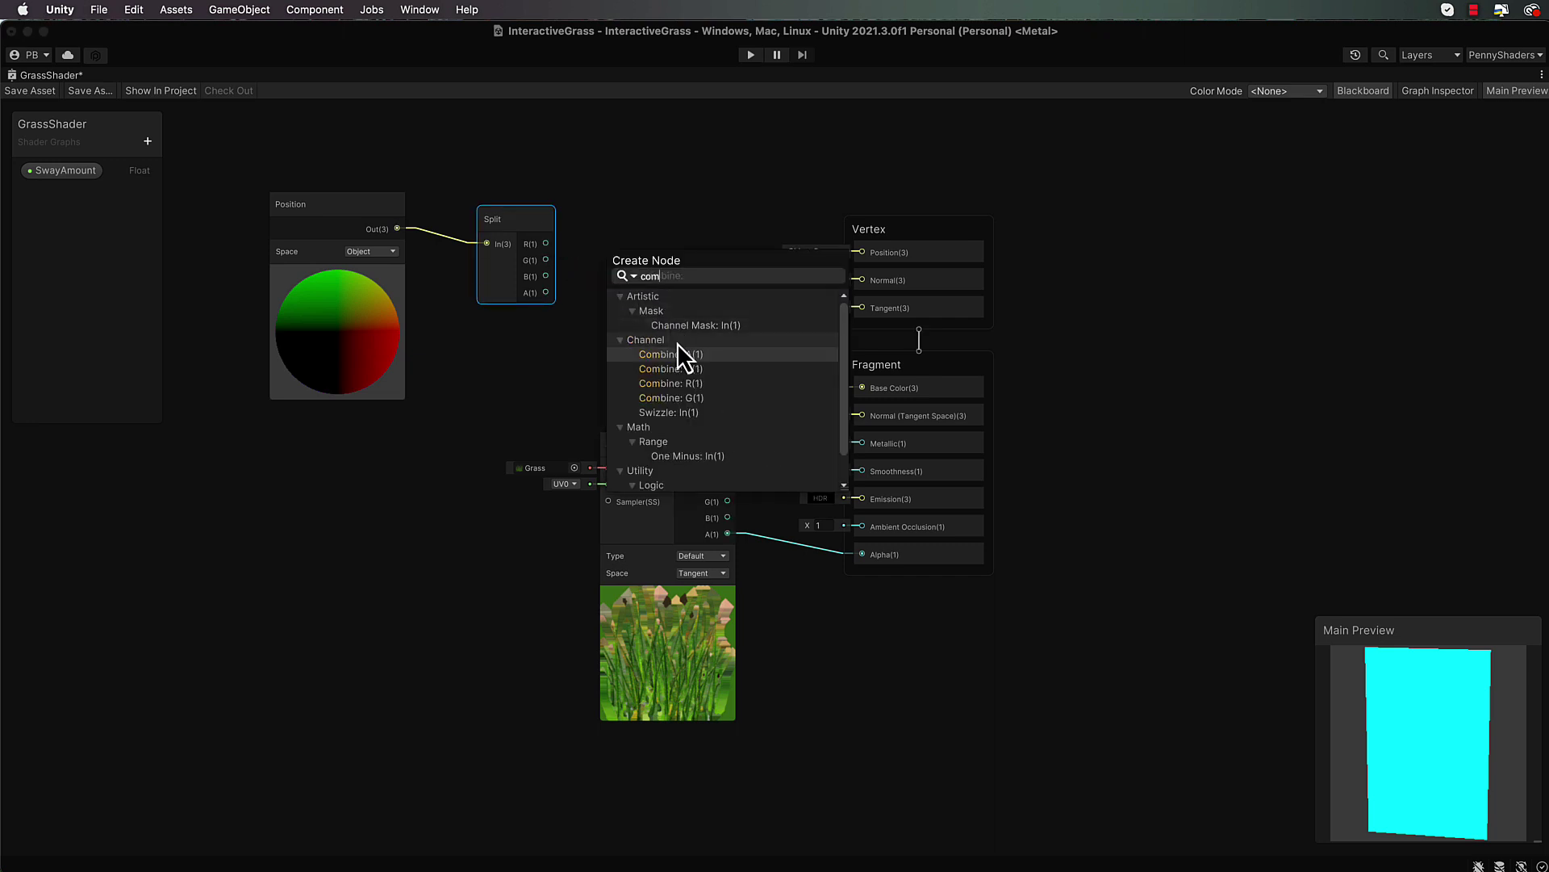
{"action": "left_click", "coordinate": [675, 397]}
{"action": "left_click_drag", "start_coordinate": [677, 244], "coordinate": [703, 212]}
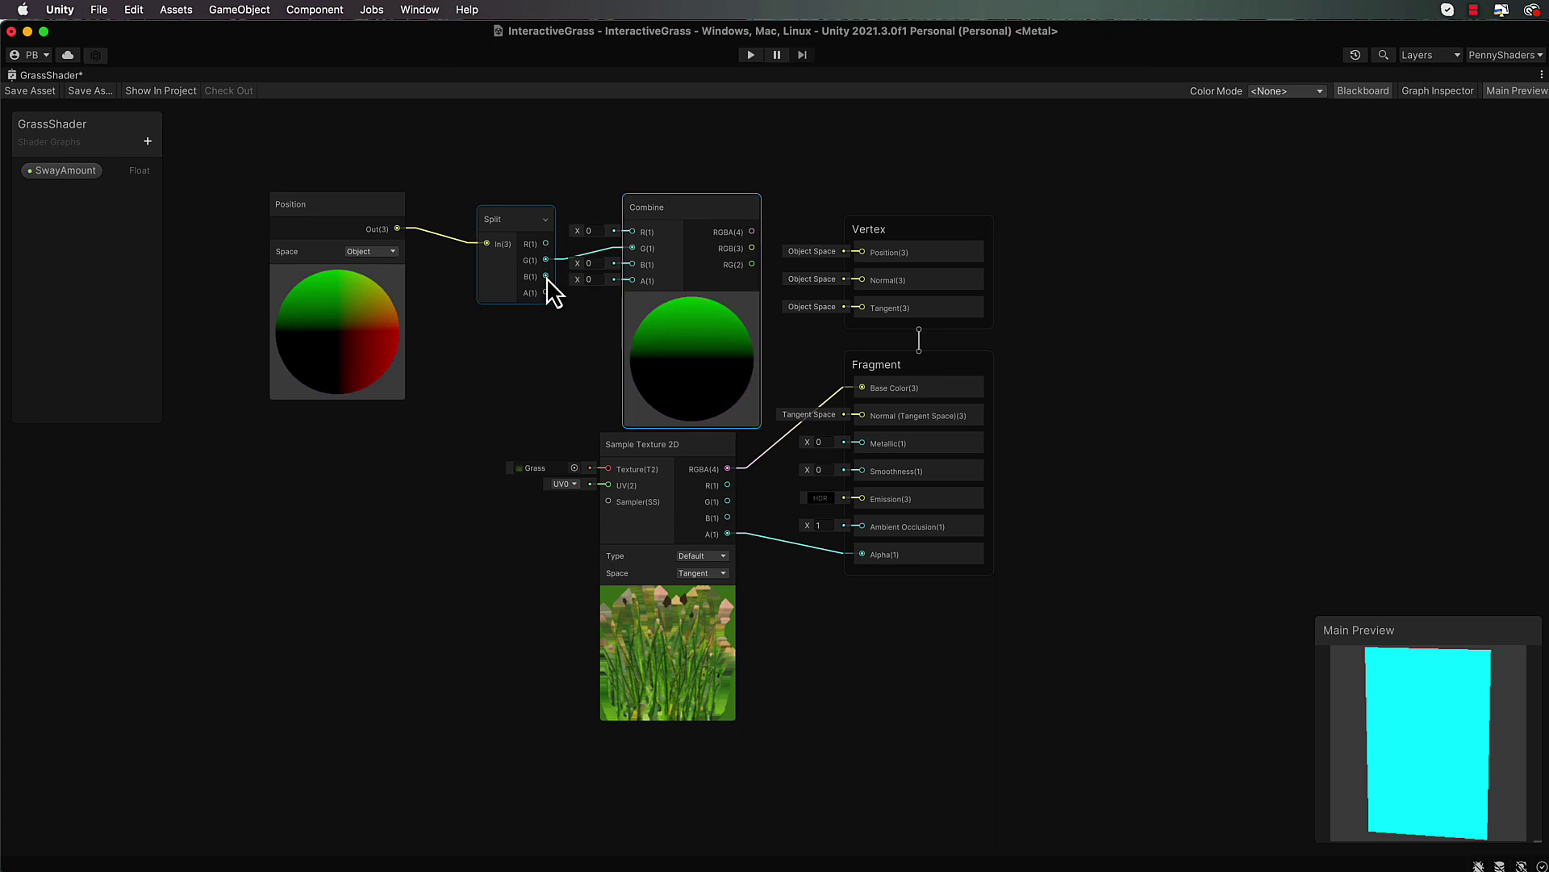
{"action": "left_click_drag", "start_coordinate": [546, 276], "coordinate": [631, 264]}
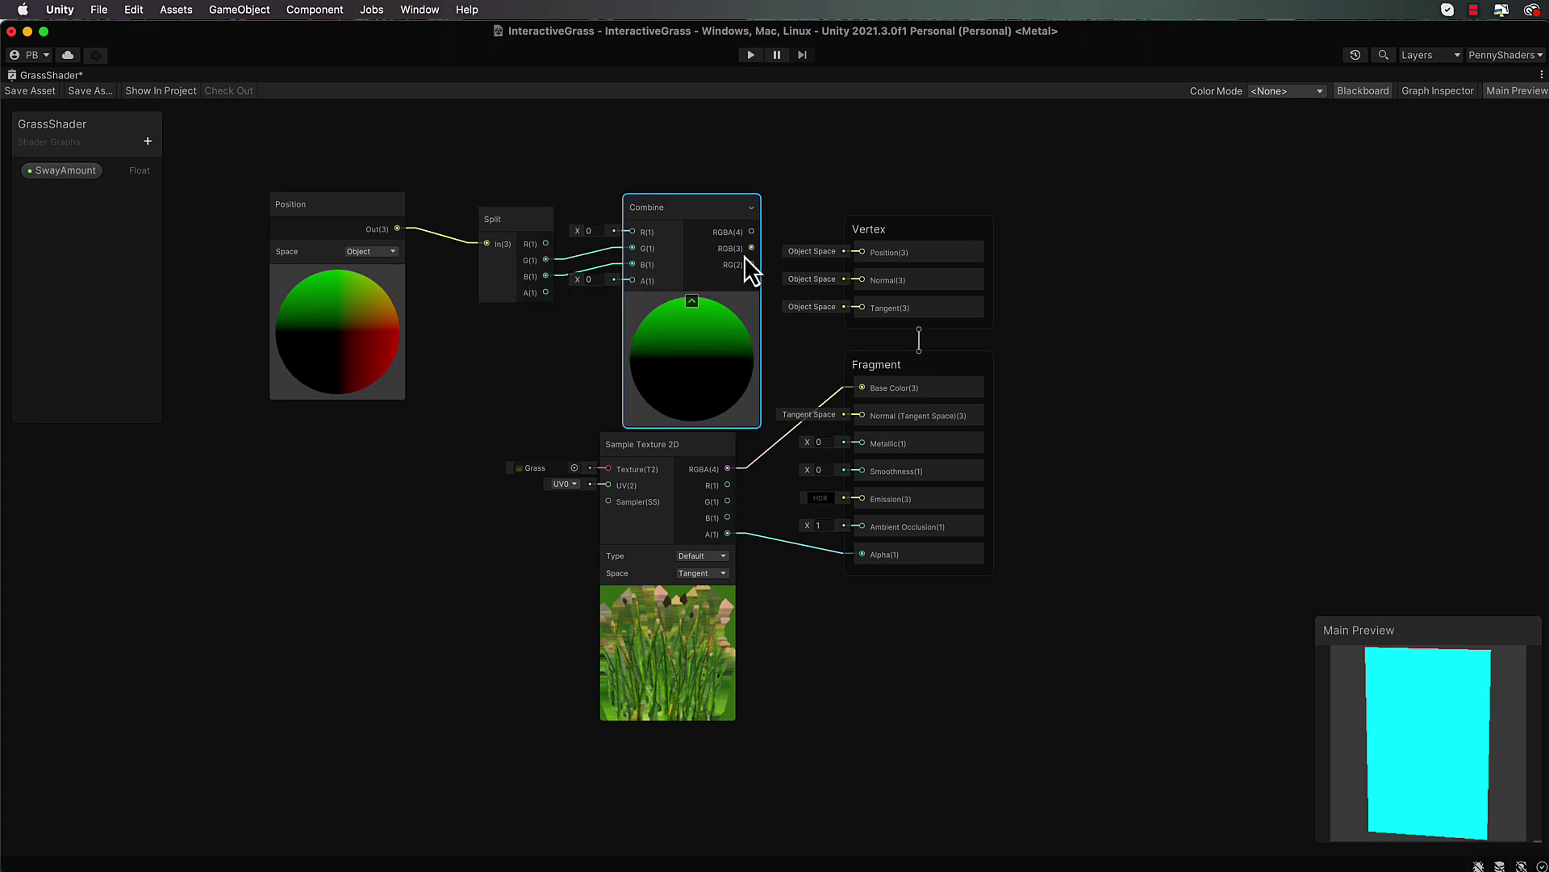
Step: Connect the Combine node's RGB(3) output to the Vertex Position input and rotate the preview to inspect the grass
{"action": "left_click_drag", "start_coordinate": [752, 248], "coordinate": [860, 252]}
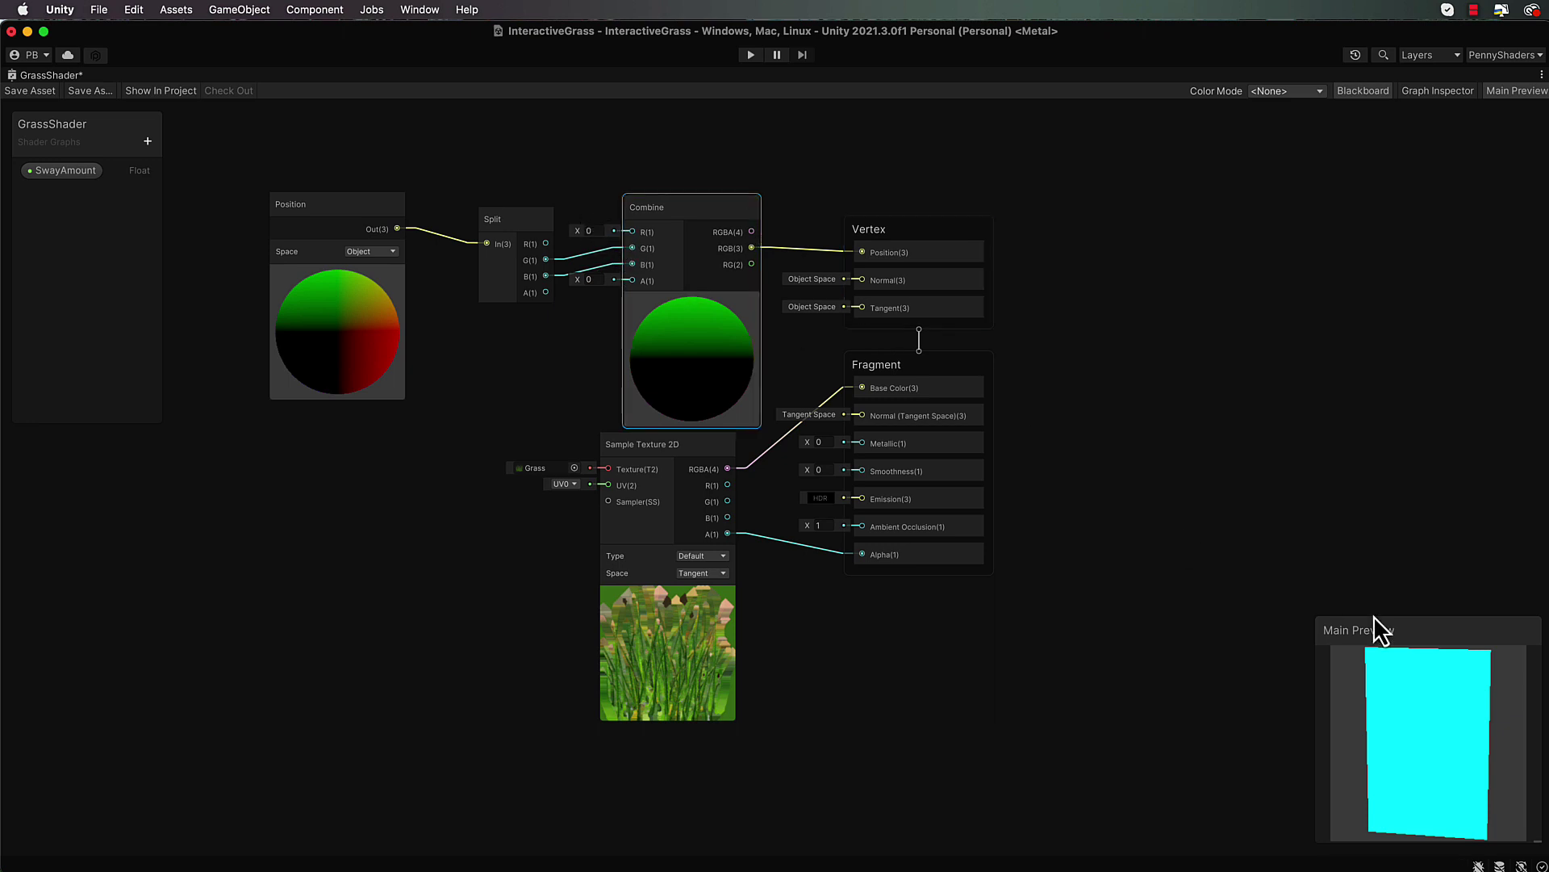
{"action": "mouse_move", "coordinate": [1374, 748]}
{"action": "left_mouse_down"}
{"action": "mouse_move", "coordinate": [1480, 754]}
{"action": "mouse_move", "coordinate": [1390, 747]}
{"action": "left_mouse_up"}
{"action": "mouse_move", "coordinate": [1389, 752]}
{"action": "left_mouse_down"}
{"action": "mouse_move", "coordinate": [1488, 764]}
{"action": "mouse_move", "coordinate": [1384, 752]}
{"action": "left_mouse_up"}
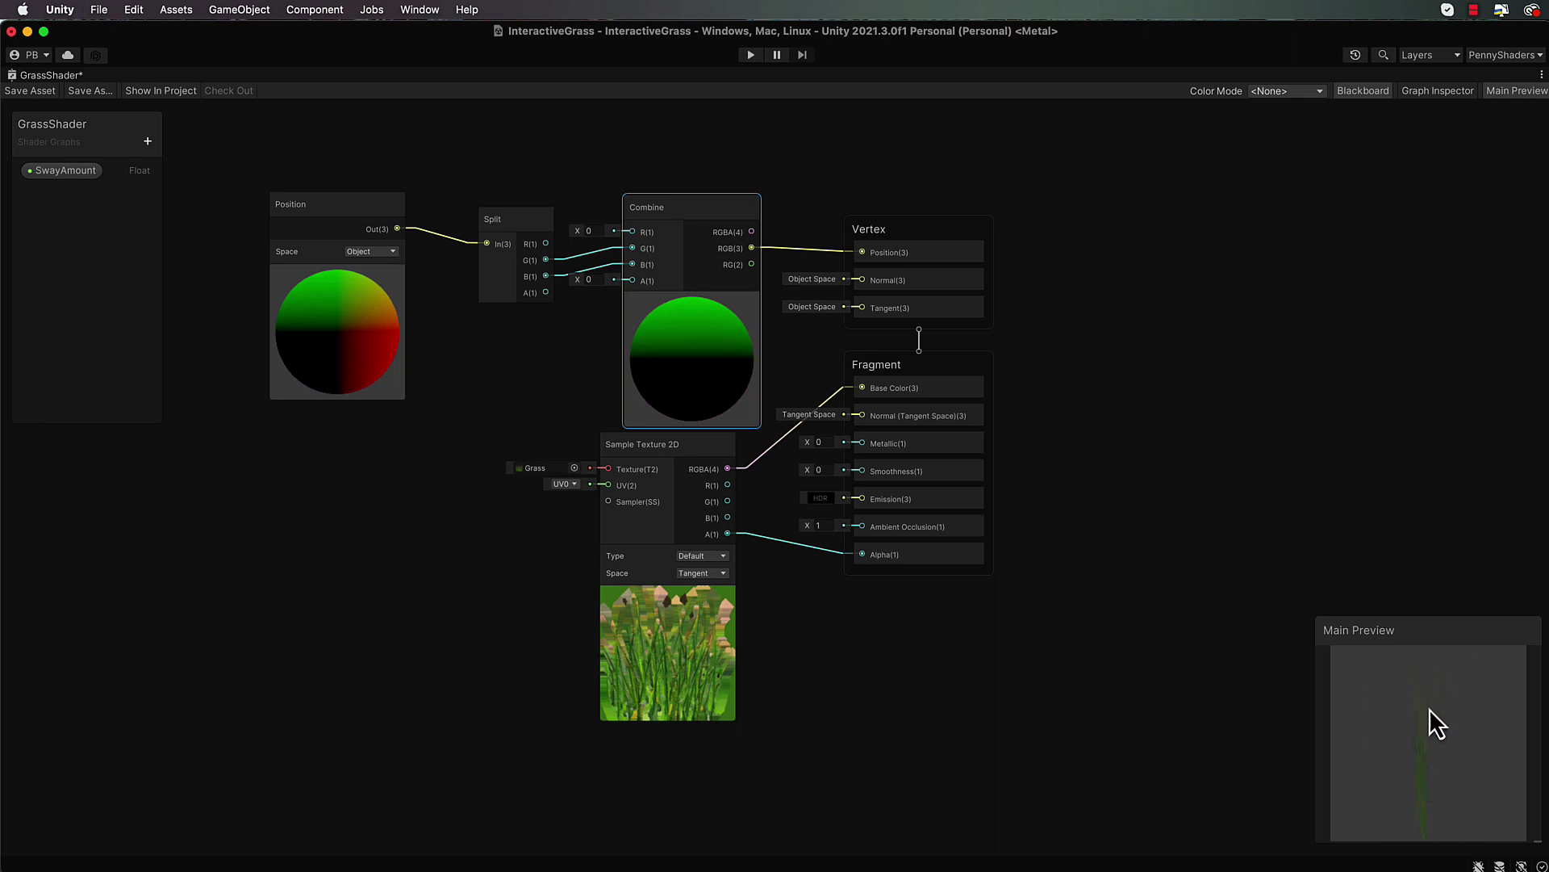
{"action": "left_click_drag", "start_coordinate": [1415, 686], "coordinate": [1446, 718]}
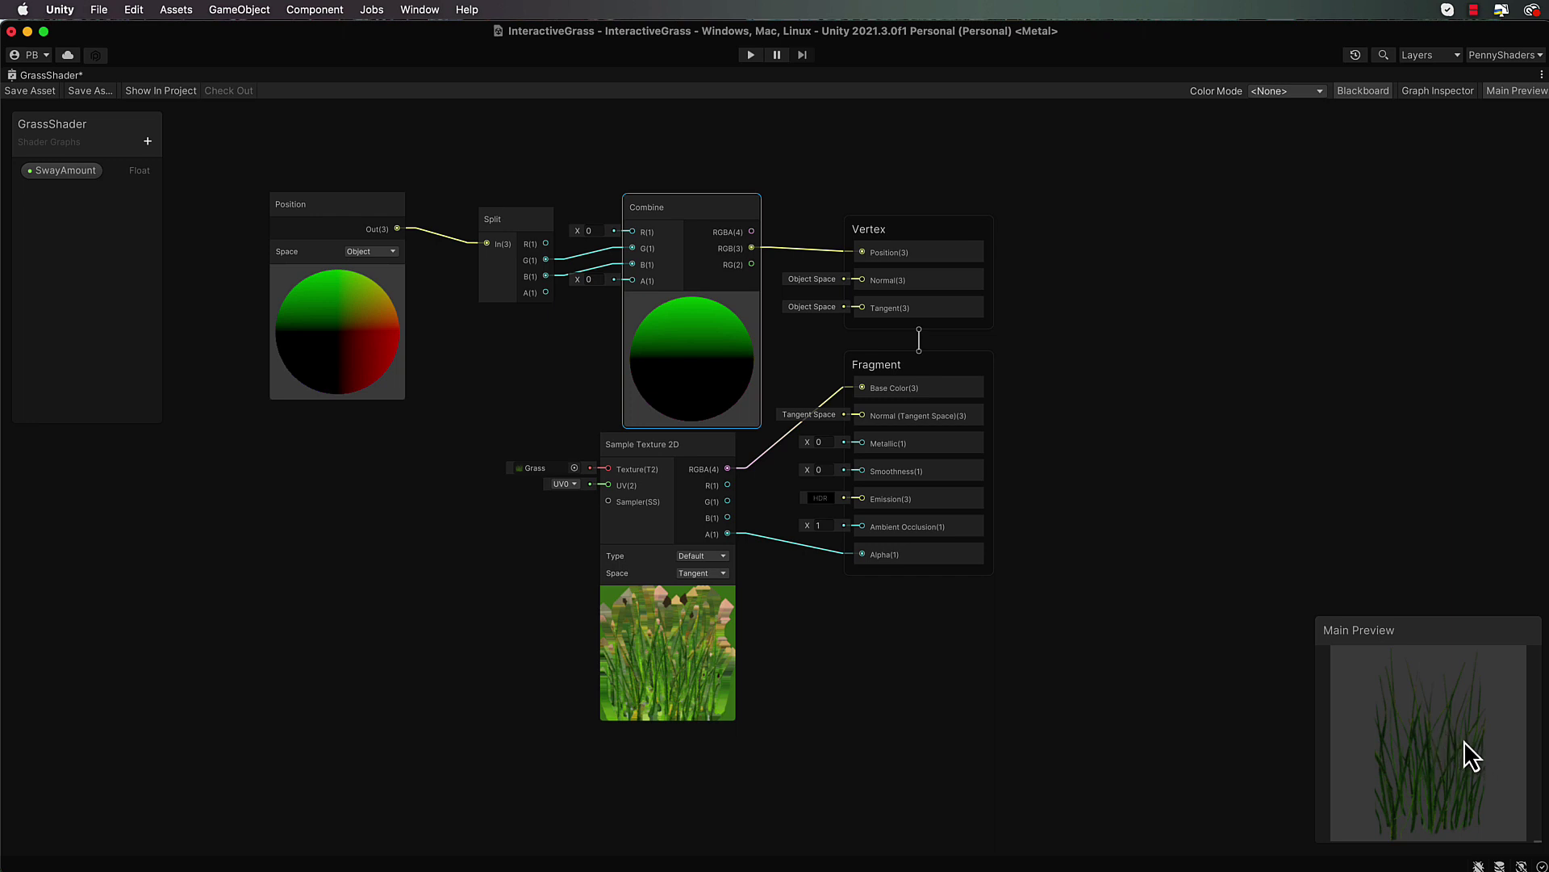
{"action": "mouse_move", "coordinate": [1417, 758]}
{"action": "left_mouse_down"}
{"action": "mouse_move", "coordinate": [1488, 763]}
{"action": "mouse_move", "coordinate": [1343, 743]}
{"action": "mouse_move", "coordinate": [1460, 767]}
{"action": "mouse_move", "coordinate": [1429, 768]}
{"action": "left_mouse_up"}
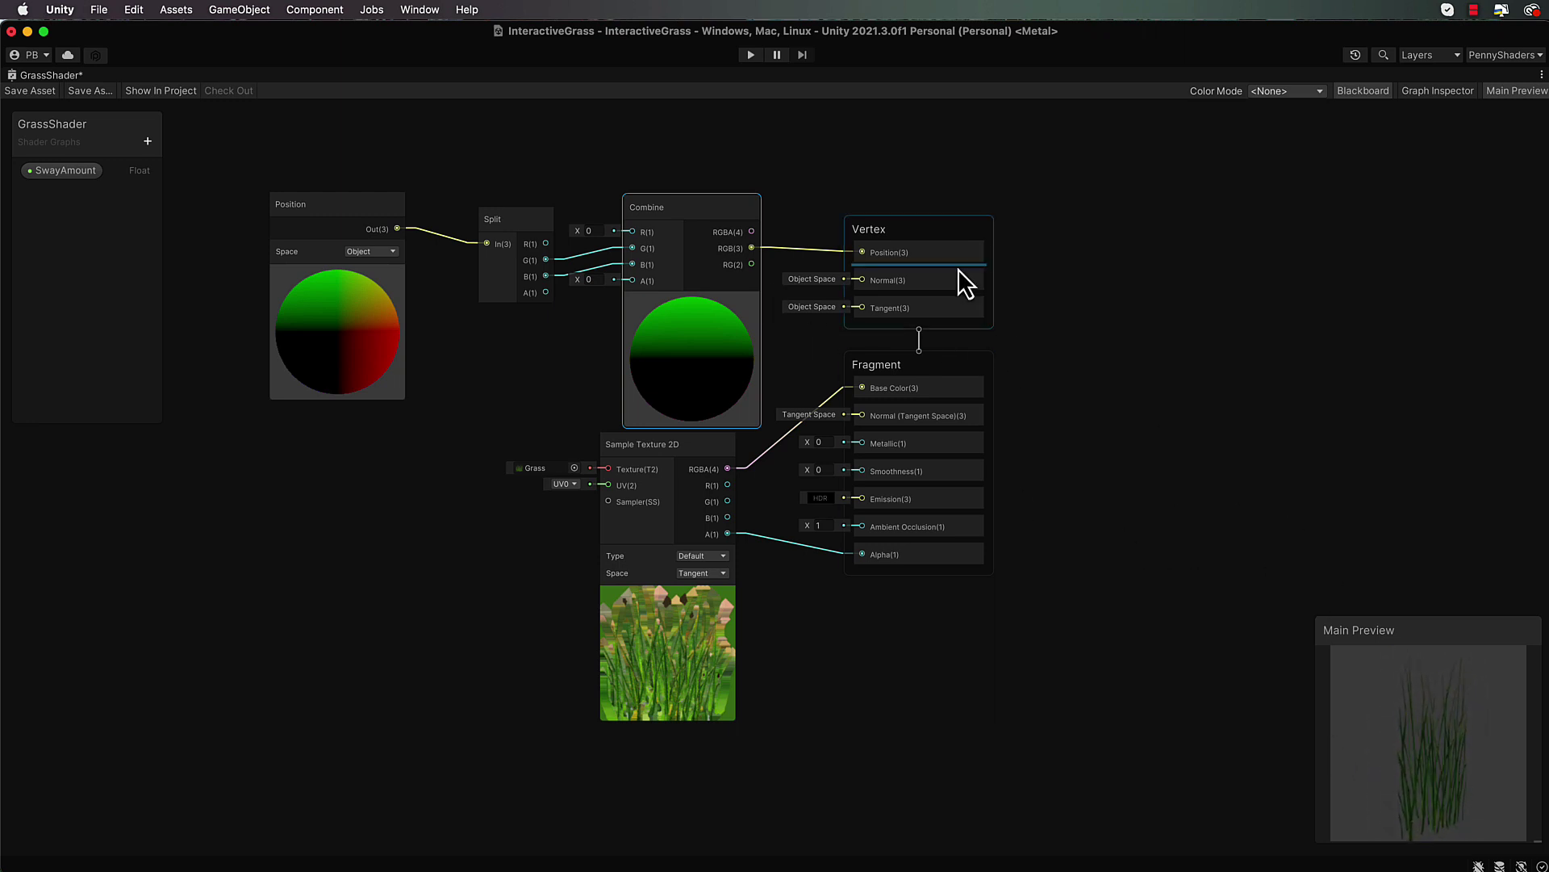
Step: Spread out the Vertex and Fragment blocks, Sample Texture 2D, Split and Combine nodes to make room between Split and Combine
{"action": "left_click", "coordinate": [931, 231]}
{"action": "left_click_drag", "start_coordinate": [931, 230], "coordinate": [1081, 276]}
{"action": "left_click", "coordinate": [697, 449]}
{"action": "left_click_drag", "start_coordinate": [697, 448], "coordinate": [871, 518]}
{"action": "left_click_drag", "start_coordinate": [497, 221], "coordinate": [463, 208]}
{"action": "left_click_drag", "start_coordinate": [662, 211], "coordinate": [762, 220]}
{"action": "left_click", "coordinate": [365, 264]}
{"action": "left_click", "coordinate": [515, 255]}
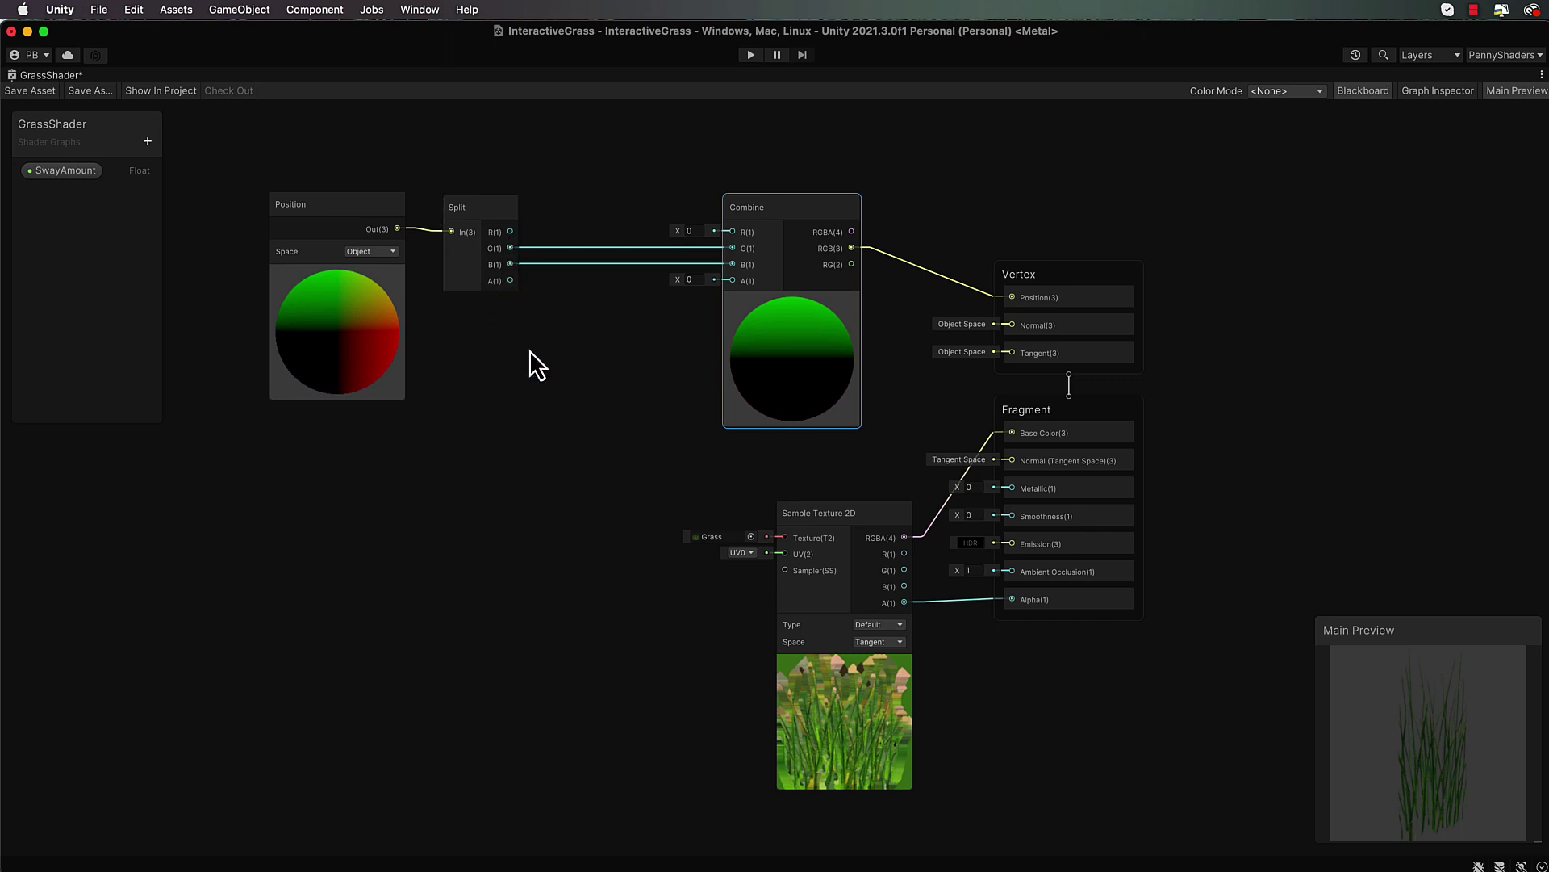
Step: Add an Add node fed by the Split node's R output and place it above the Combine node
{"action": "middle_click_drag", "start_coordinate": [525, 360], "coordinate": [494, 555]}
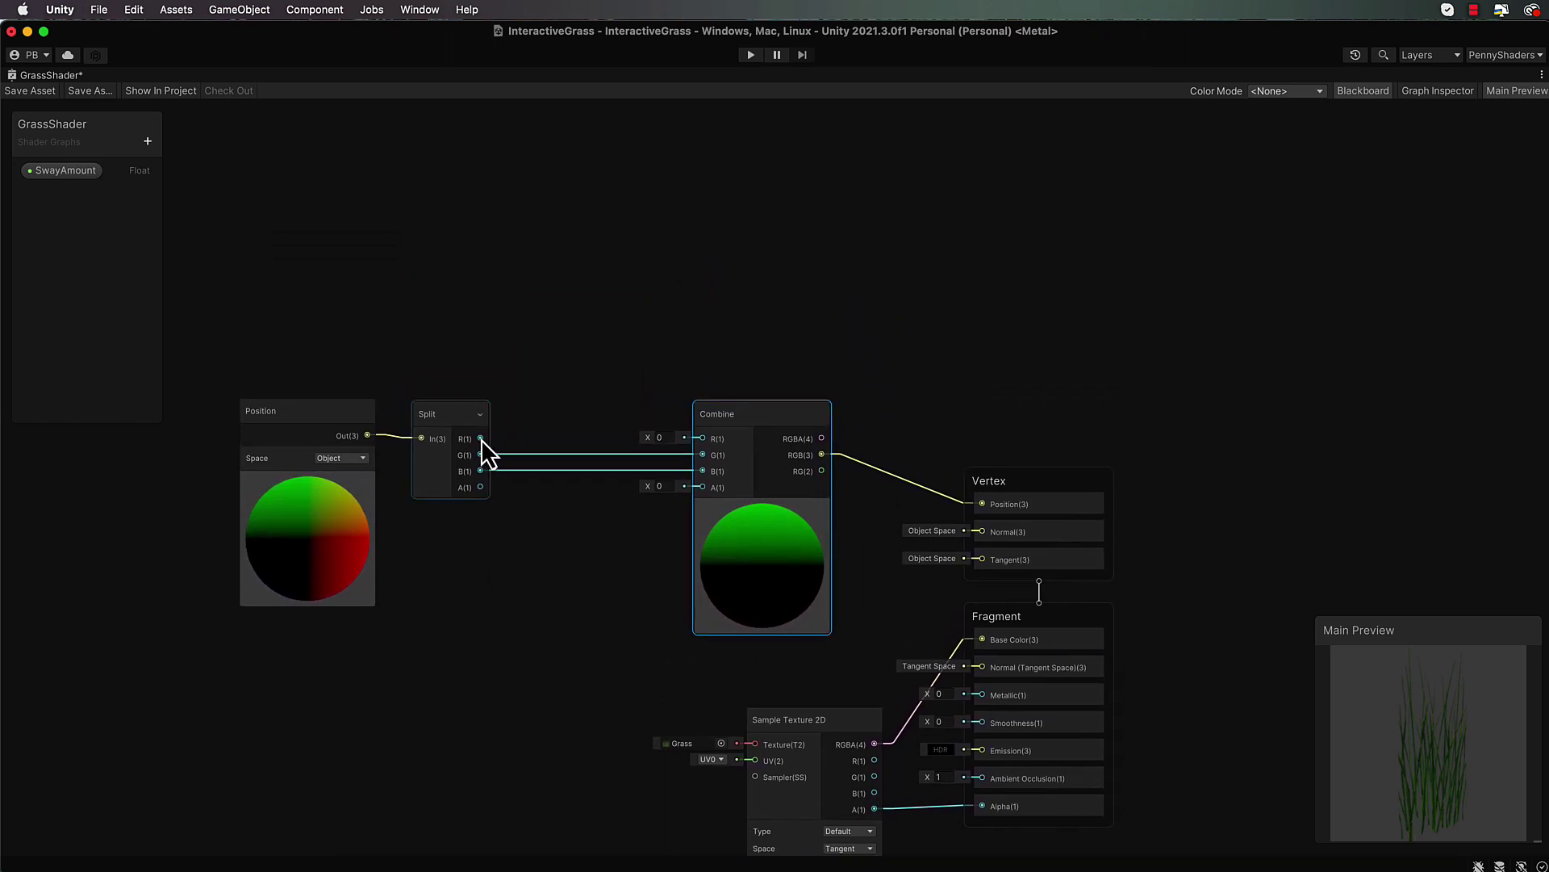
{"action": "left_click_drag", "start_coordinate": [482, 439], "coordinate": [529, 355]}
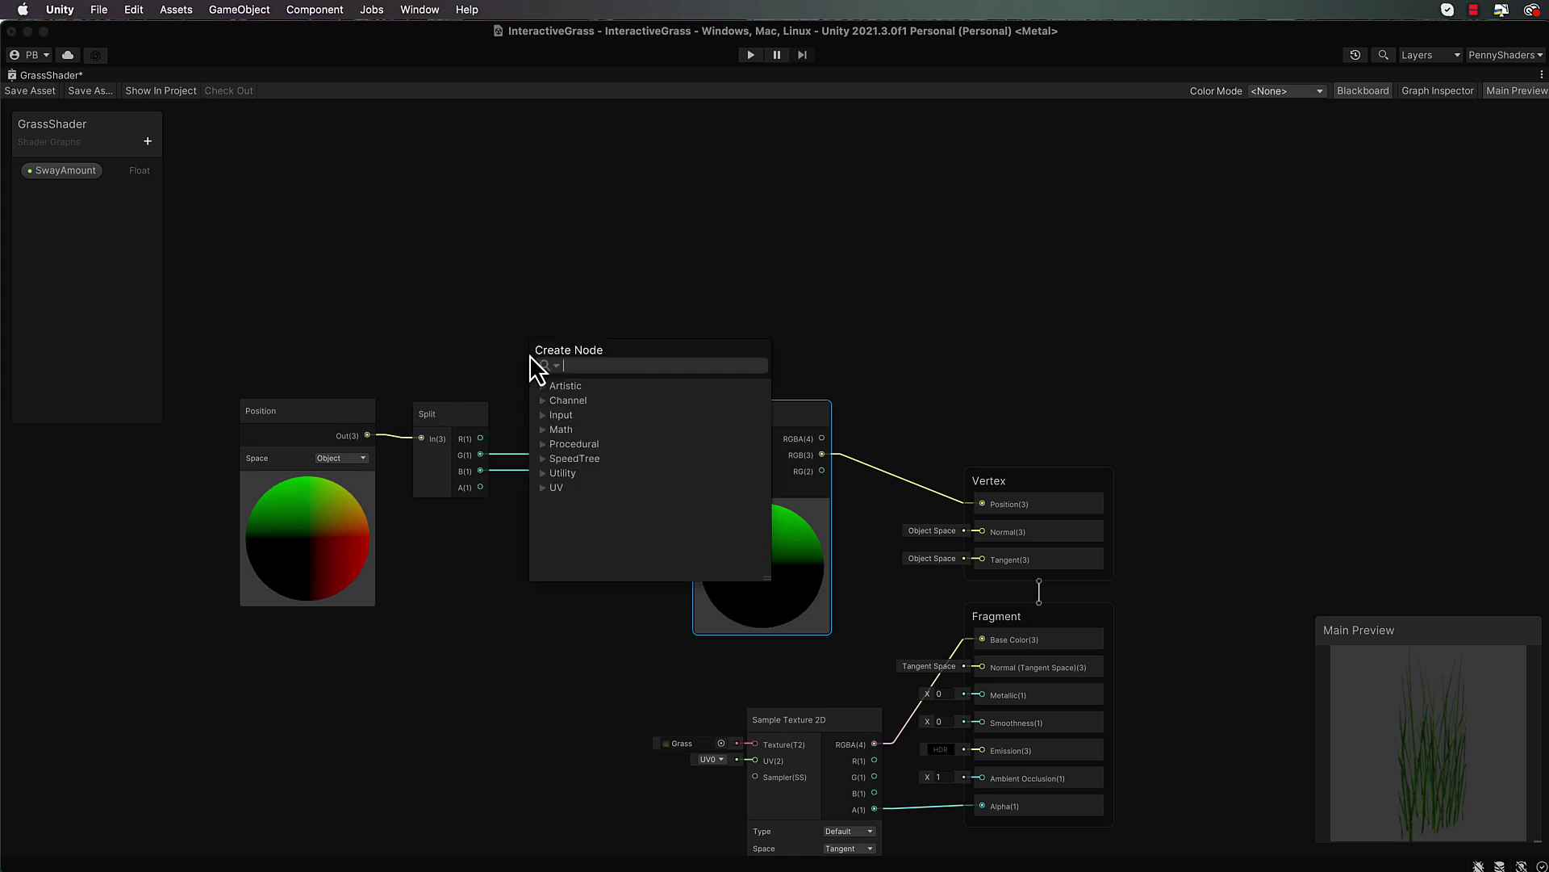
{"action": "type", "text": "add"}
{"action": "key", "text": "Return"}
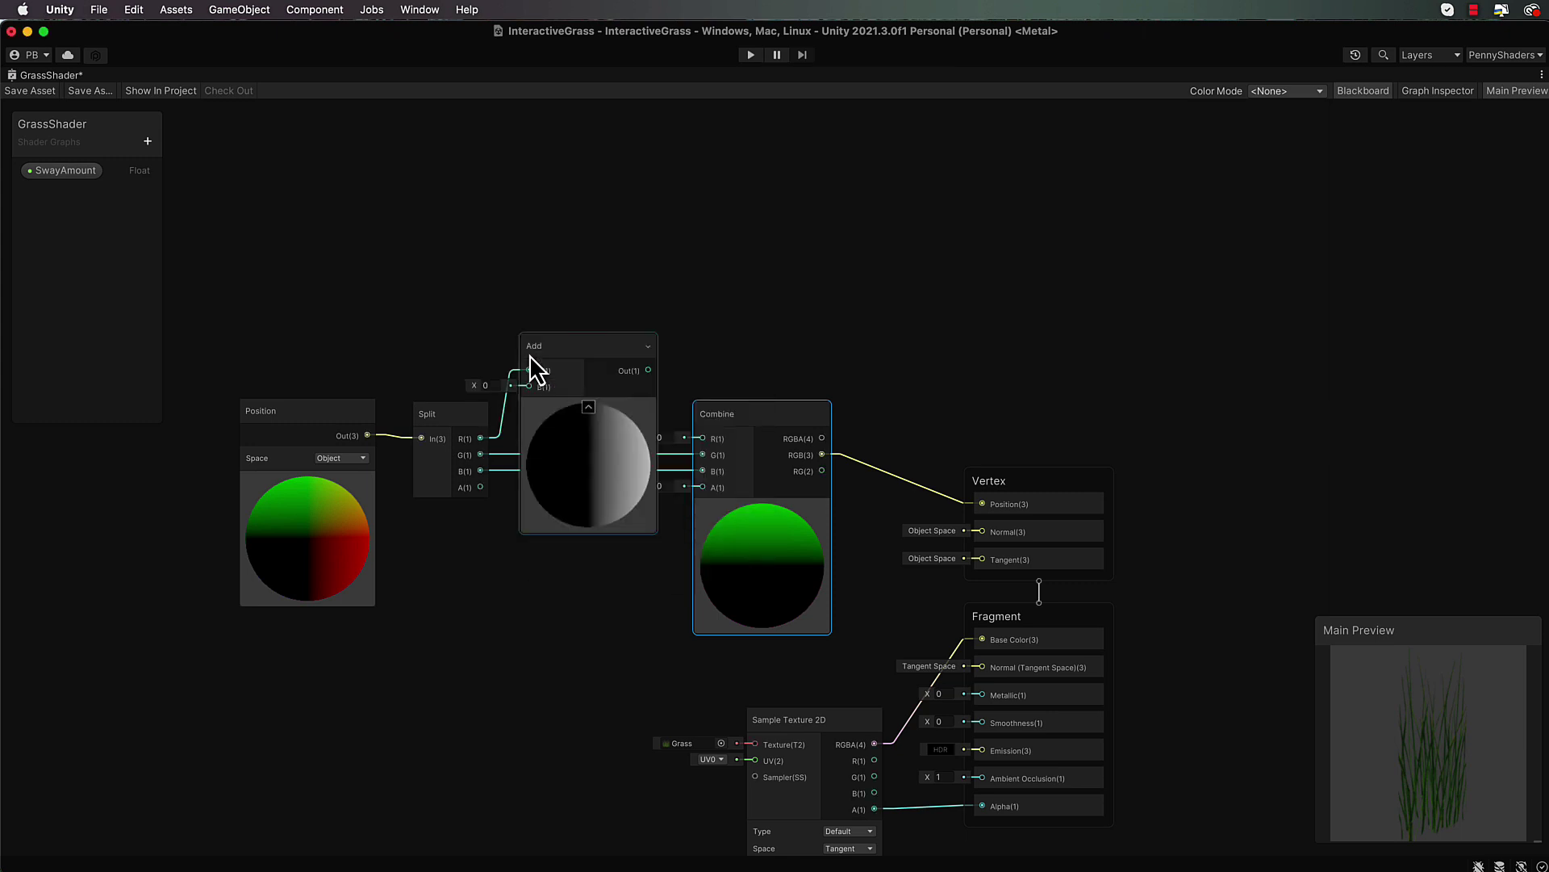
{"action": "left_click_drag", "start_coordinate": [552, 353], "coordinate": [648, 183]}
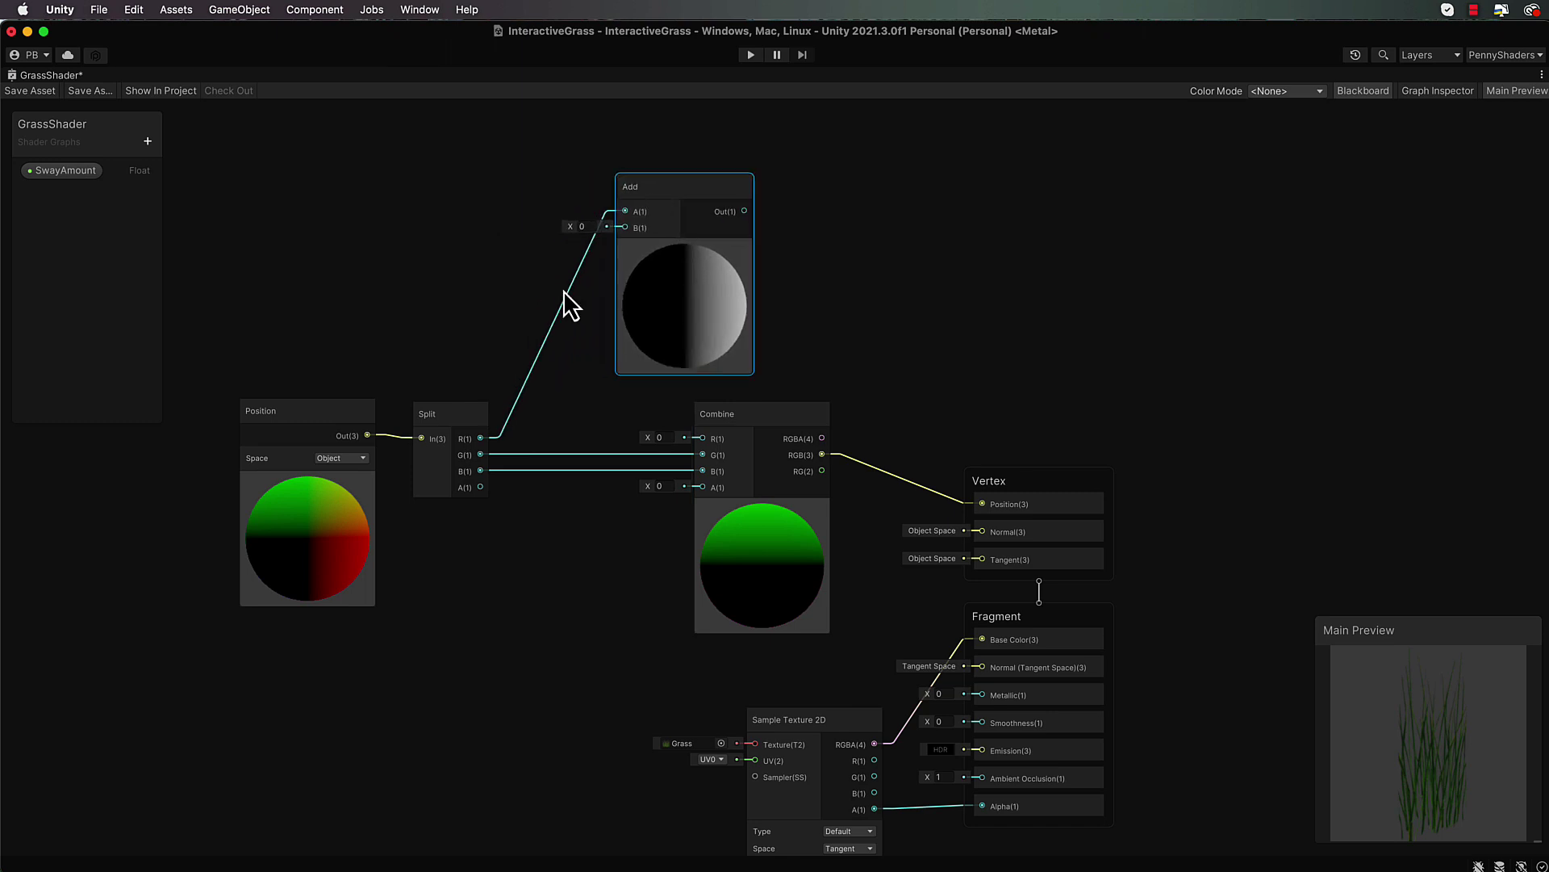
Step: Move the Split node's R connection from the Add node's A input to its B input and shift the Add node slightly left
{"action": "left_click_drag", "start_coordinate": [481, 440], "coordinate": [625, 227]}
{"action": "left_click", "coordinate": [607, 211]}
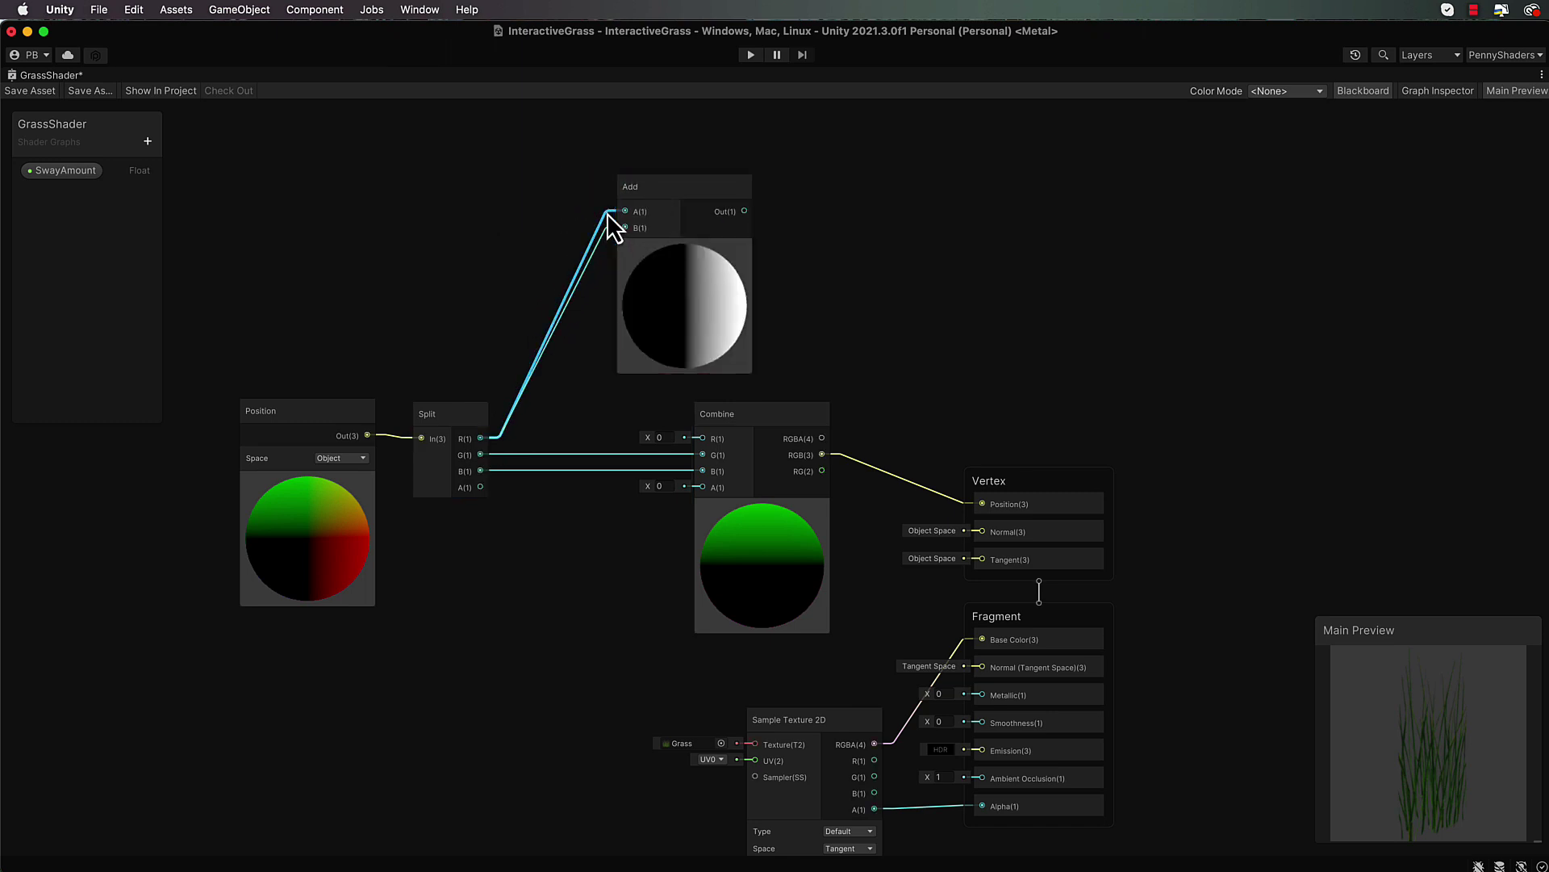
{"action": "key", "text": "Delete"}
{"action": "left_click_drag", "start_coordinate": [671, 192], "coordinate": [639, 192]}
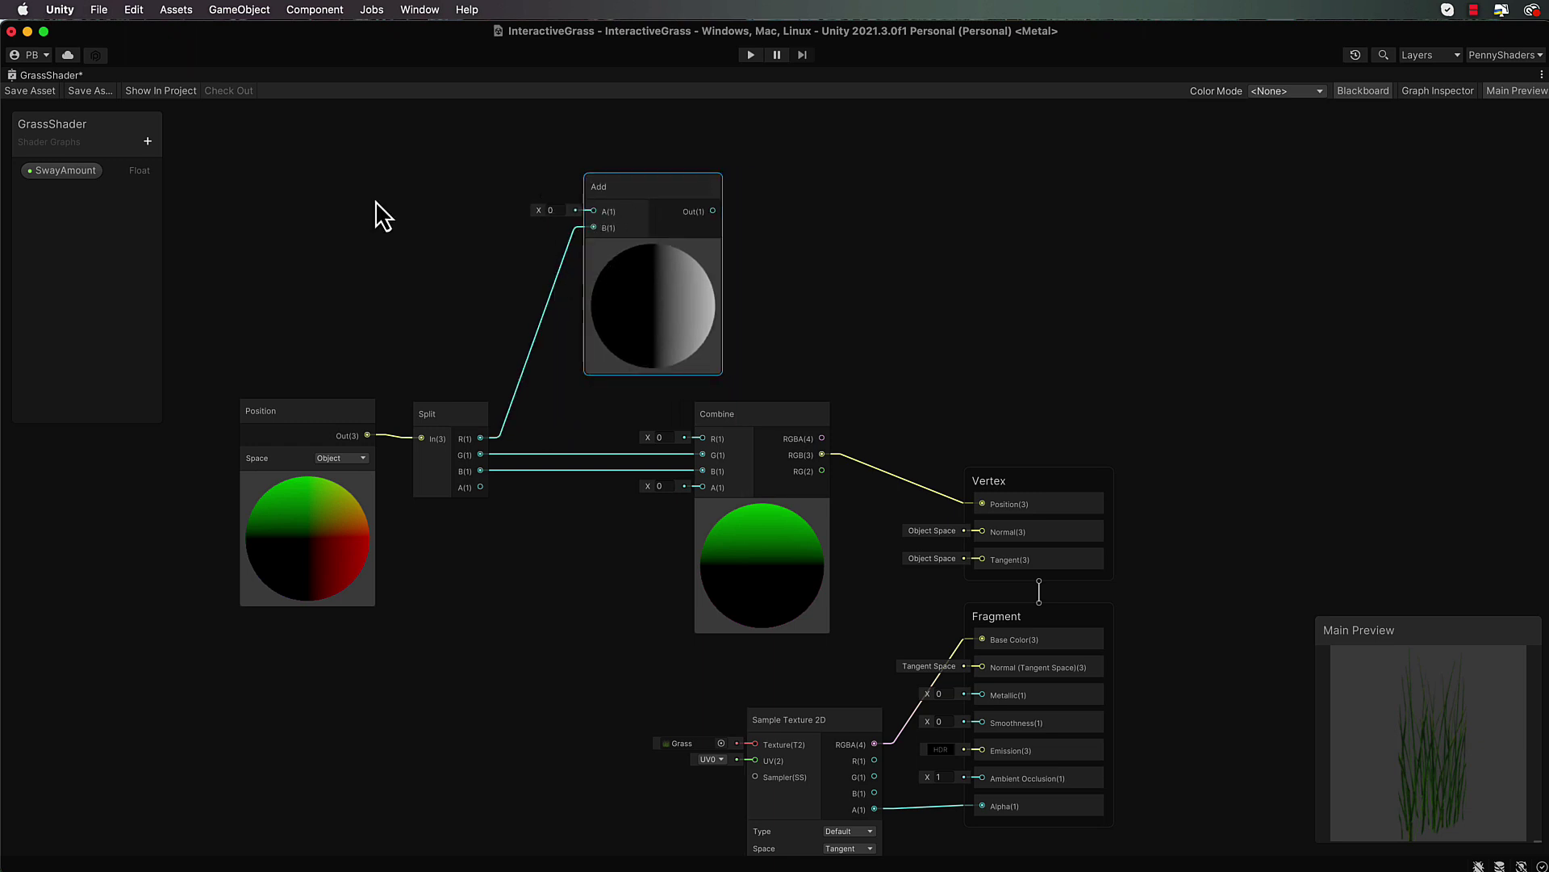
Step: Add a Time node with Cosine Time feeding the Add node's A input, and connect the Add output to the Combine node's R input
{"action": "left_click_drag", "start_coordinate": [595, 212], "coordinate": [436, 213]}
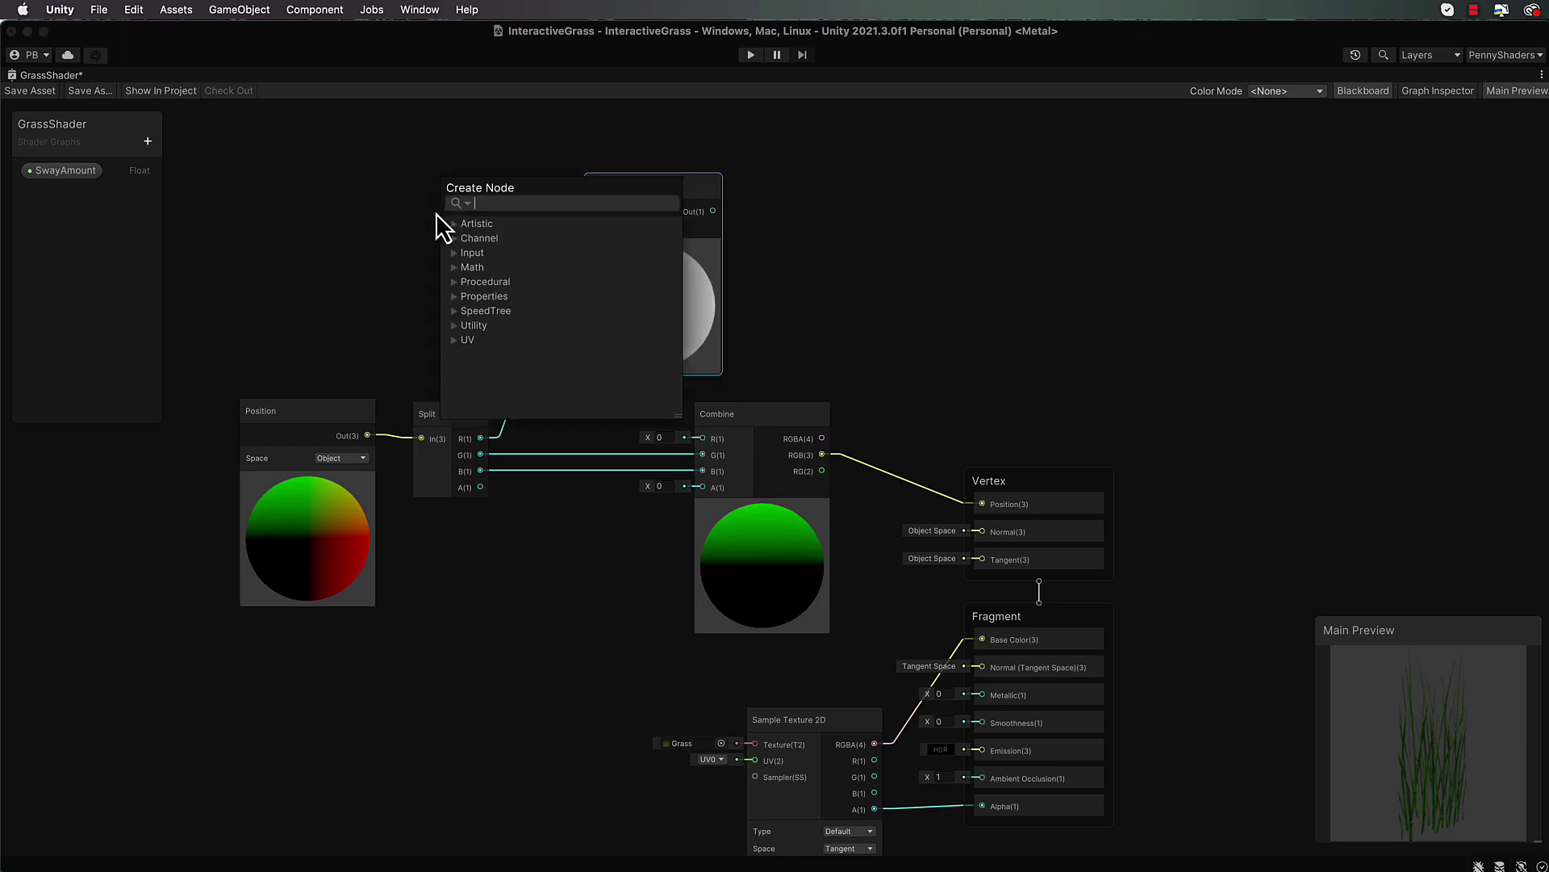
{"action": "type", "text": "time"}
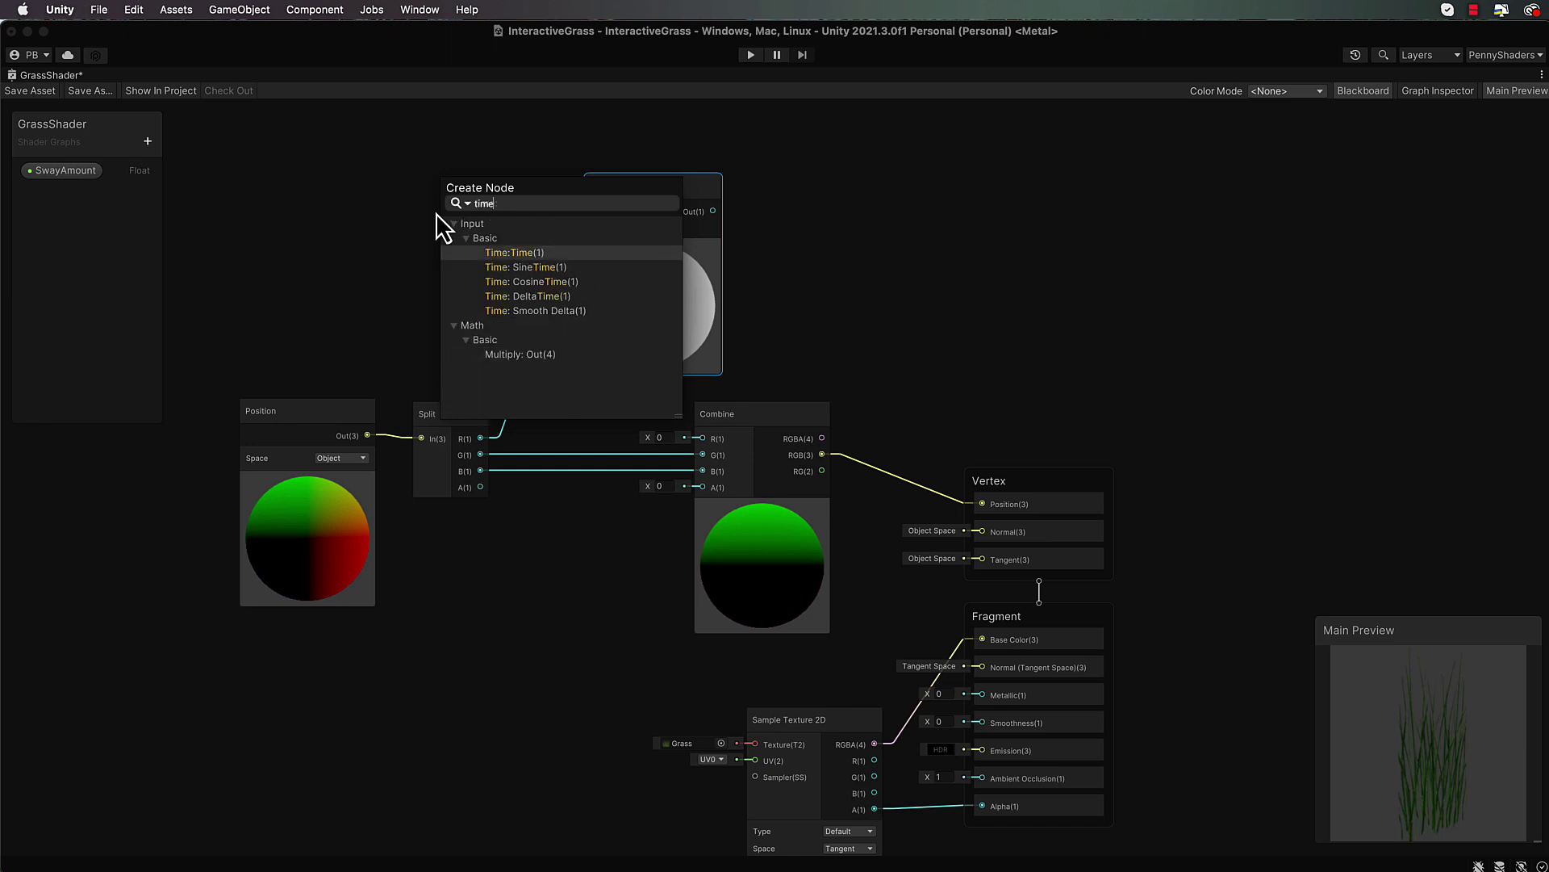
{"action": "left_click", "coordinate": [531, 283]}
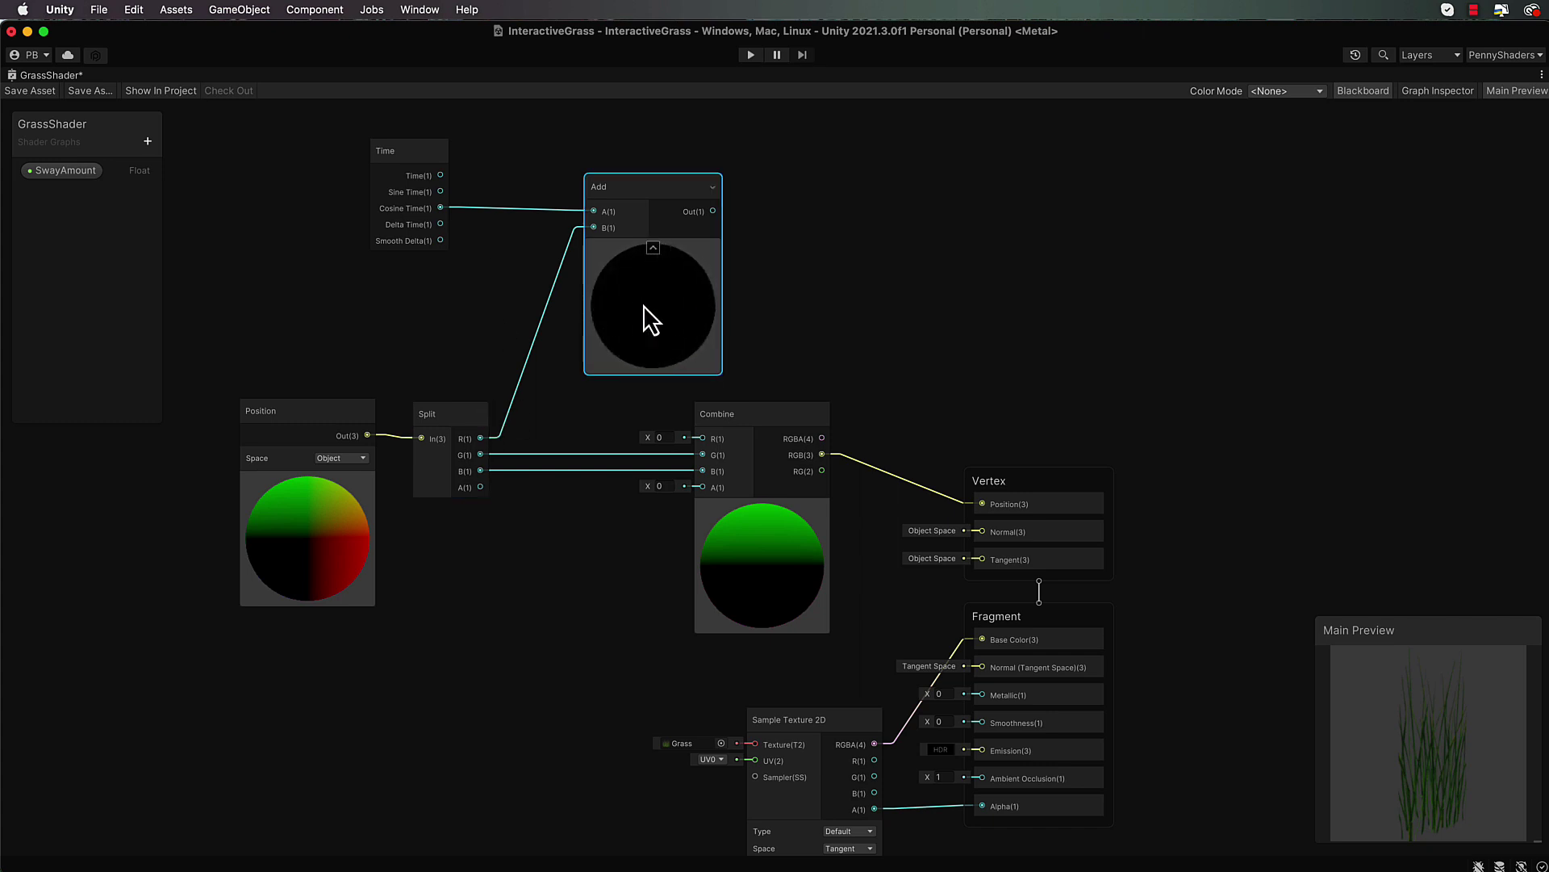
{"action": "left_click_drag", "start_coordinate": [715, 210], "coordinate": [703, 438]}
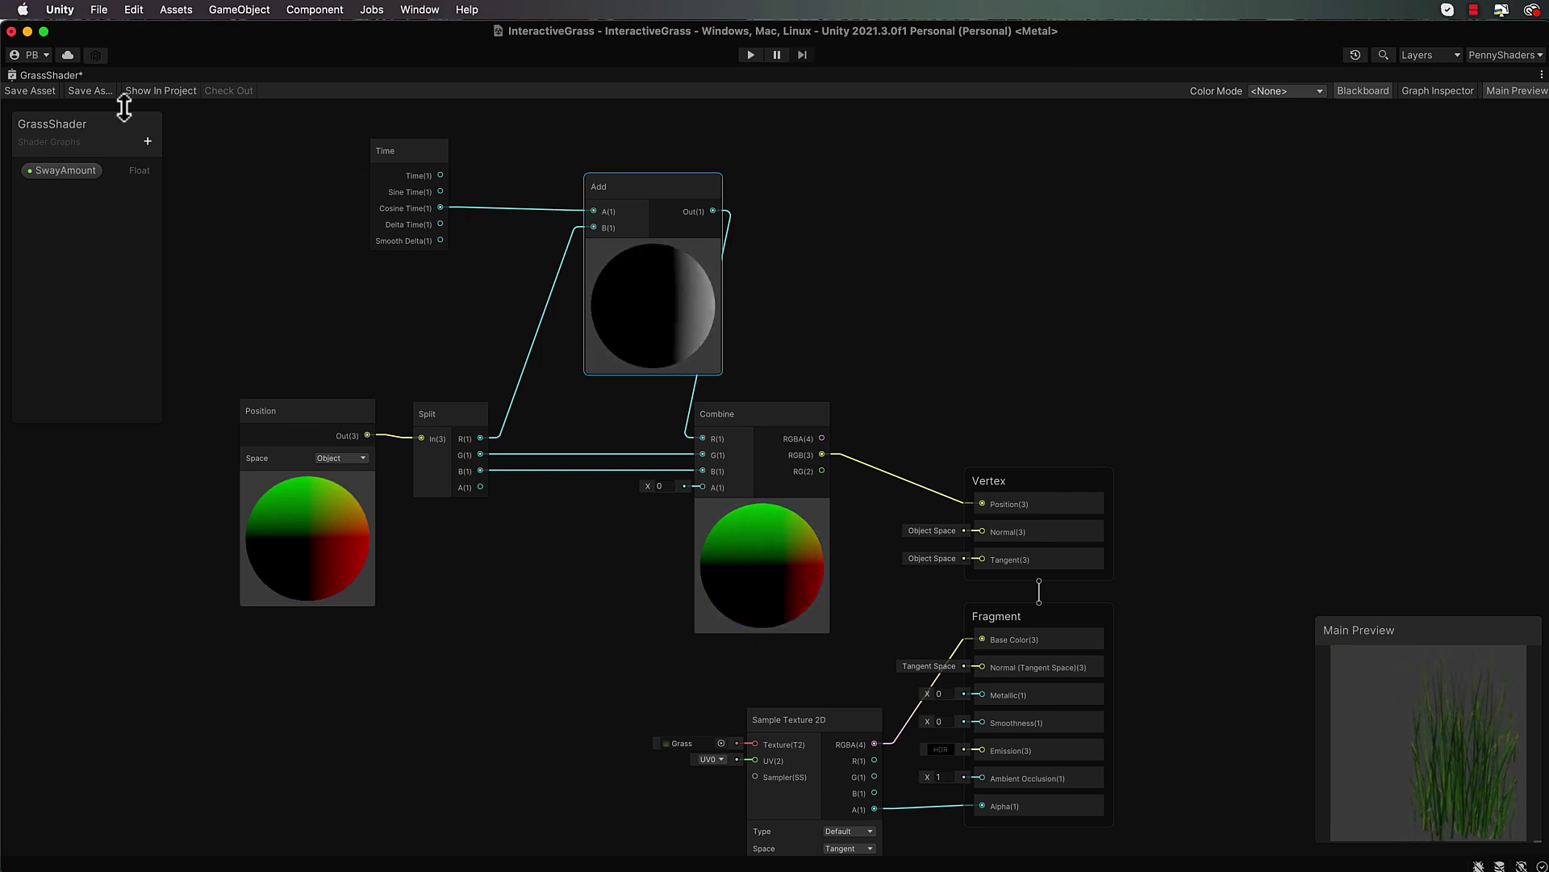
Step: Save the GrassShader asset, restore the maximized graph to the normal editor layout and show the Scene view
{"action": "left_click", "coordinate": [37, 91]}
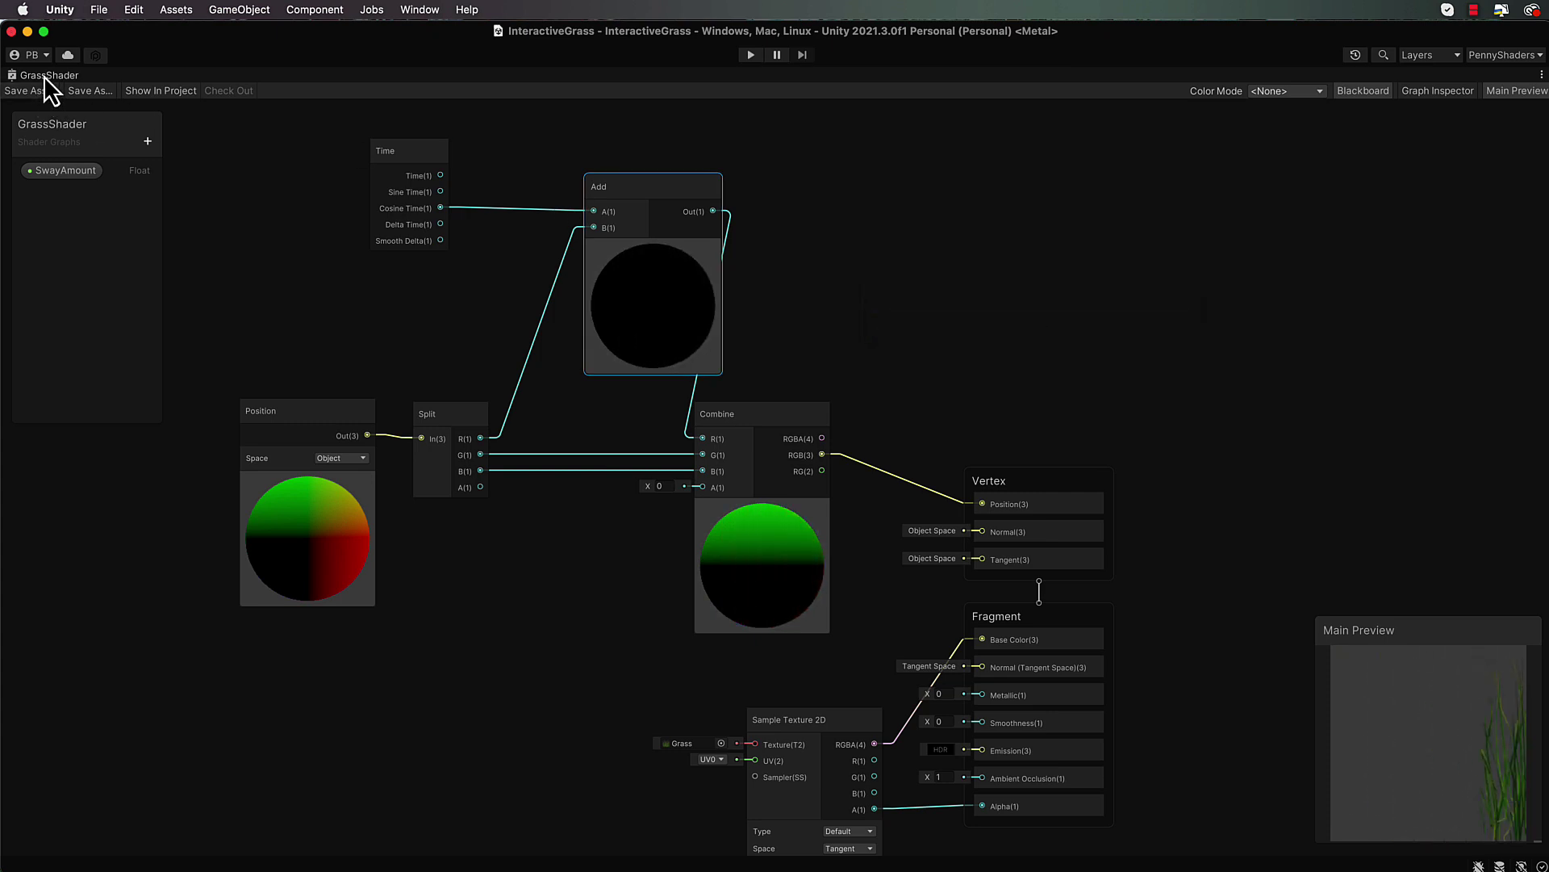
{"action": "double_click", "coordinate": [43, 75]}
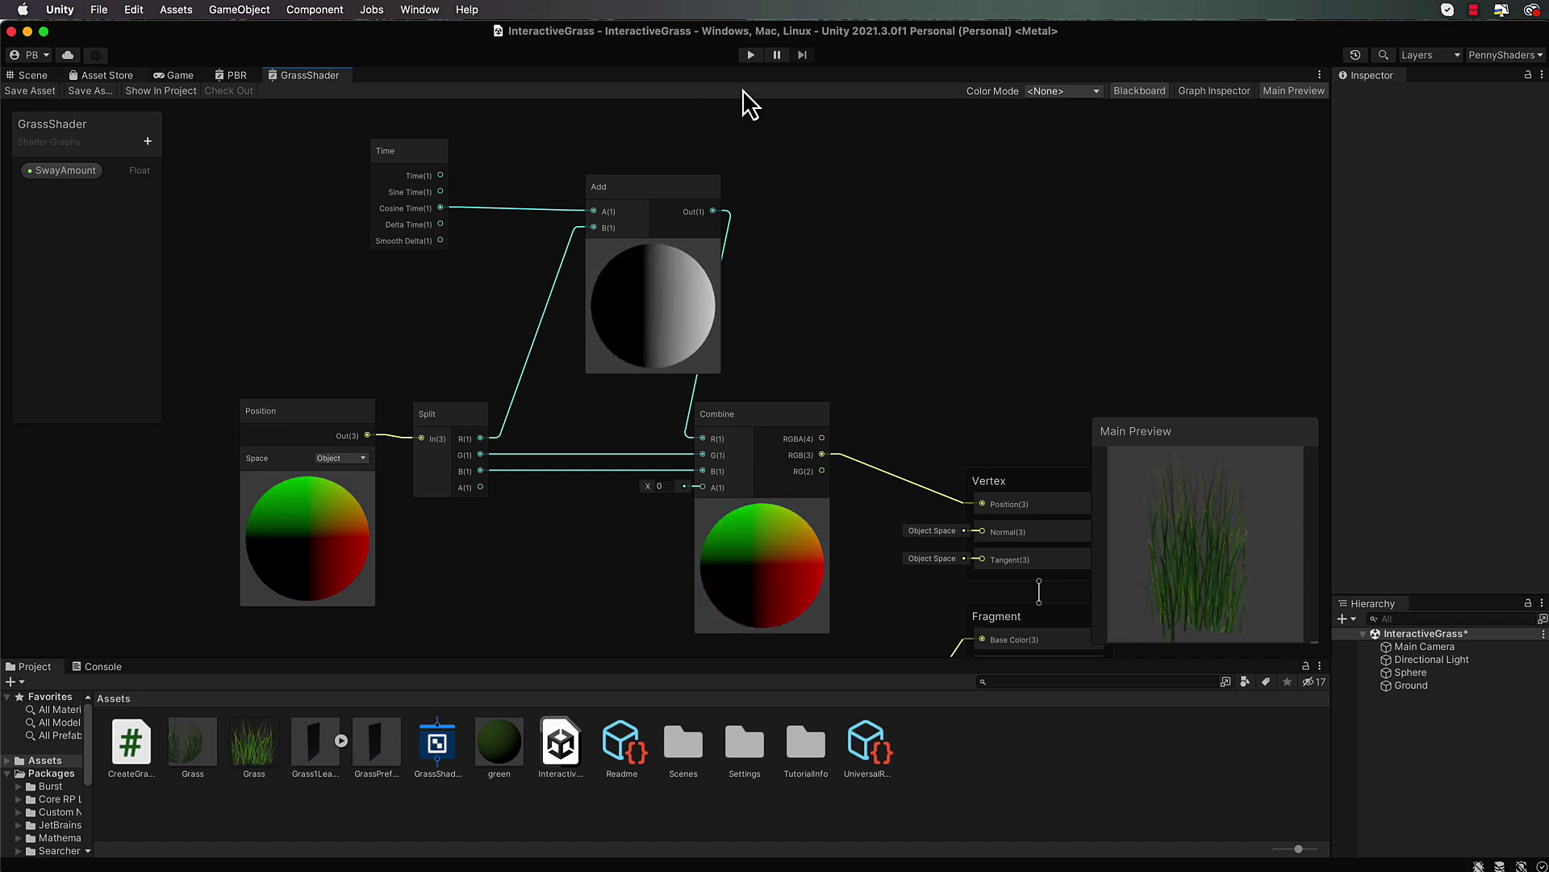
{"action": "left_click", "coordinate": [33, 75]}
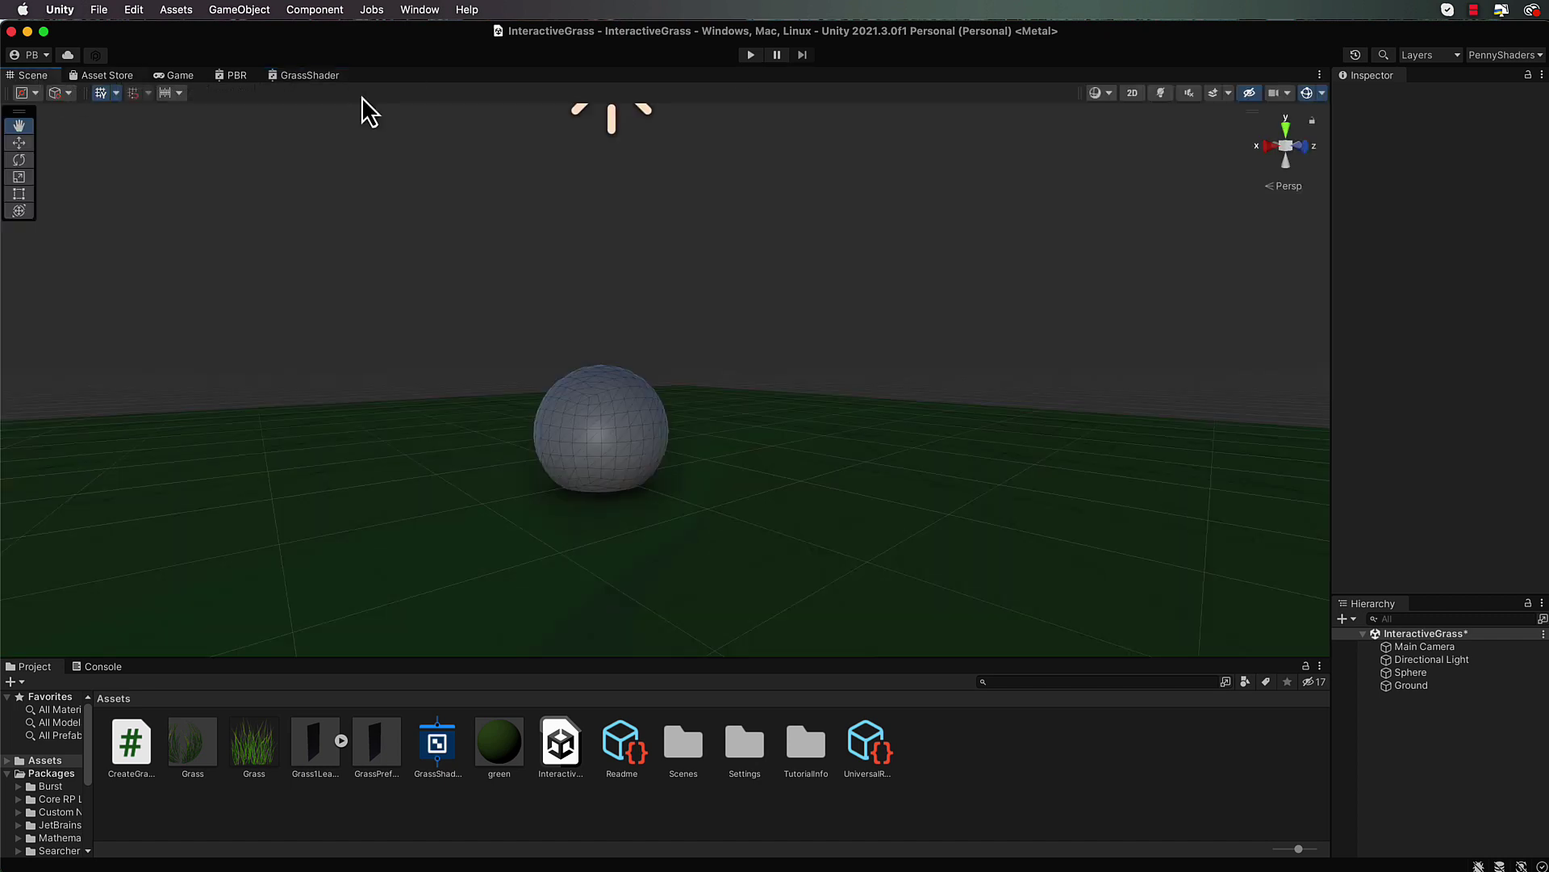
Step: Run the scene, examine how the grass moves around the sphere in the Scene view, and stop playback
{"action": "left_click", "coordinate": [752, 55]}
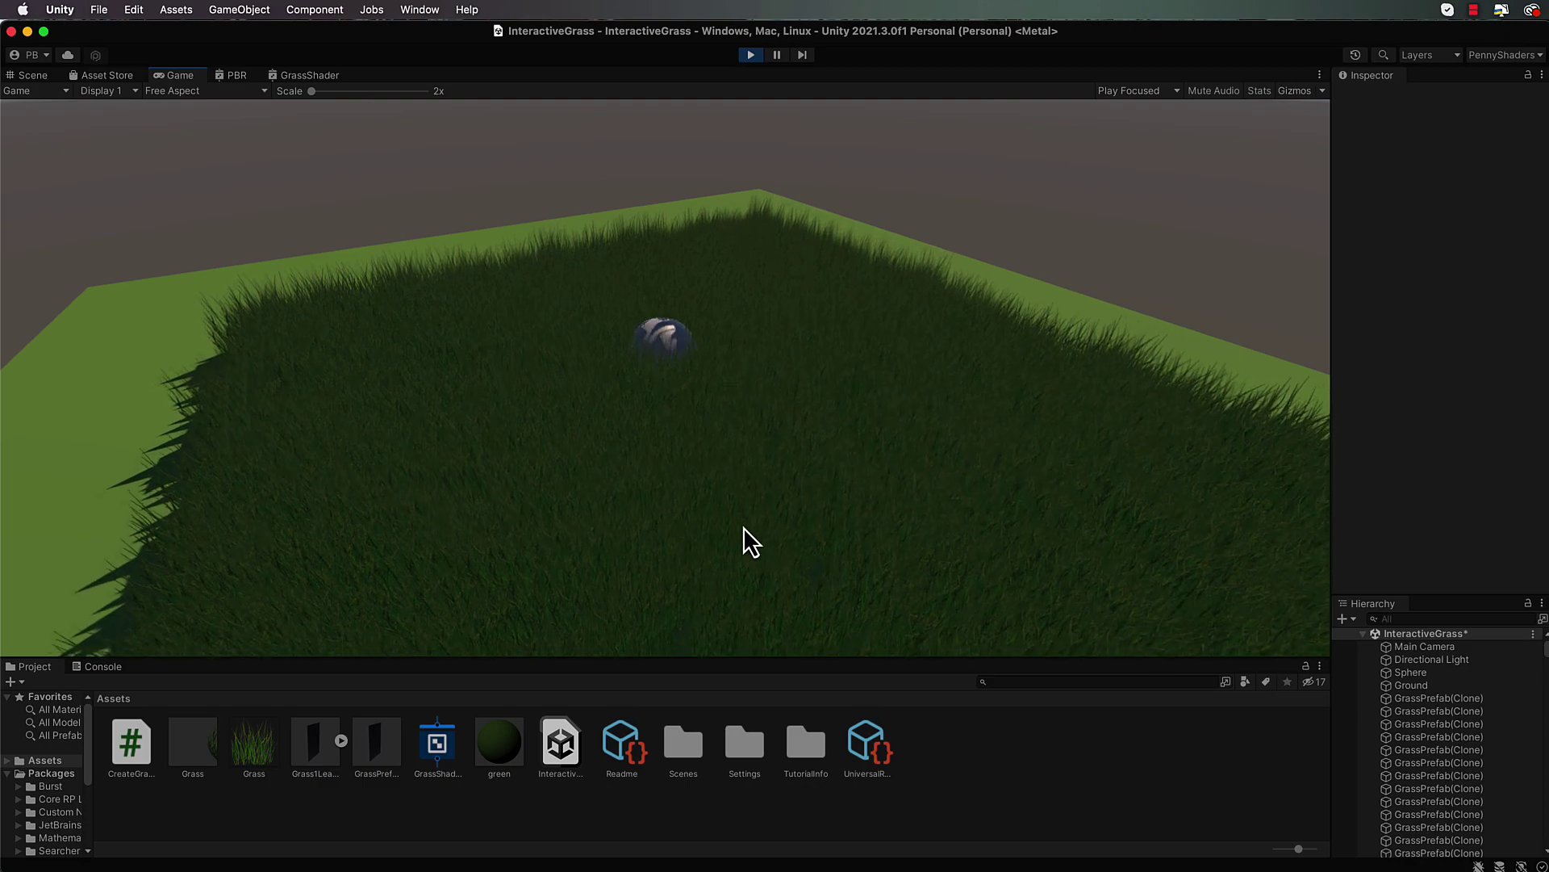
{"action": "left_click", "coordinate": [37, 75]}
{"action": "left_click_drag", "start_coordinate": [593, 432], "coordinate": [654, 484], "text": "alt"}
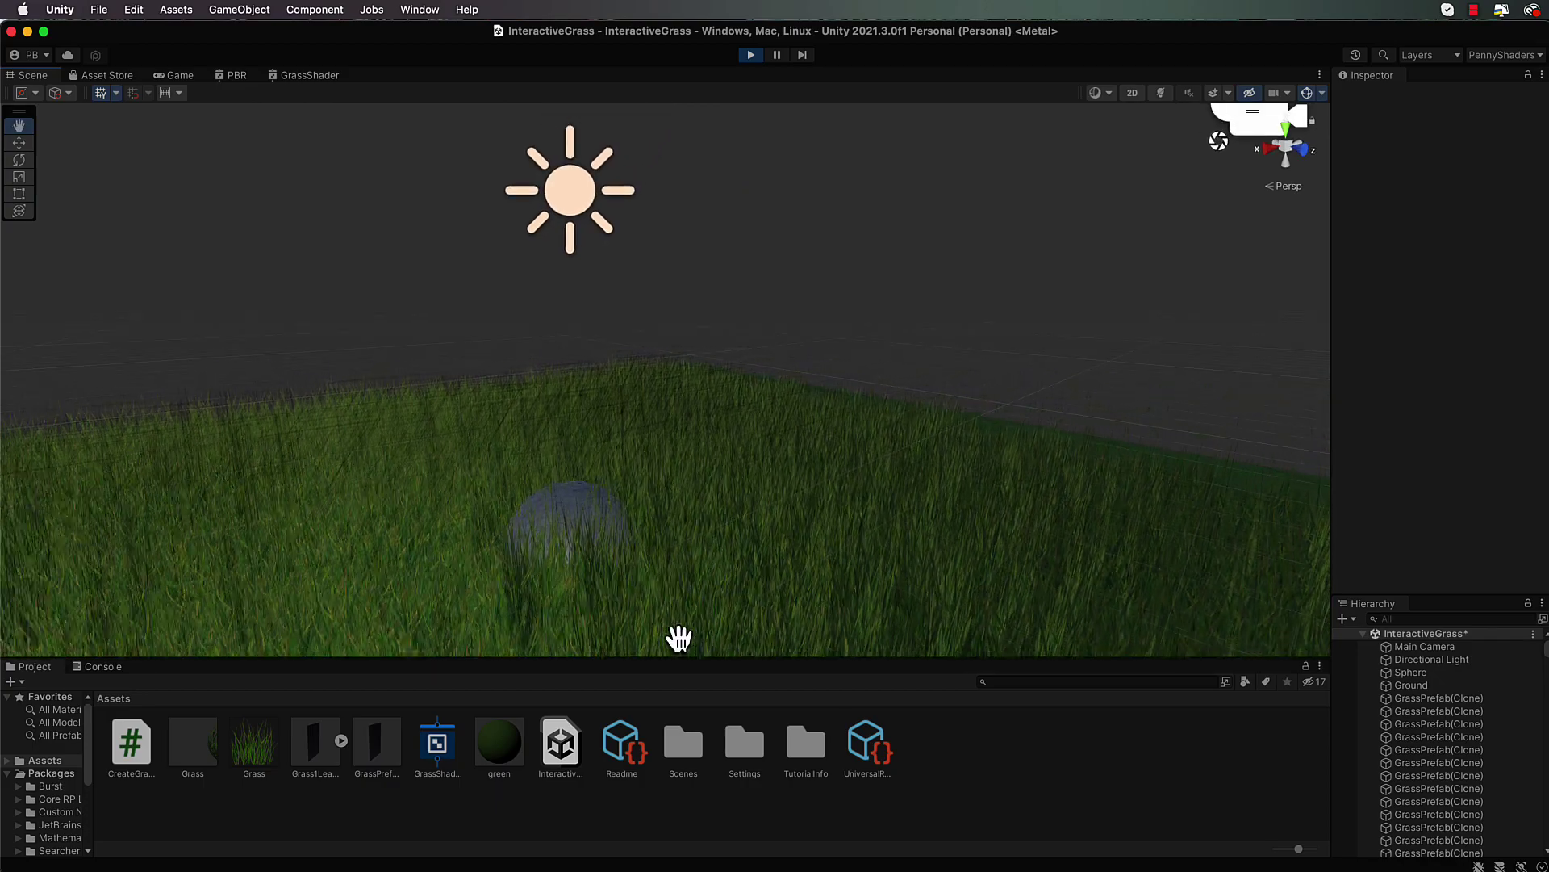
{"action": "mouse_move", "coordinate": [778, 583]}
{"action": "right_mouse_down"}
{"action": "mouse_move", "coordinate": [768, 529]}
{"action": "mouse_move", "coordinate": [743, 570]}
{"action": "mouse_move", "coordinate": [763, 565]}
{"action": "right_mouse_up"}
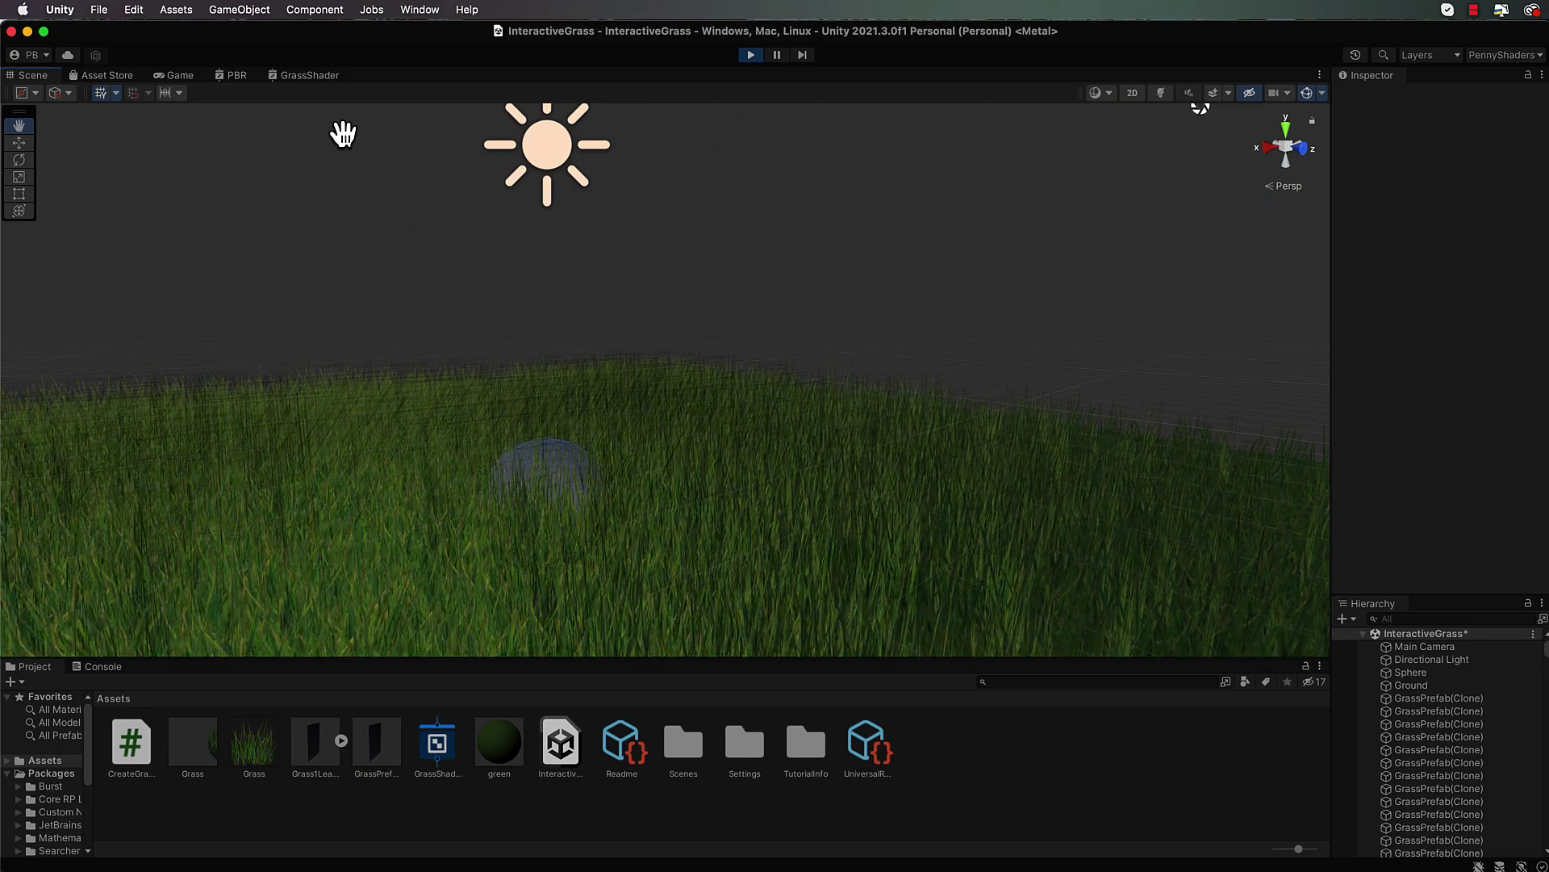
{"action": "left_click", "coordinate": [751, 55]}
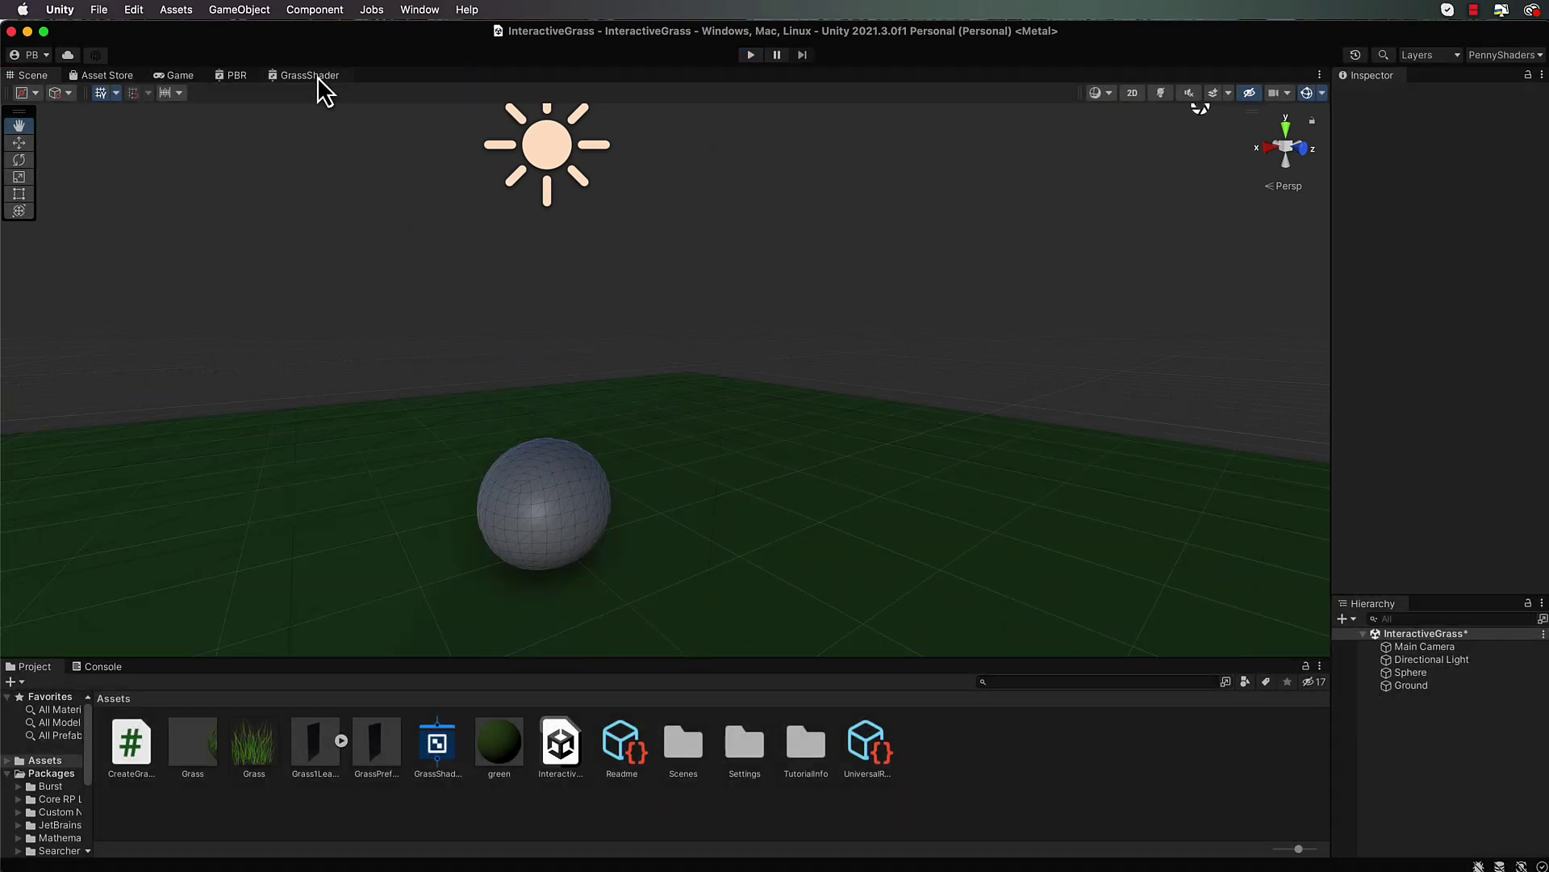
Step: Return to the GrassShader graph and add a UV node above the Time node
{"action": "left_click", "coordinate": [310, 75]}
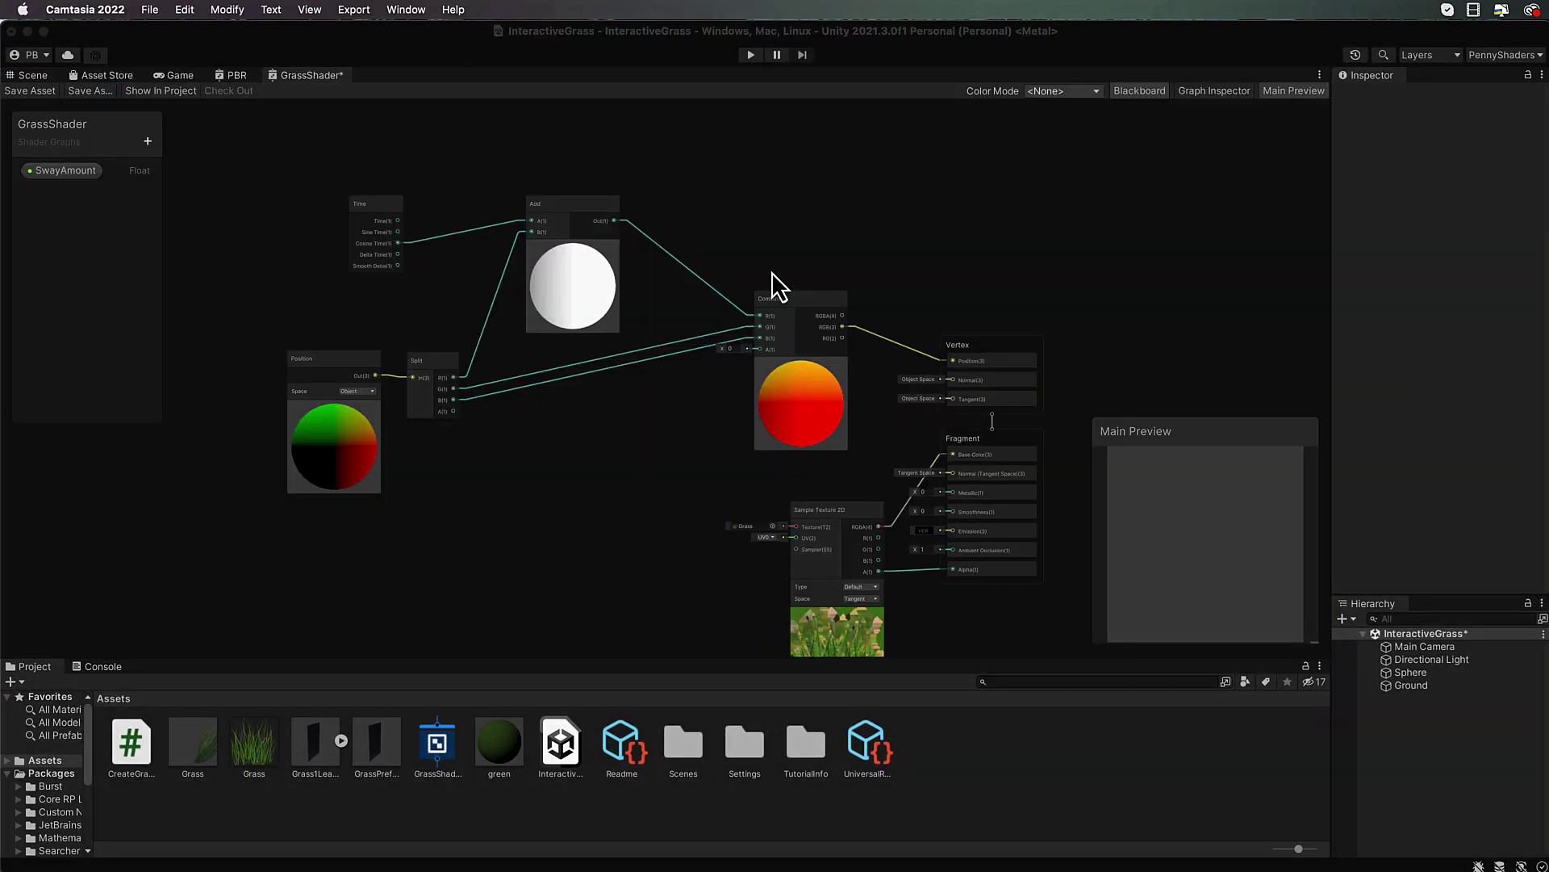
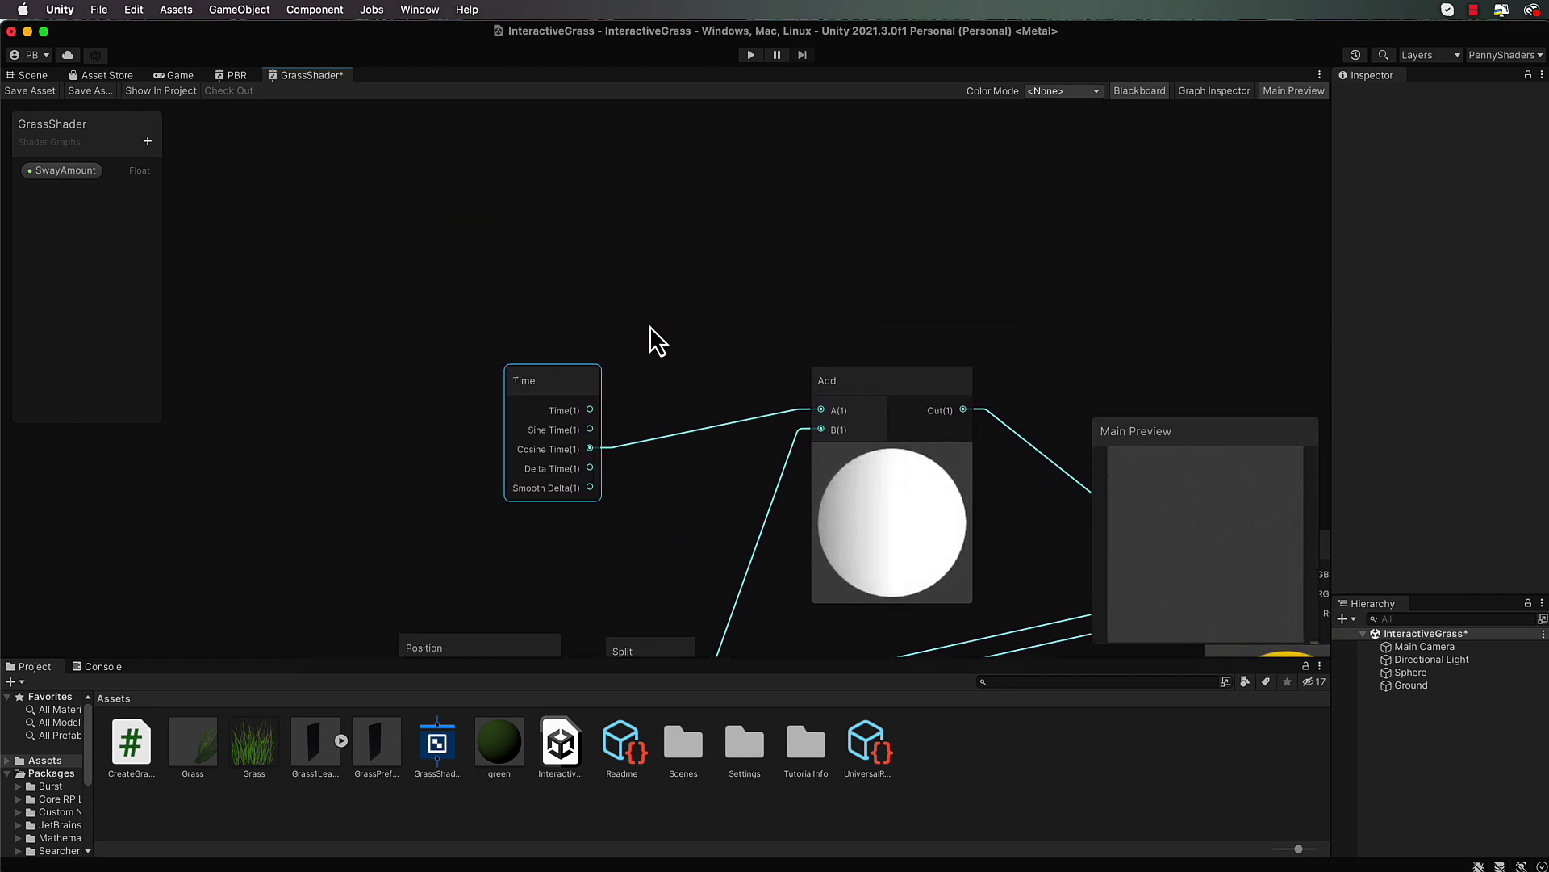
{"action": "right_click", "coordinate": [378, 148]}
{"action": "left_click", "coordinate": [408, 164]}
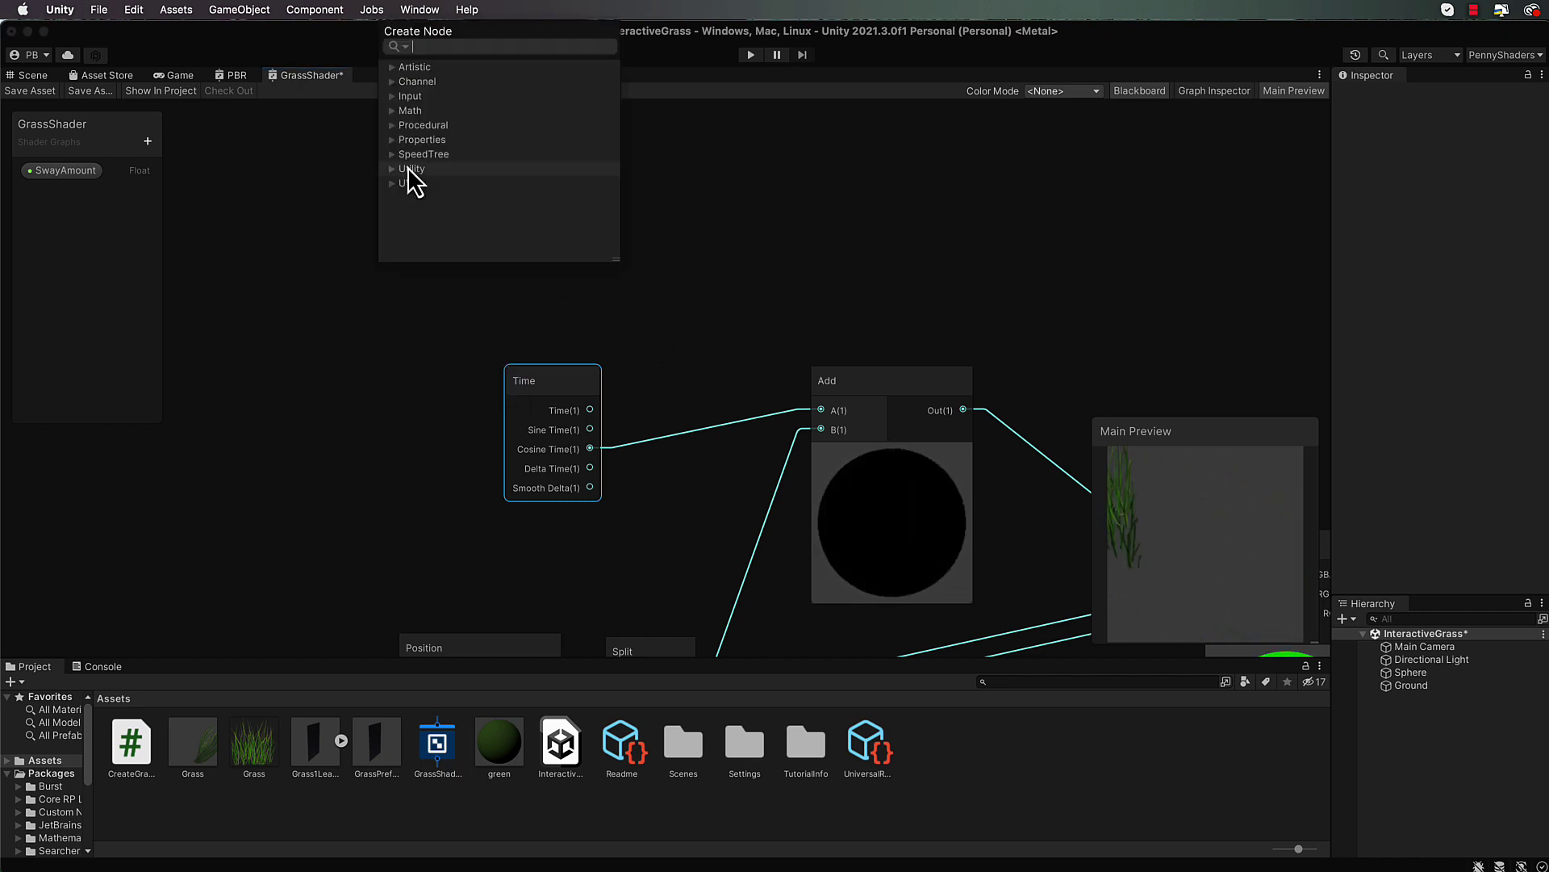
{"action": "type", "text": "uv"}
{"action": "key", "text": "Return"}
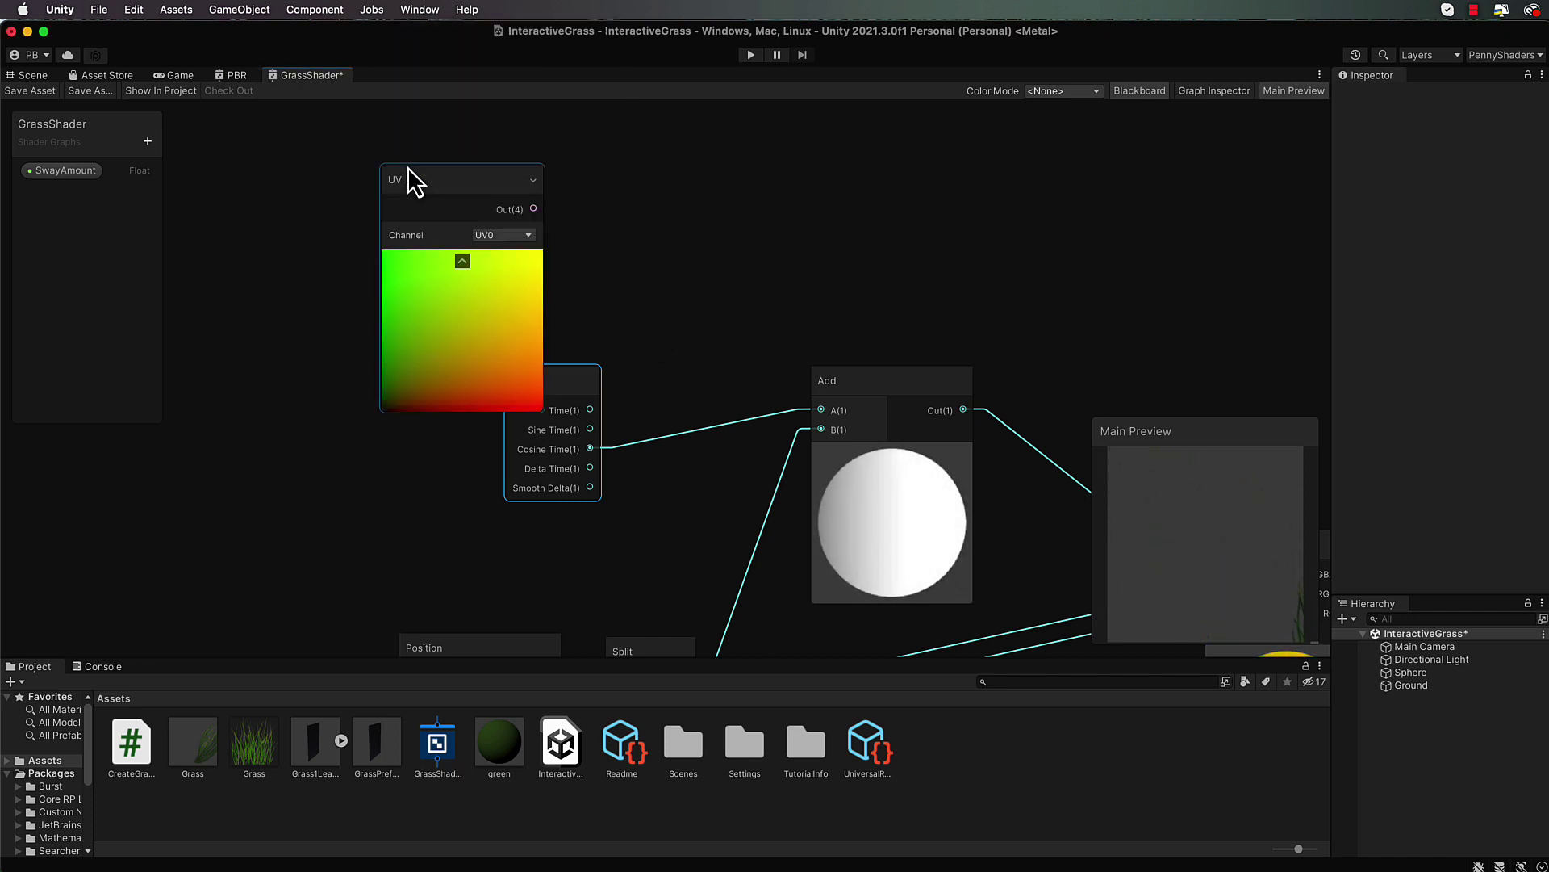
Step: Place the UV node clear of the Time node and feed its output into a new Split node
{"action": "middle_click_drag", "start_coordinate": [616, 206], "coordinate": [585, 289]}
{"action": "left_click_drag", "start_coordinate": [394, 253], "coordinate": [473, 233]}
{"action": "type", "text": "split"}
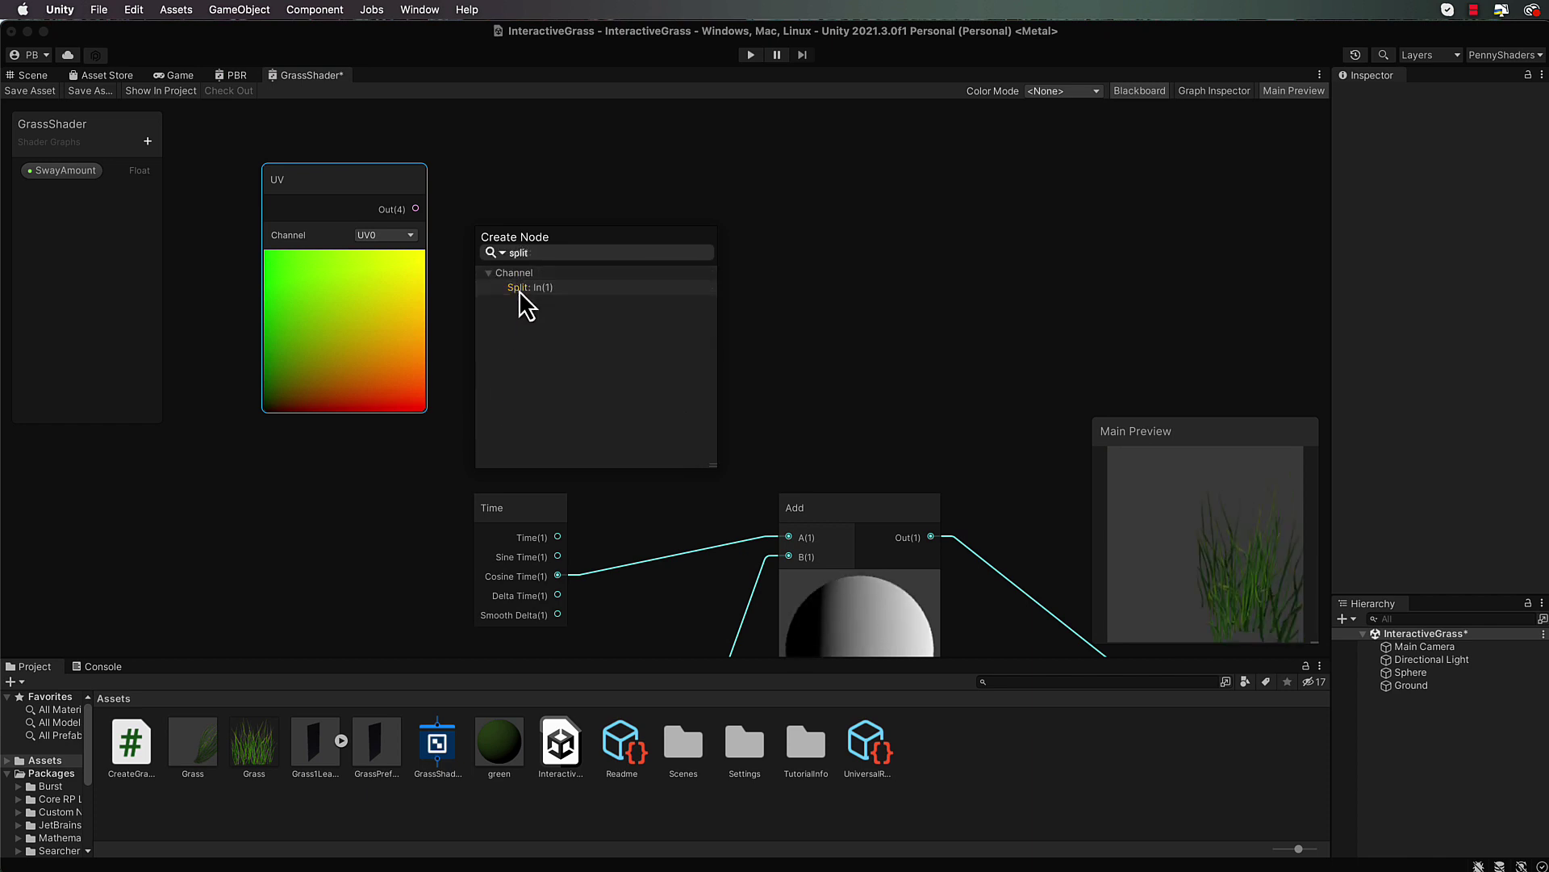
{"action": "left_click", "coordinate": [518, 287]}
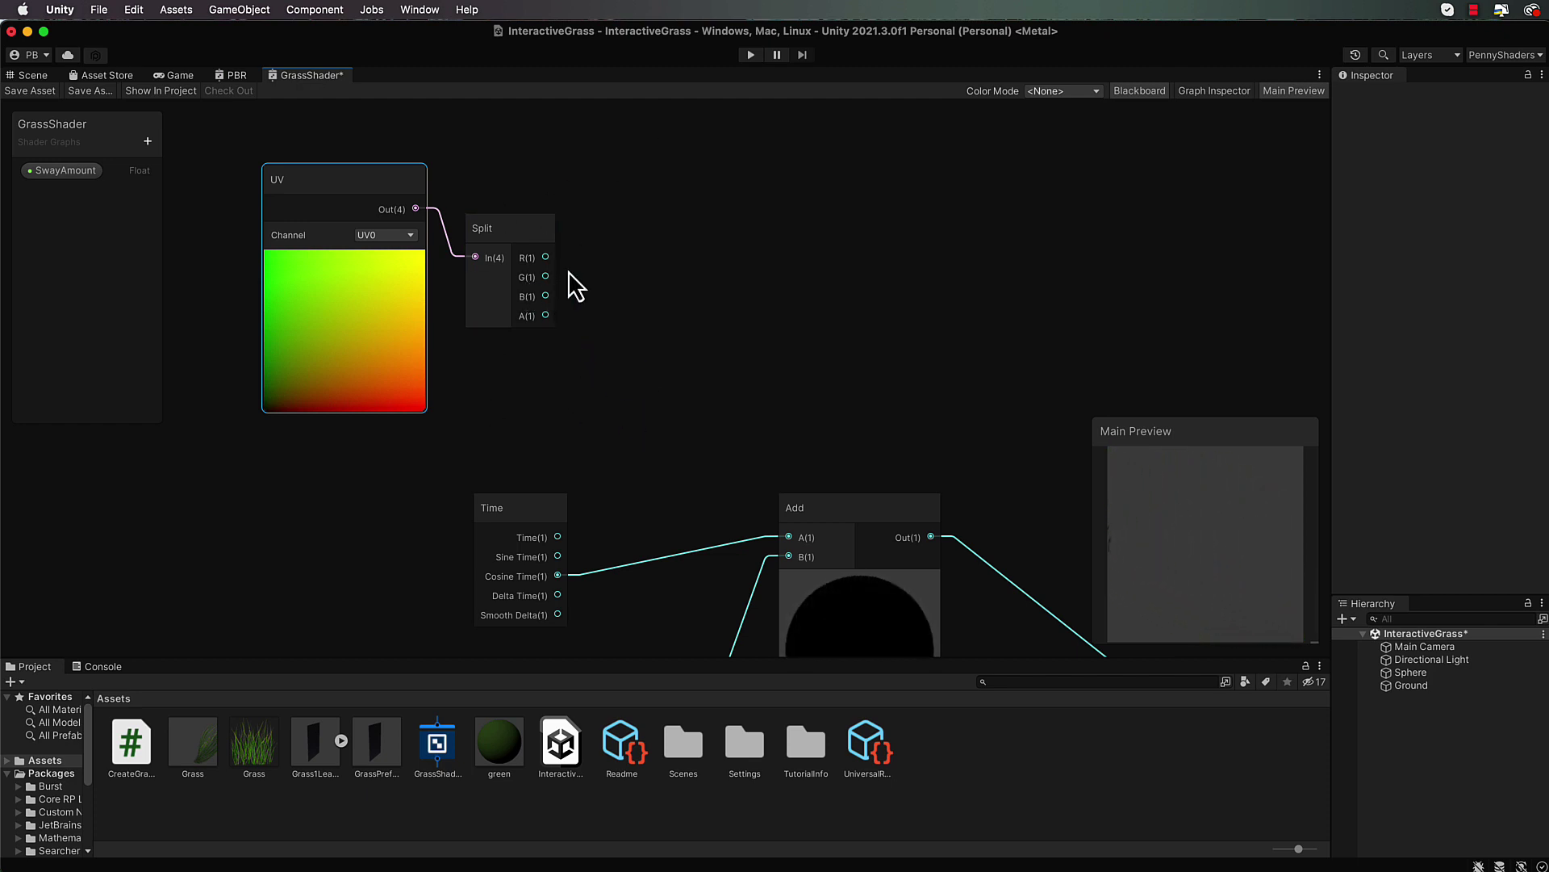
Step: Multiply the UV Split node's G output by Cosine Time in a new Multiply node and connect the result to the Add node's A input
{"action": "left_click_drag", "start_coordinate": [604, 269], "coordinate": [614, 269]}
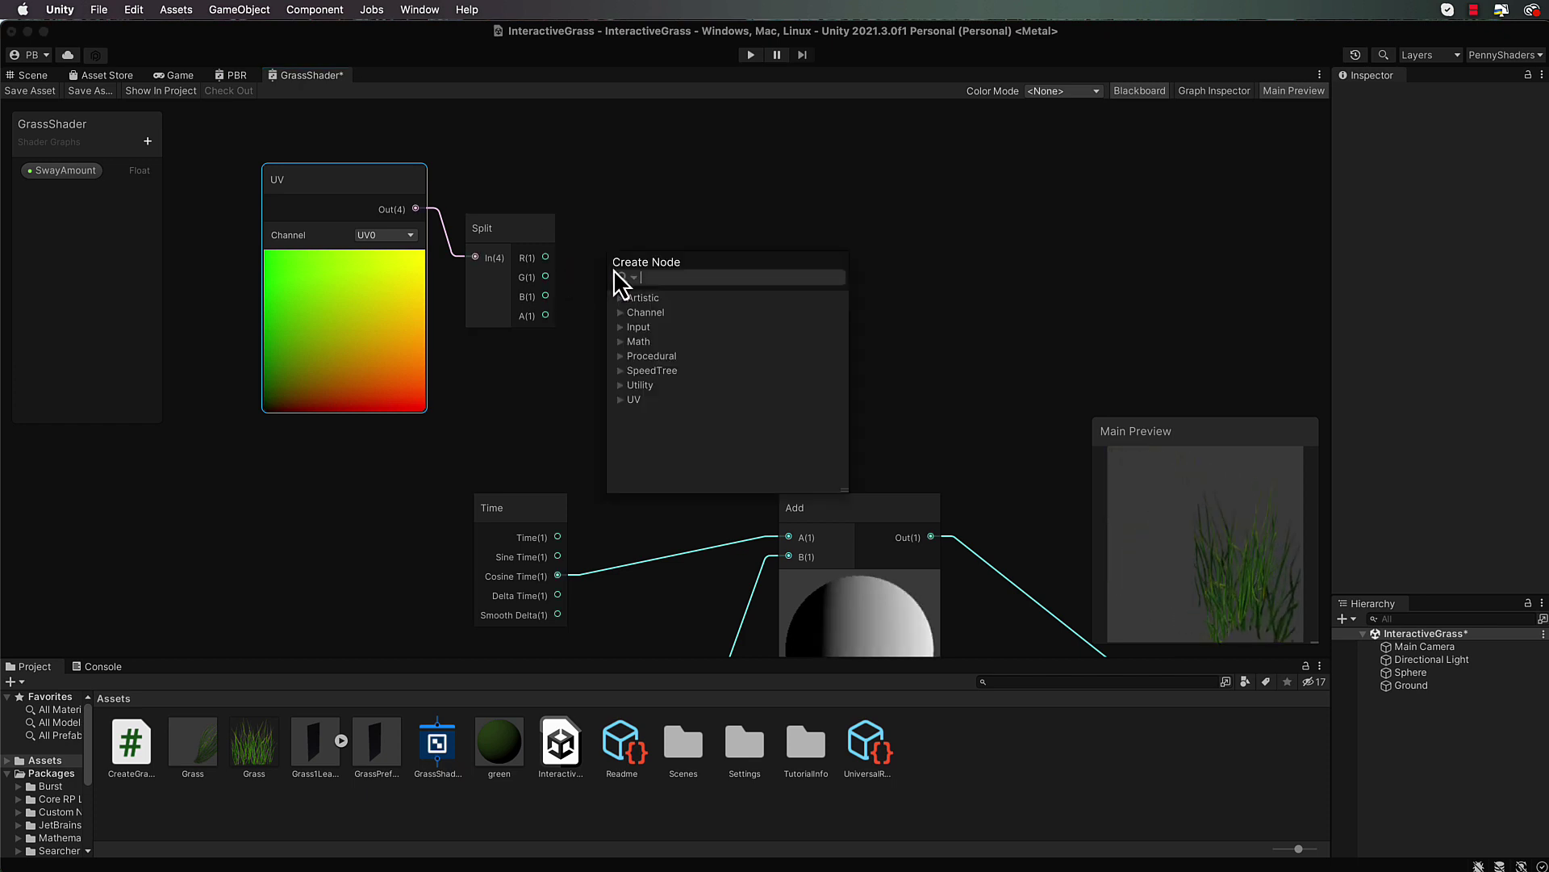
{"action": "type", "text": "Multipl"}
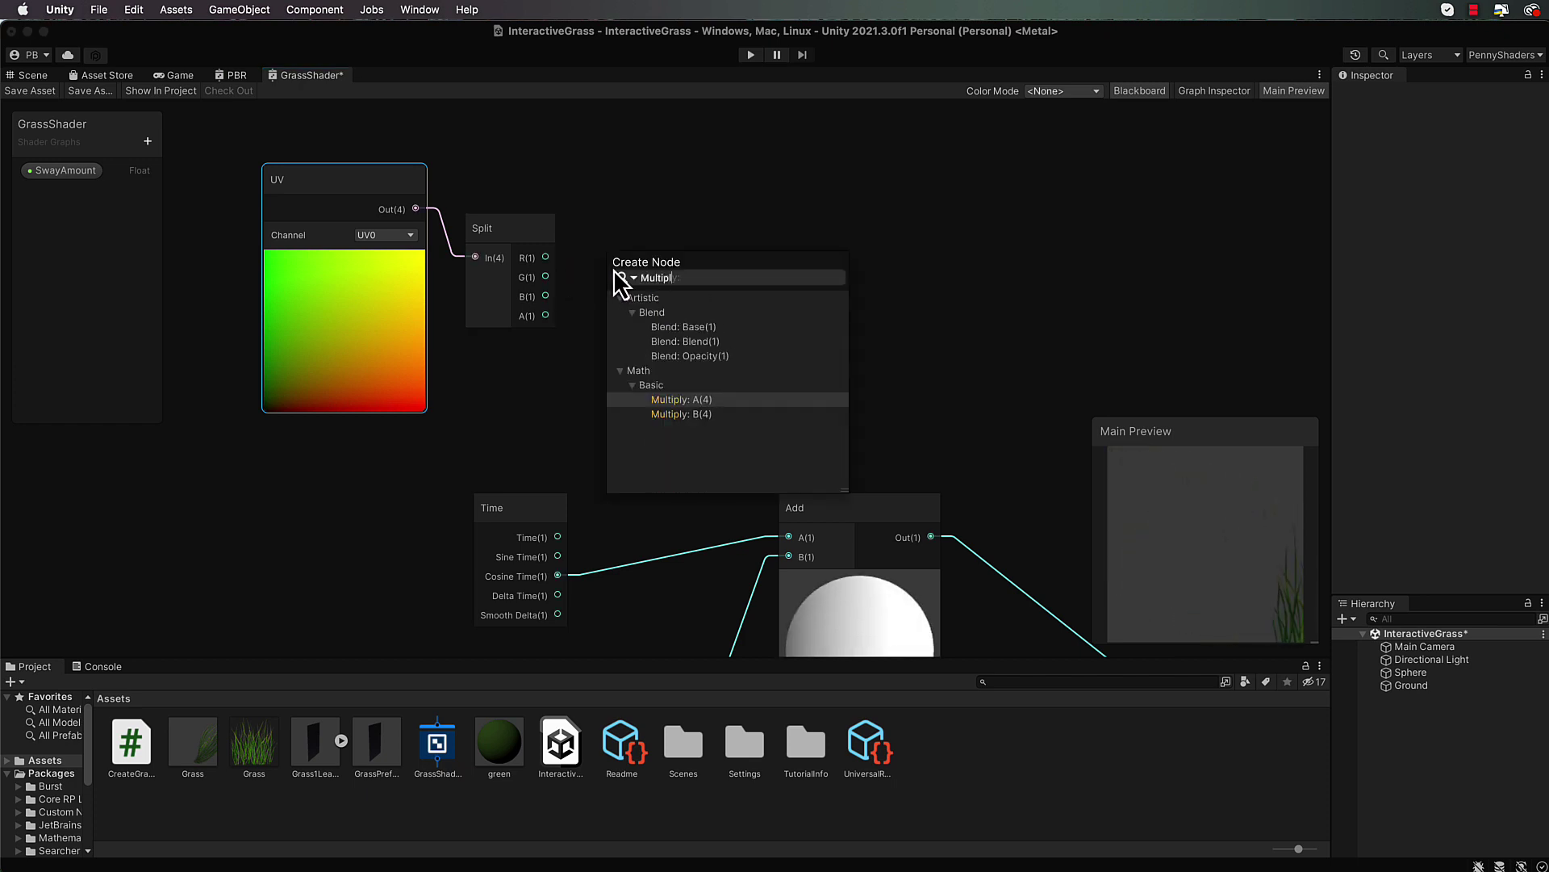
{"action": "key", "text": "Return"}
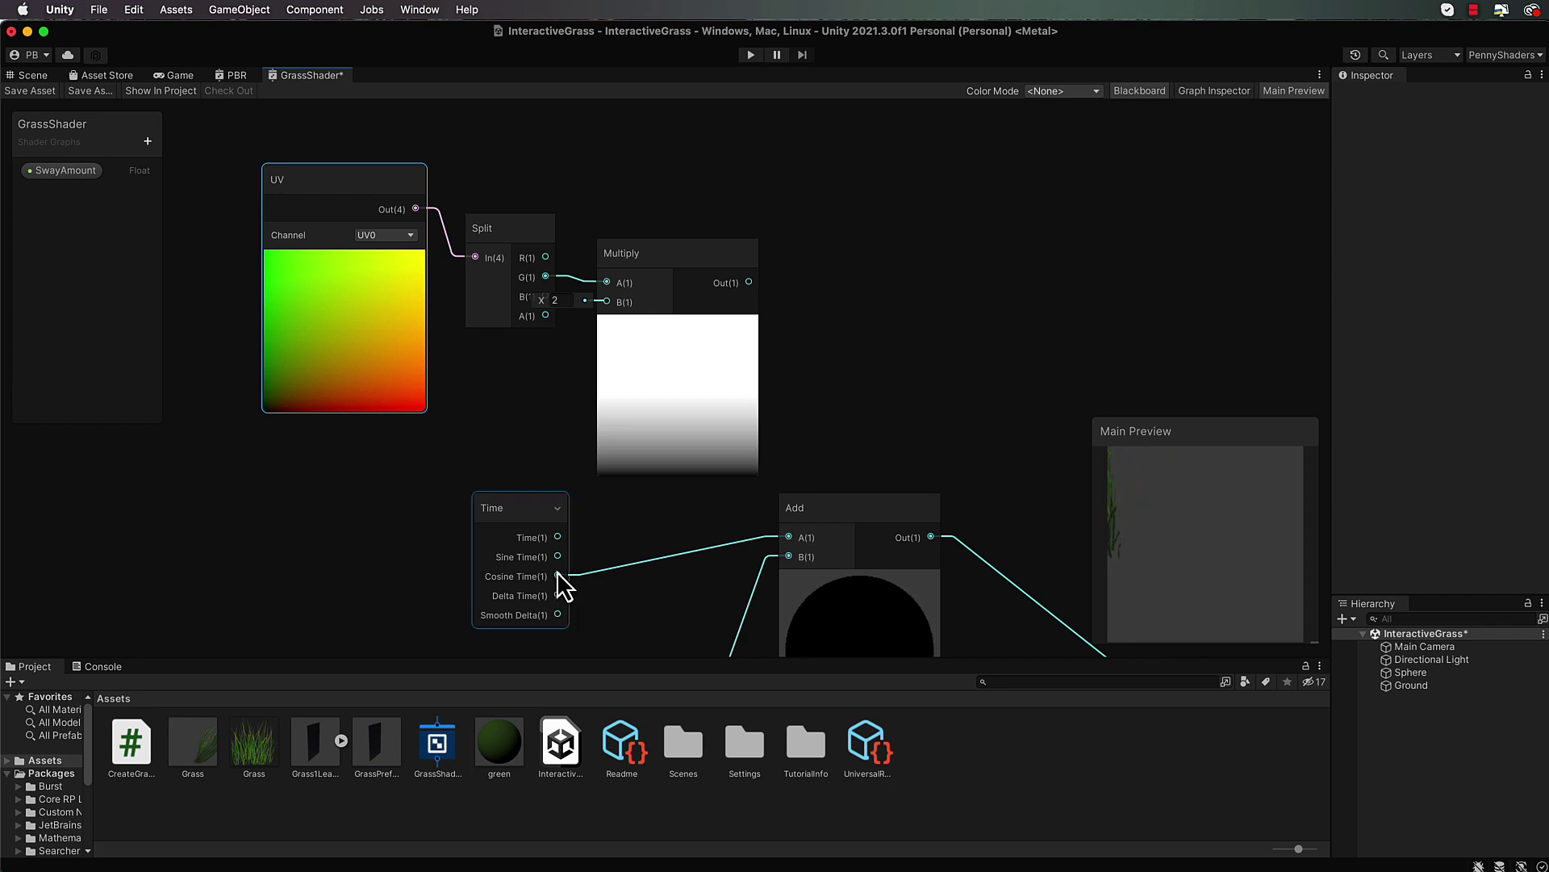
{"action": "left_click_drag", "start_coordinate": [607, 332], "coordinate": [605, 304]}
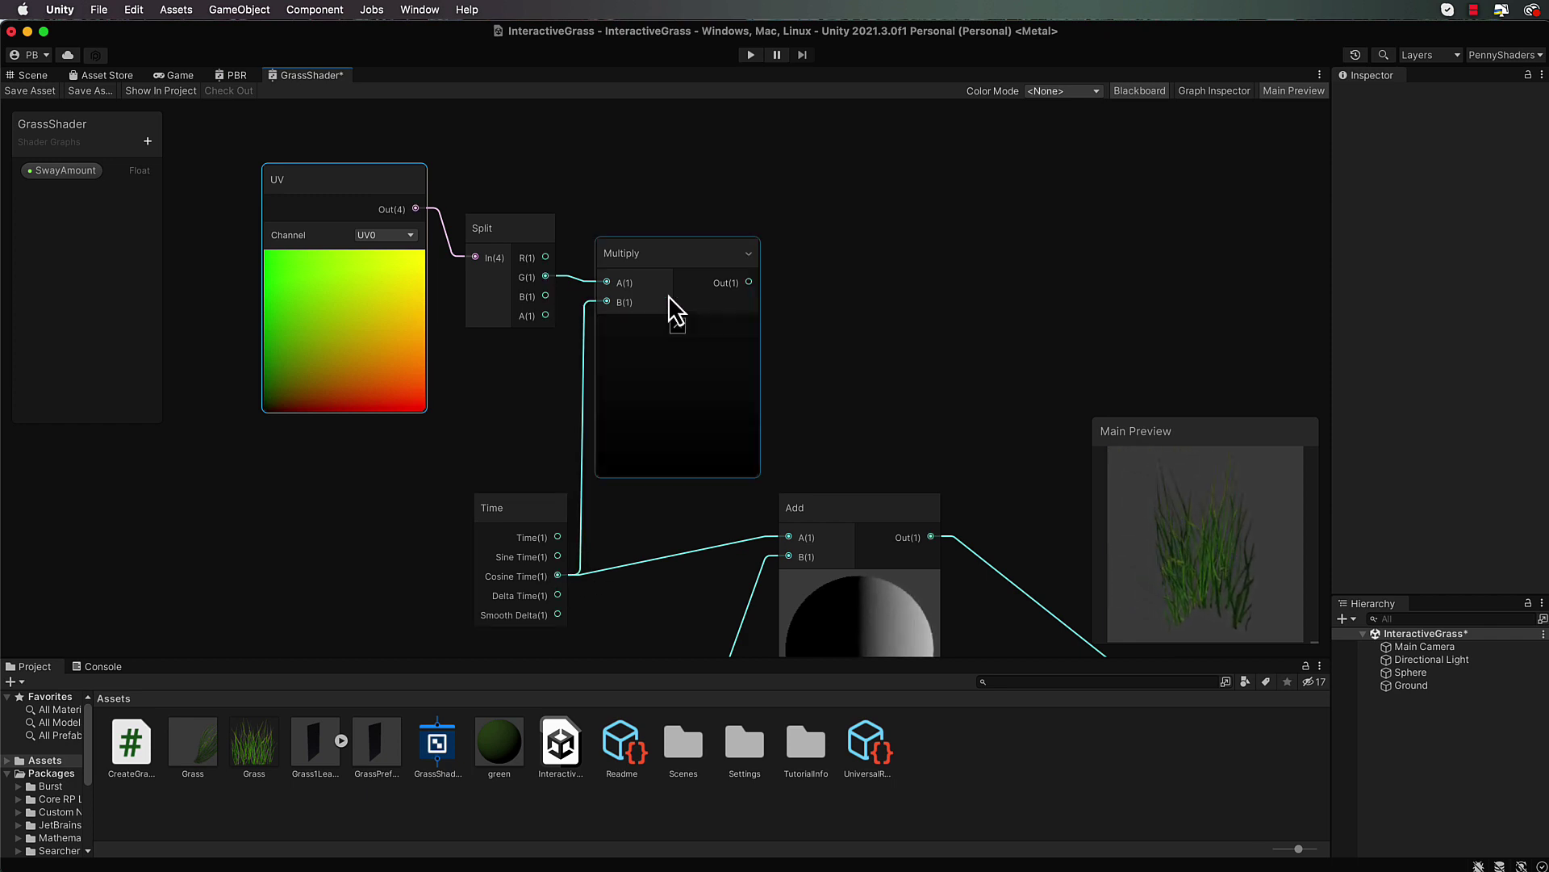
{"action": "left_click_drag", "start_coordinate": [749, 283], "coordinate": [788, 537]}
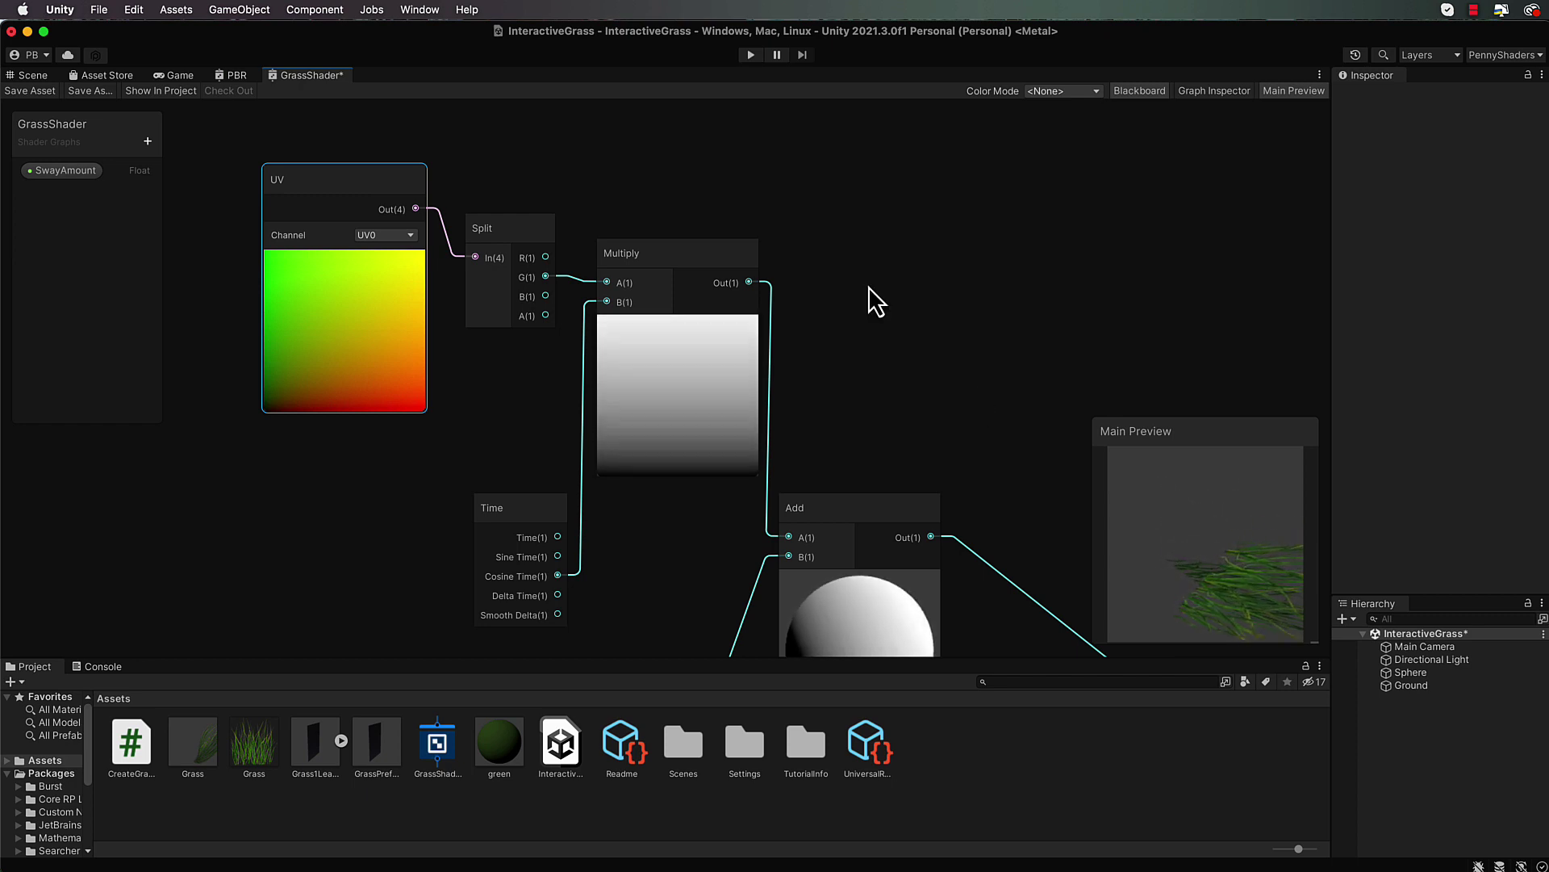
Step: Save the GrassShader asset and run the scene
{"action": "left_click", "coordinate": [41, 89]}
{"action": "left_click", "coordinate": [33, 75]}
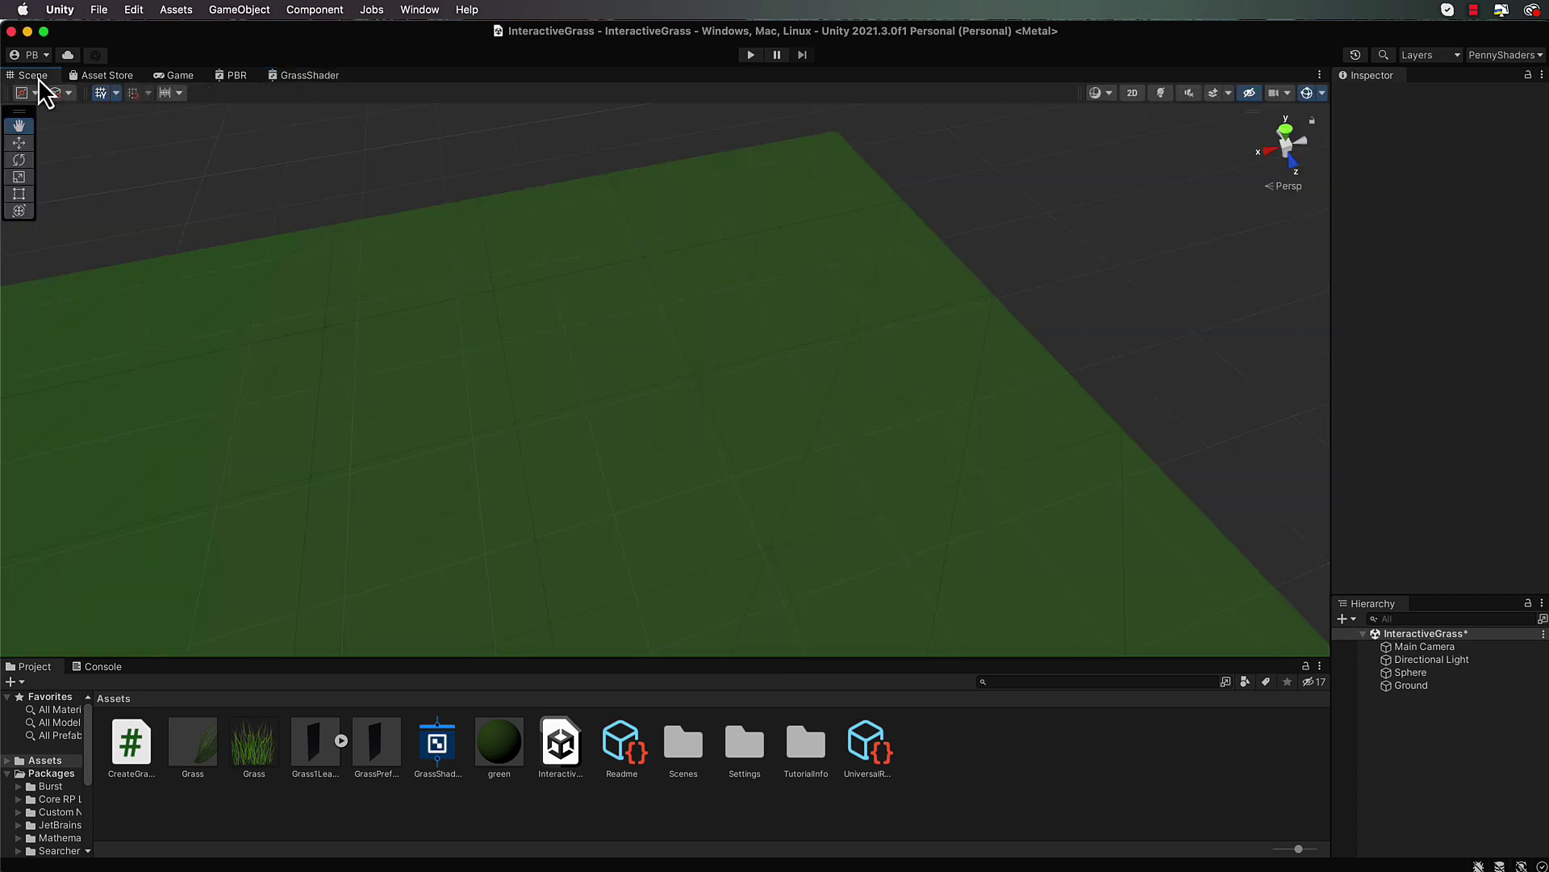
{"action": "left_click", "coordinate": [751, 56]}
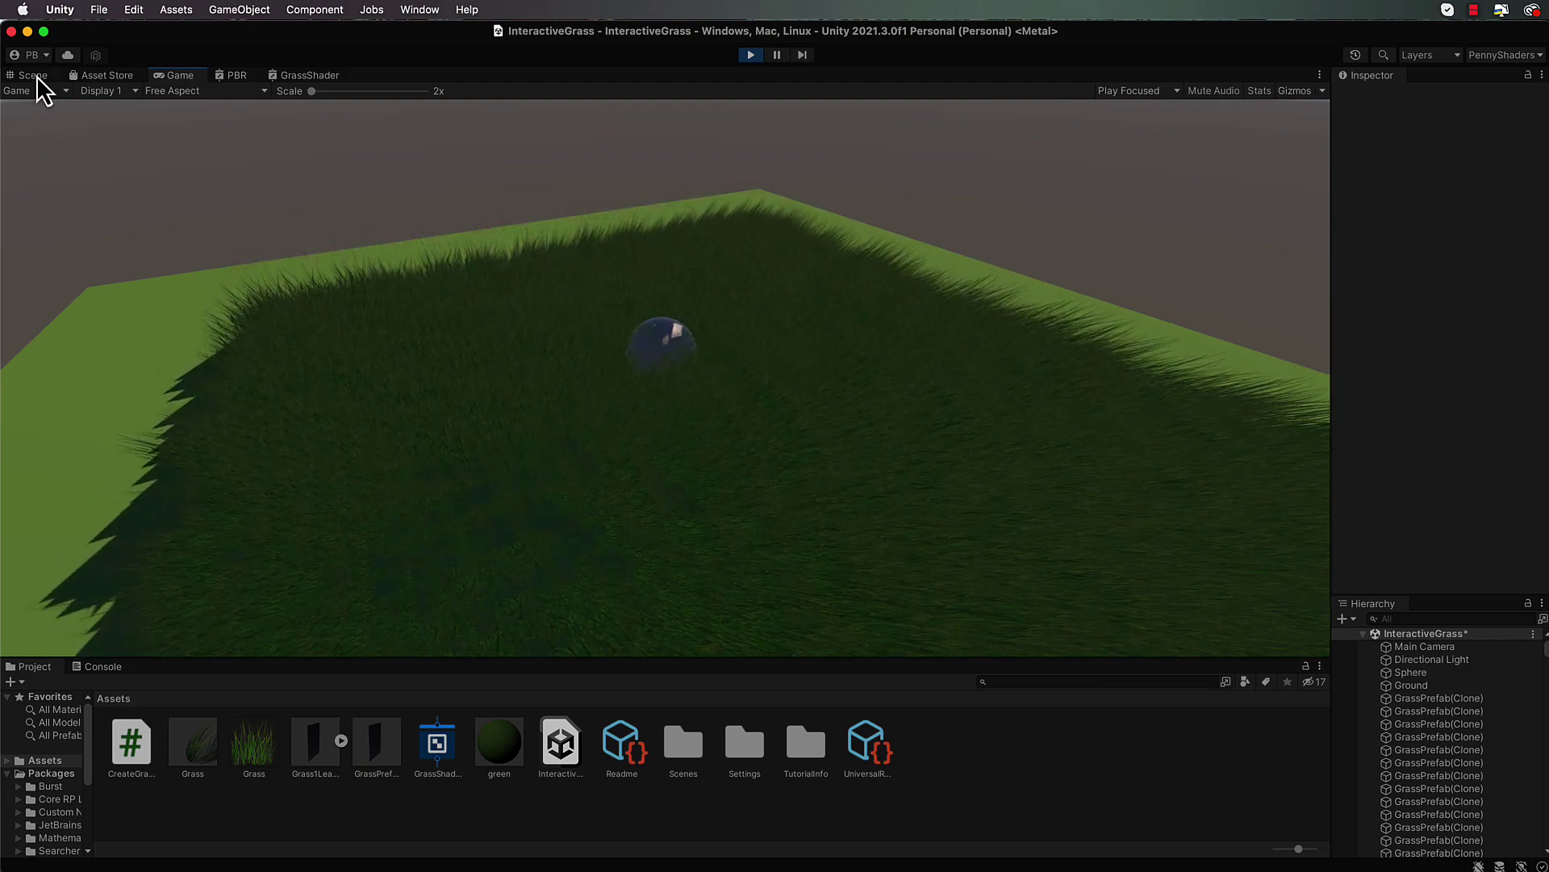
Step: Examine the swaying grass blades and their bases up close in the Scene view, and stop playback
{"action": "left_click", "coordinate": [33, 75]}
{"action": "left_click_drag", "start_coordinate": [623, 549], "coordinate": [671, 228], "text": "alt"}
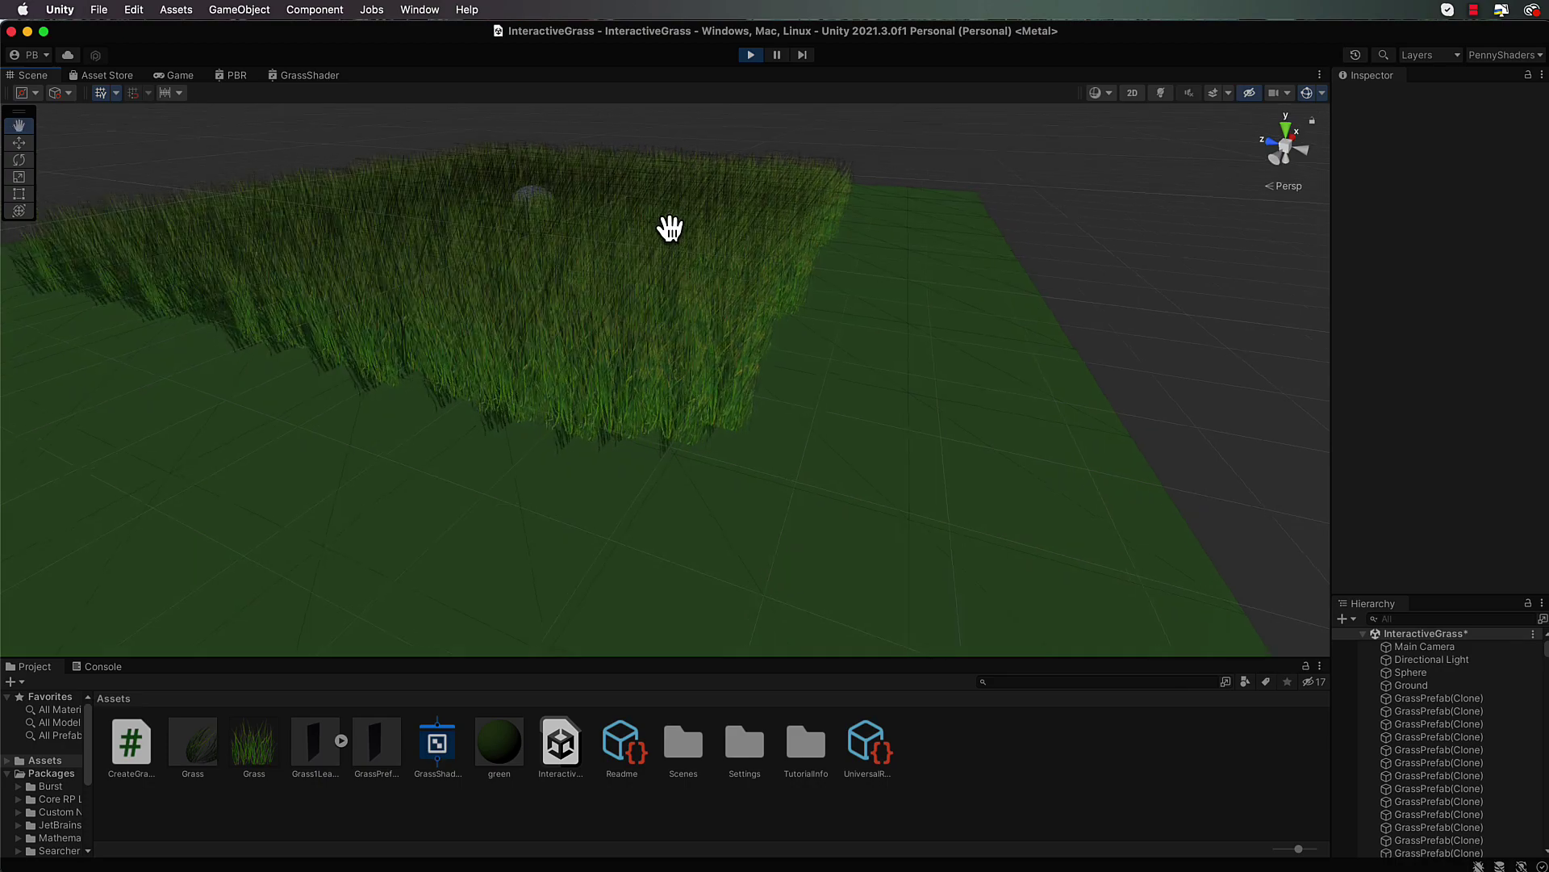
{"action": "scroll", "coordinate": [671, 228], "scroll_direction": "up", "scroll_amount": 6}
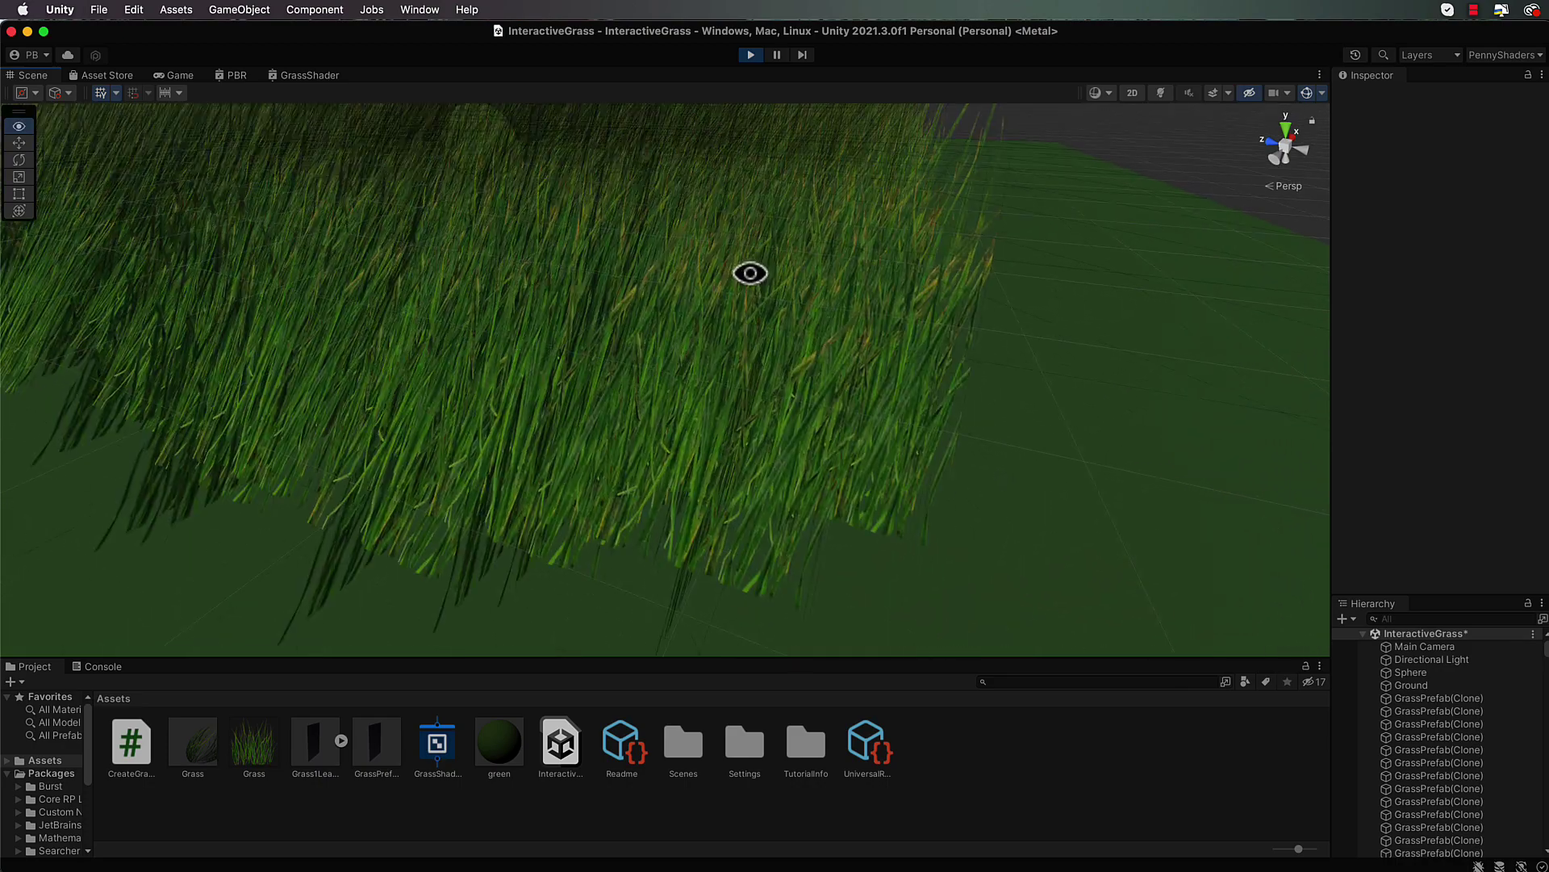
{"action": "left_click_drag", "start_coordinate": [751, 269], "coordinate": [724, 284], "text": "alt"}
{"action": "left_click", "coordinate": [749, 55]}
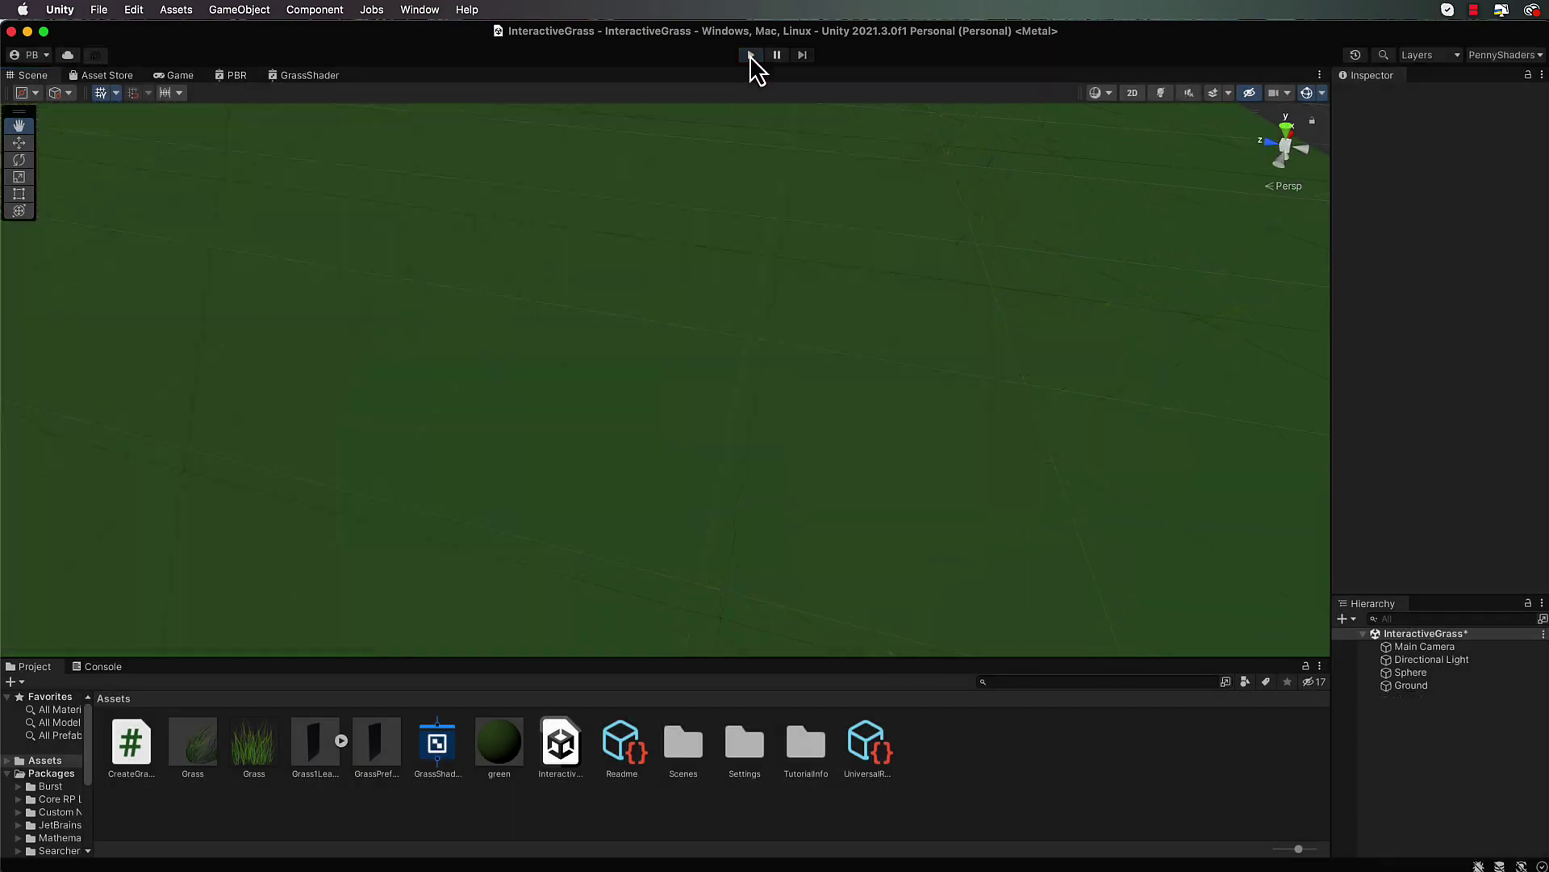
Step: Reopen the GrassShader graph and move the UV and Time nodes left to make room before the Multiply node
{"action": "left_click", "coordinate": [313, 76]}
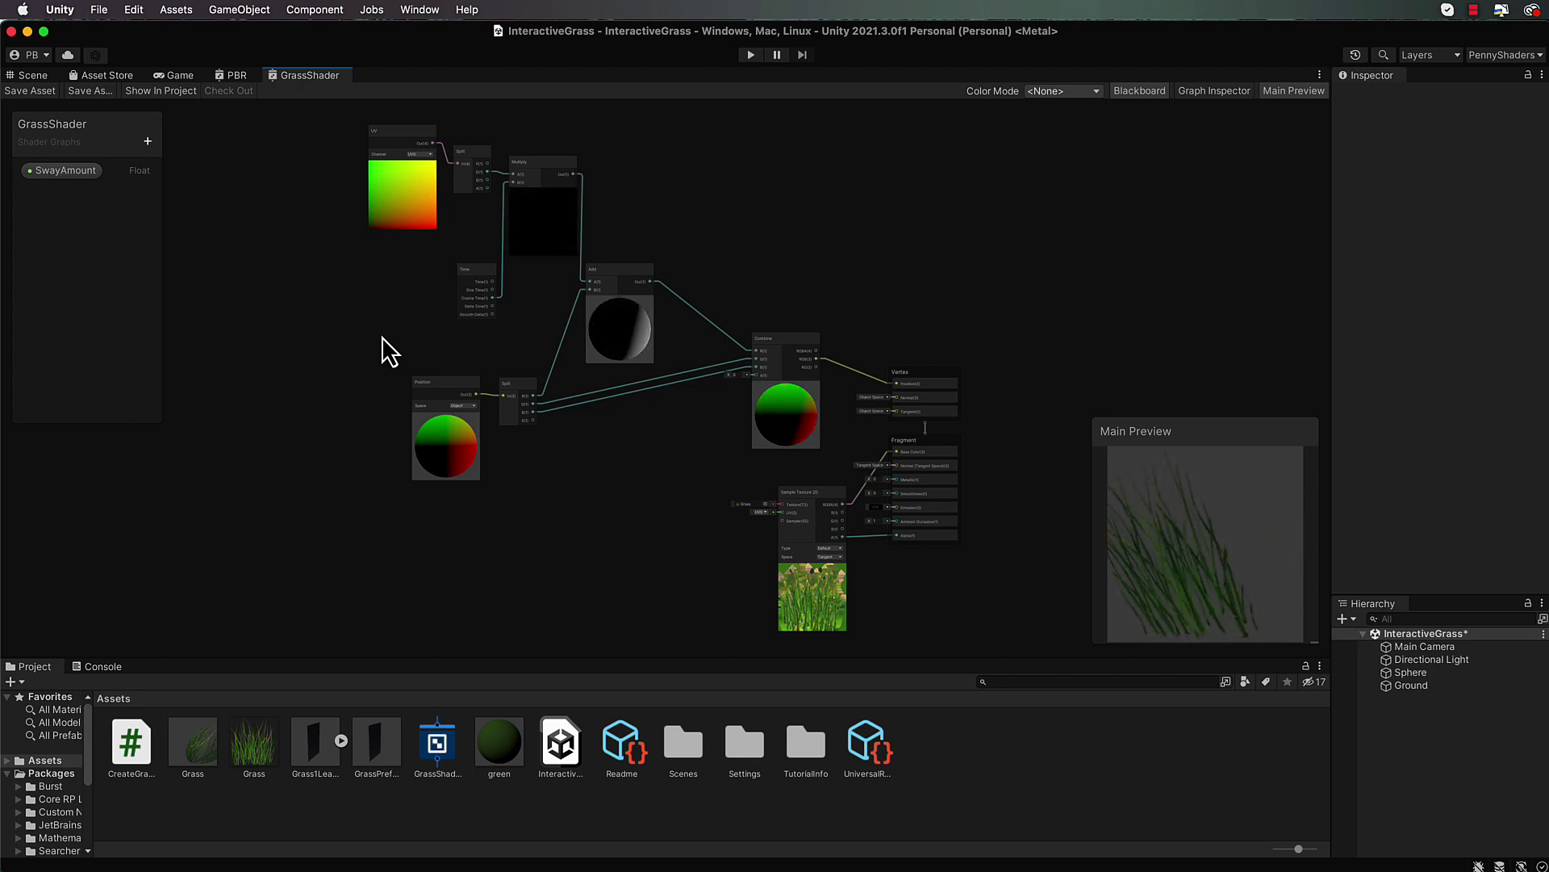
{"action": "left_click_drag", "start_coordinate": [407, 152], "coordinate": [392, 253]}
{"action": "key", "text": "f"}
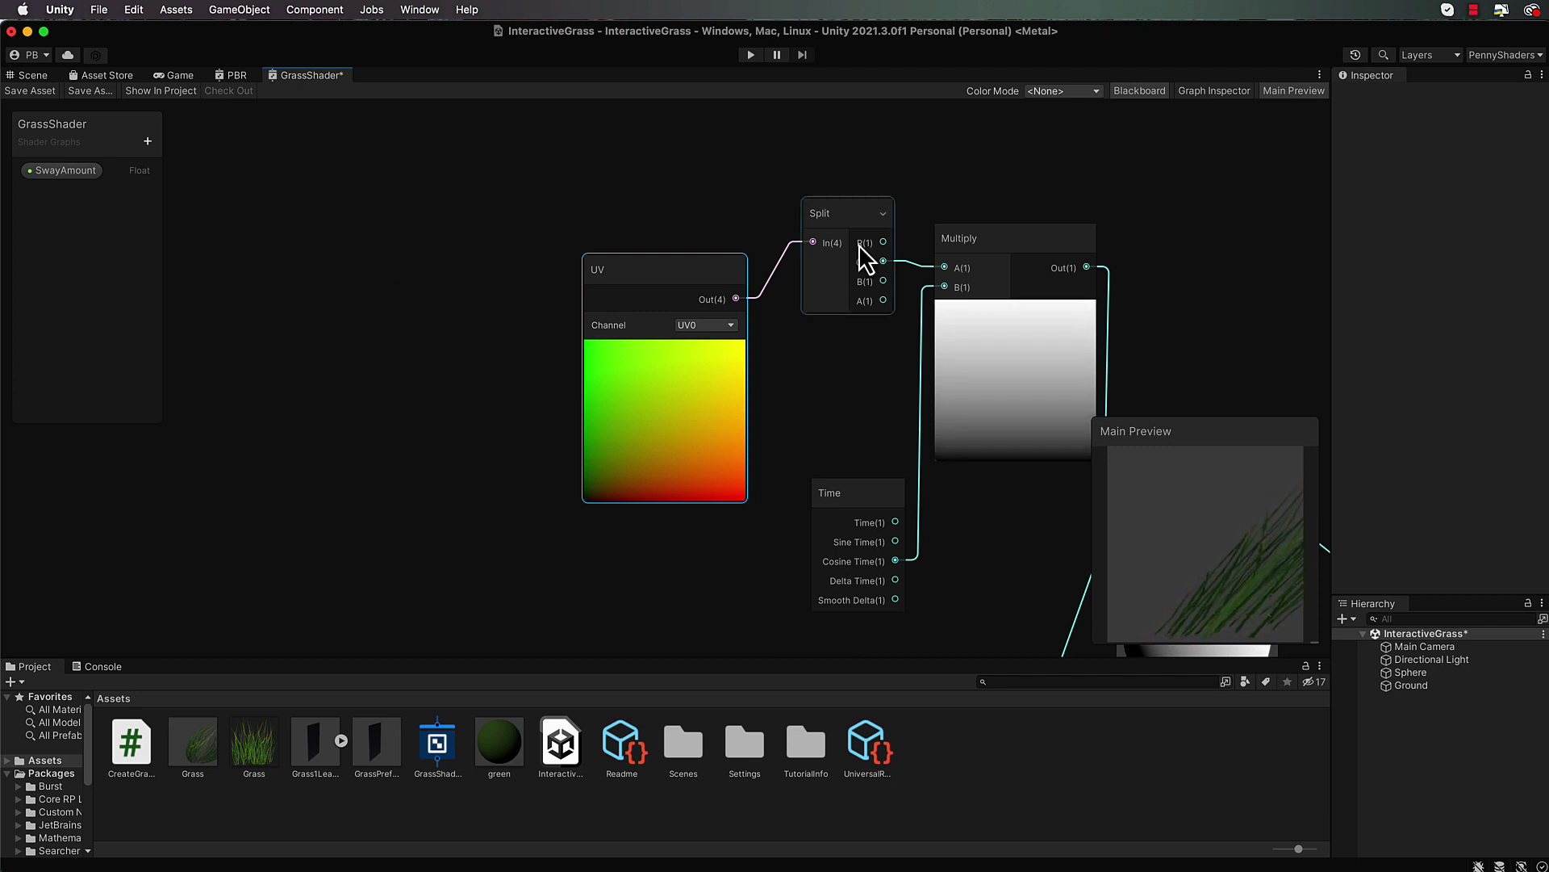
{"action": "middle_click_drag", "start_coordinate": [1251, 249], "coordinate": [934, 173]}
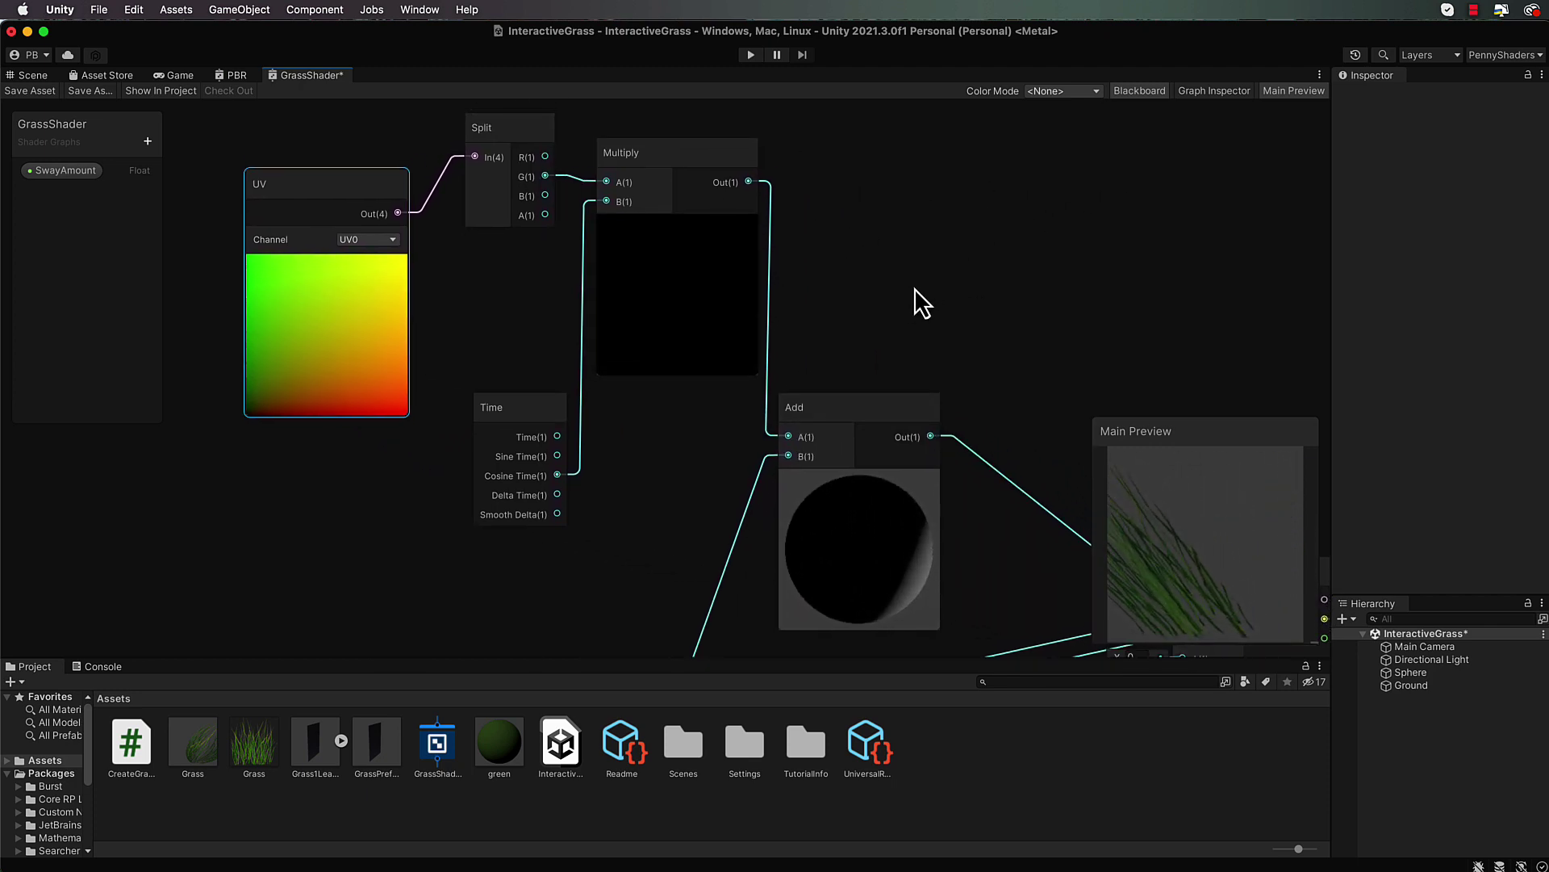
{"action": "middle_click_drag", "start_coordinate": [913, 284], "coordinate": [1013, 269]}
{"action": "left_click_drag", "start_coordinate": [631, 376], "coordinate": [440, 431]}
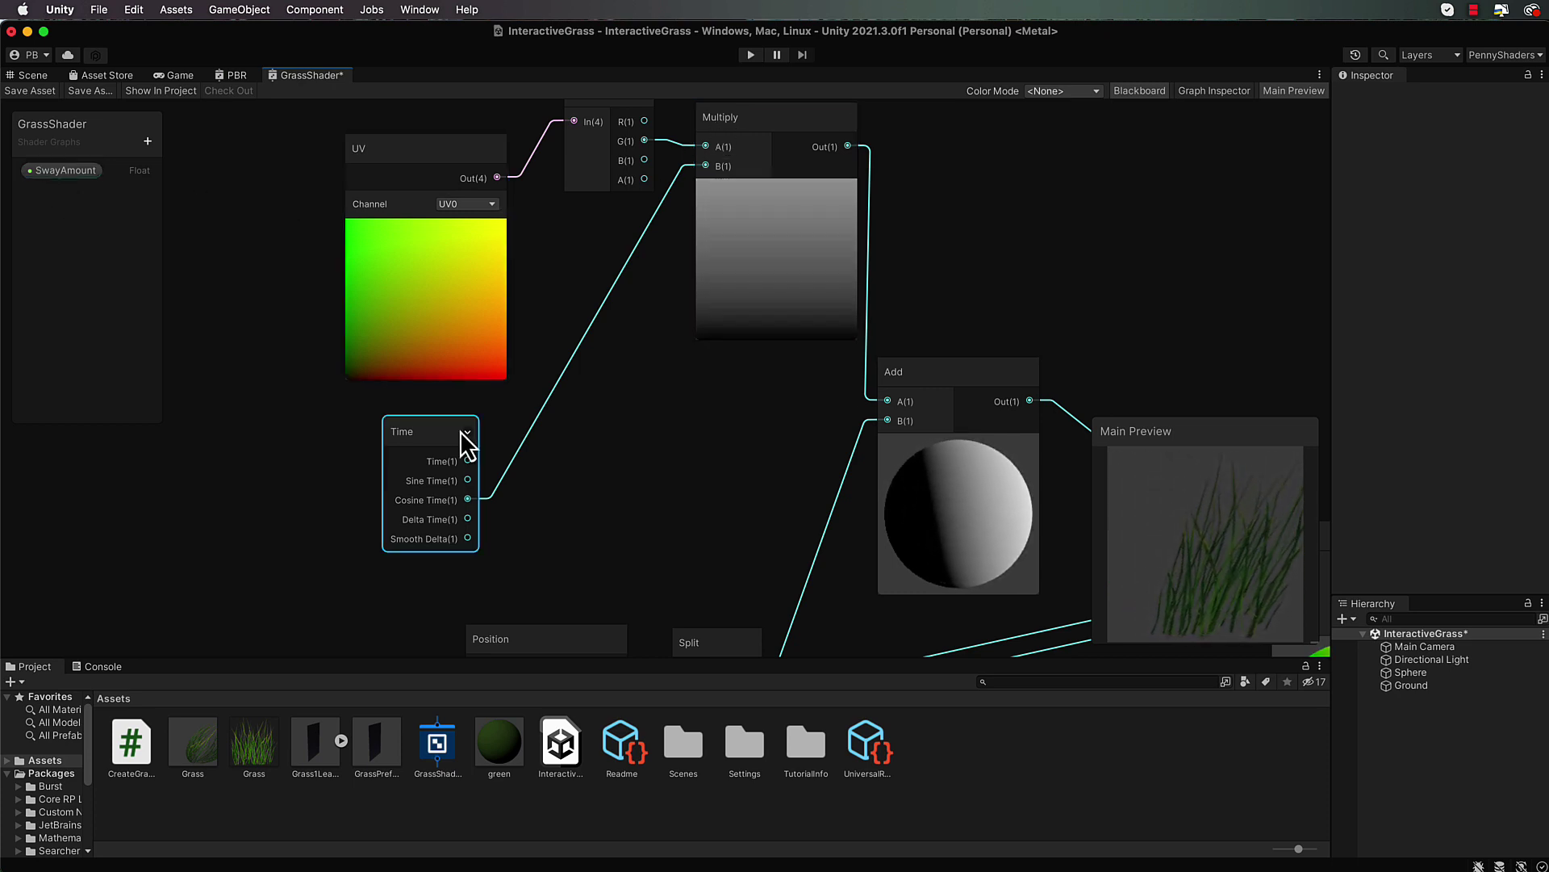
Step: Disconnect Cosine Time from the UV Multiply node's B input and place the SwayAmount property in the graph near the Time node
{"action": "left_click", "coordinate": [548, 415]}
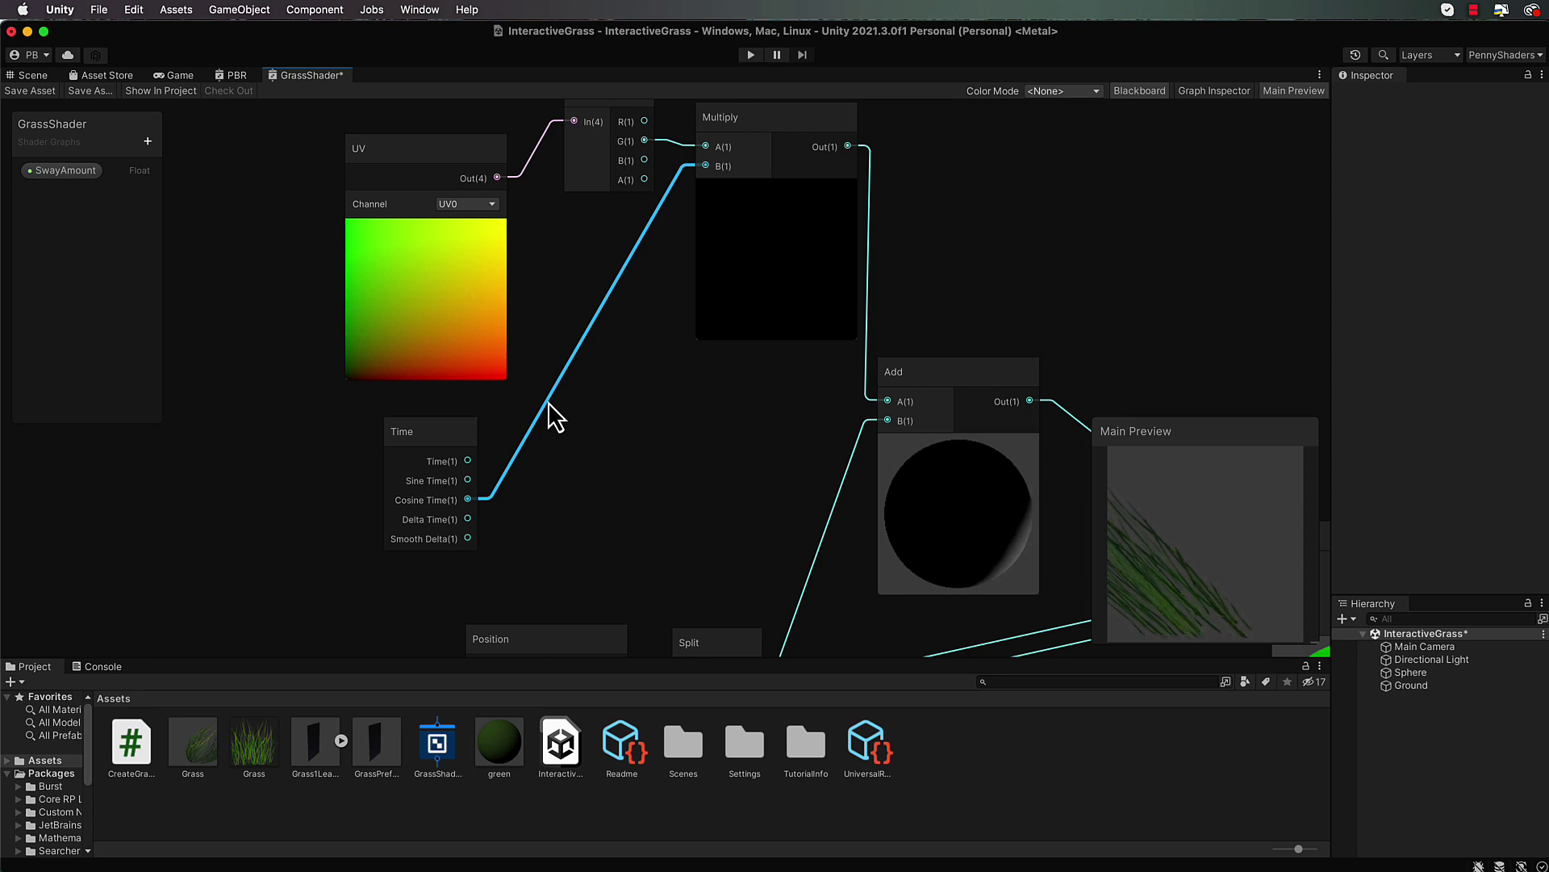
{"action": "key", "text": "Delete"}
{"action": "left_click", "coordinate": [64, 171]}
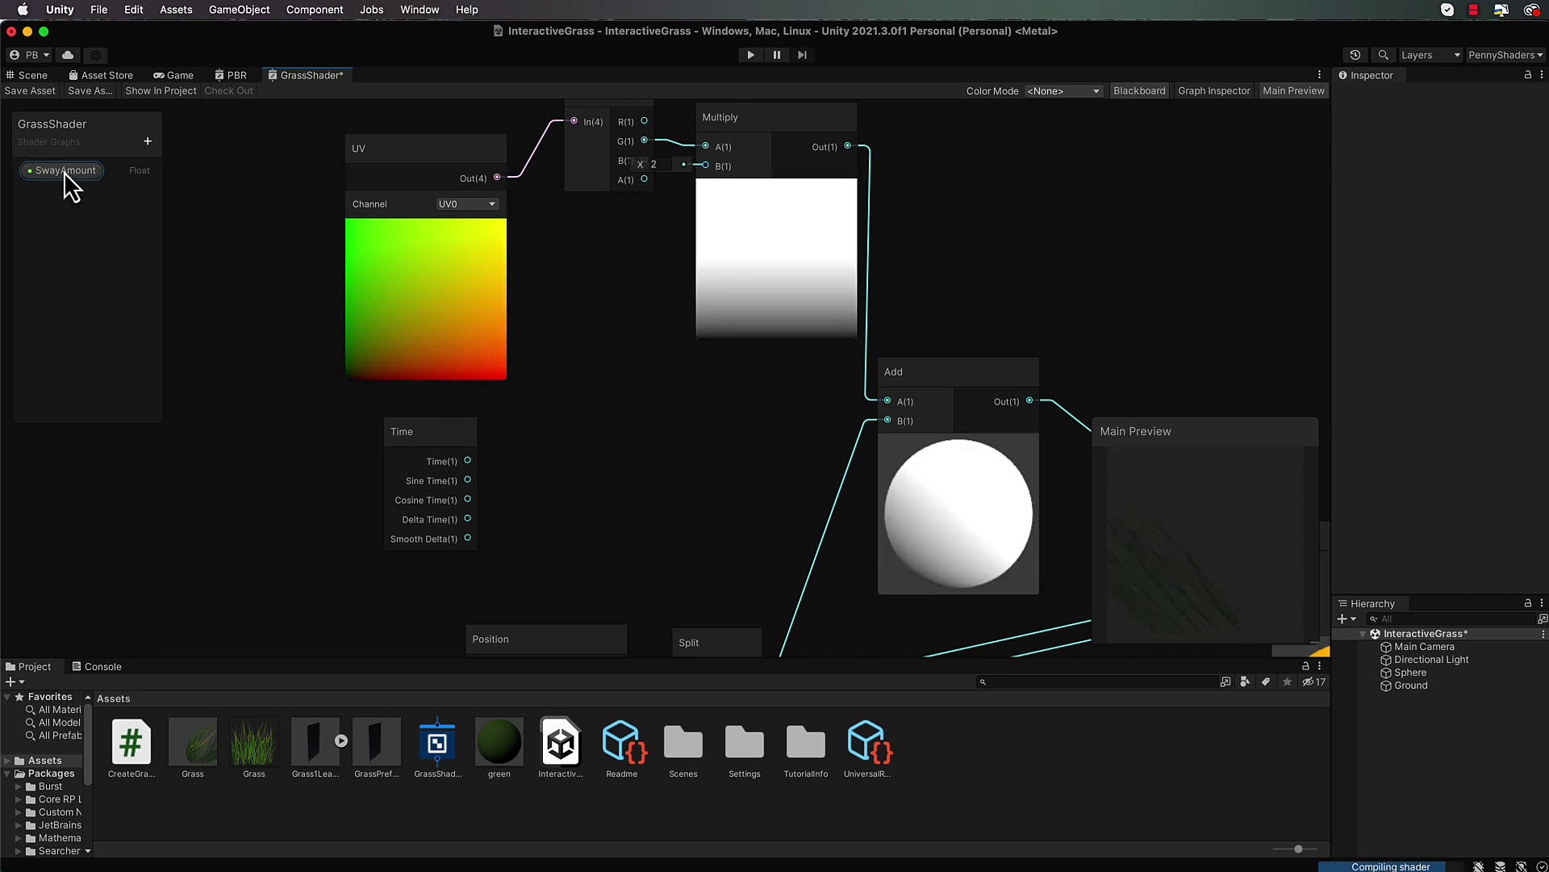
{"action": "left_click_drag", "start_coordinate": [568, 500], "coordinate": [587, 516]}
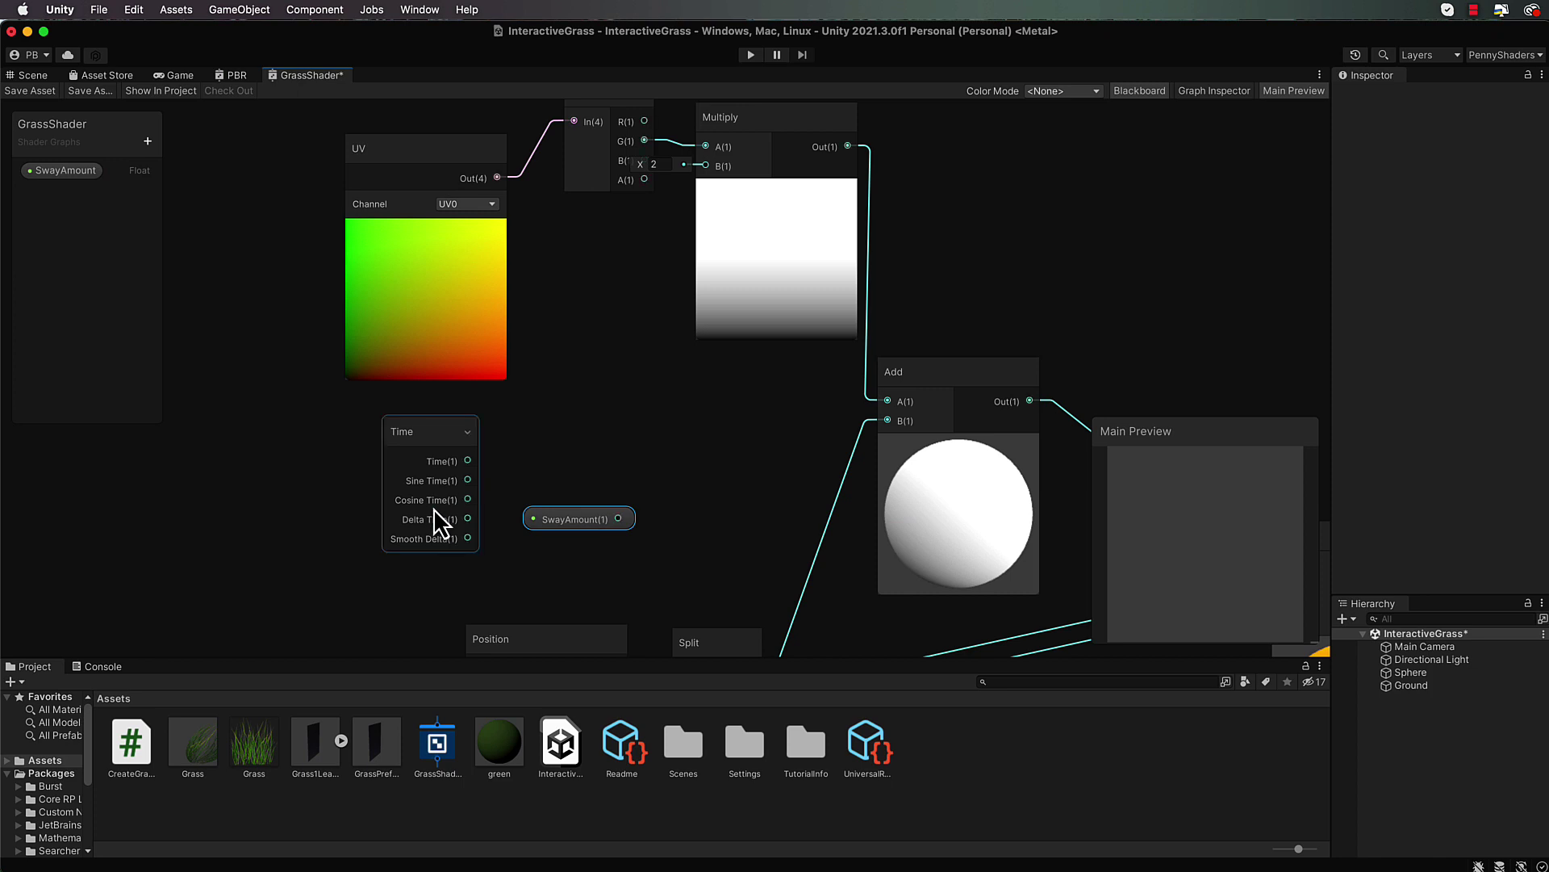
Step: Multiply Cosine Time by SwayAmount in a new Multiply node and connect its output to the UV Multiply node's B input
{"action": "left_click_drag", "start_coordinate": [468, 500], "coordinate": [539, 450]}
{"action": "type", "text": "Mu"}
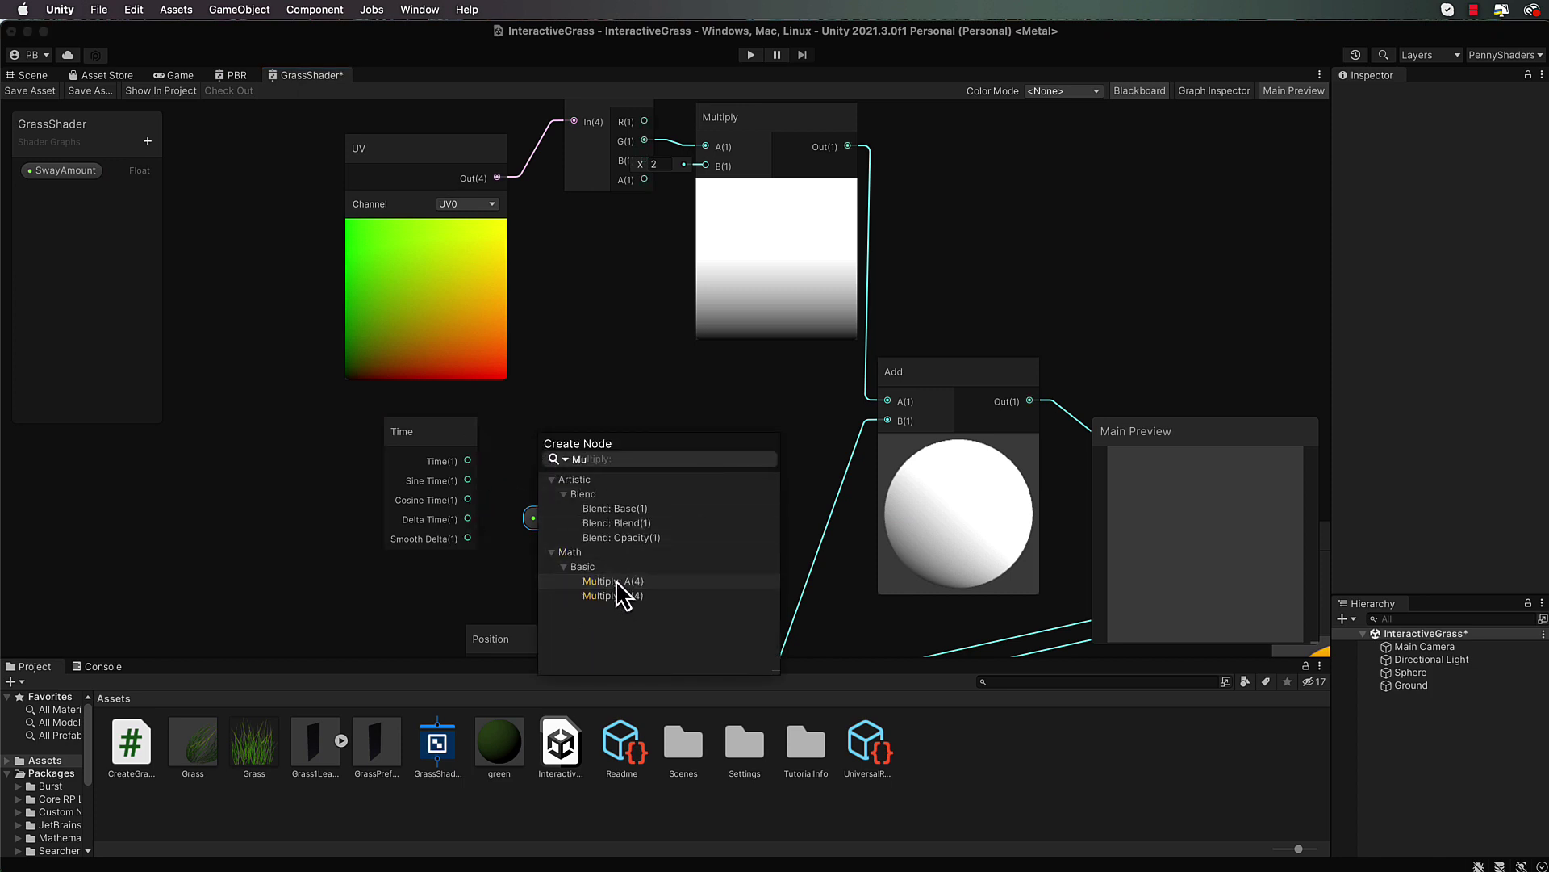
{"action": "left_click", "coordinate": [616, 580]}
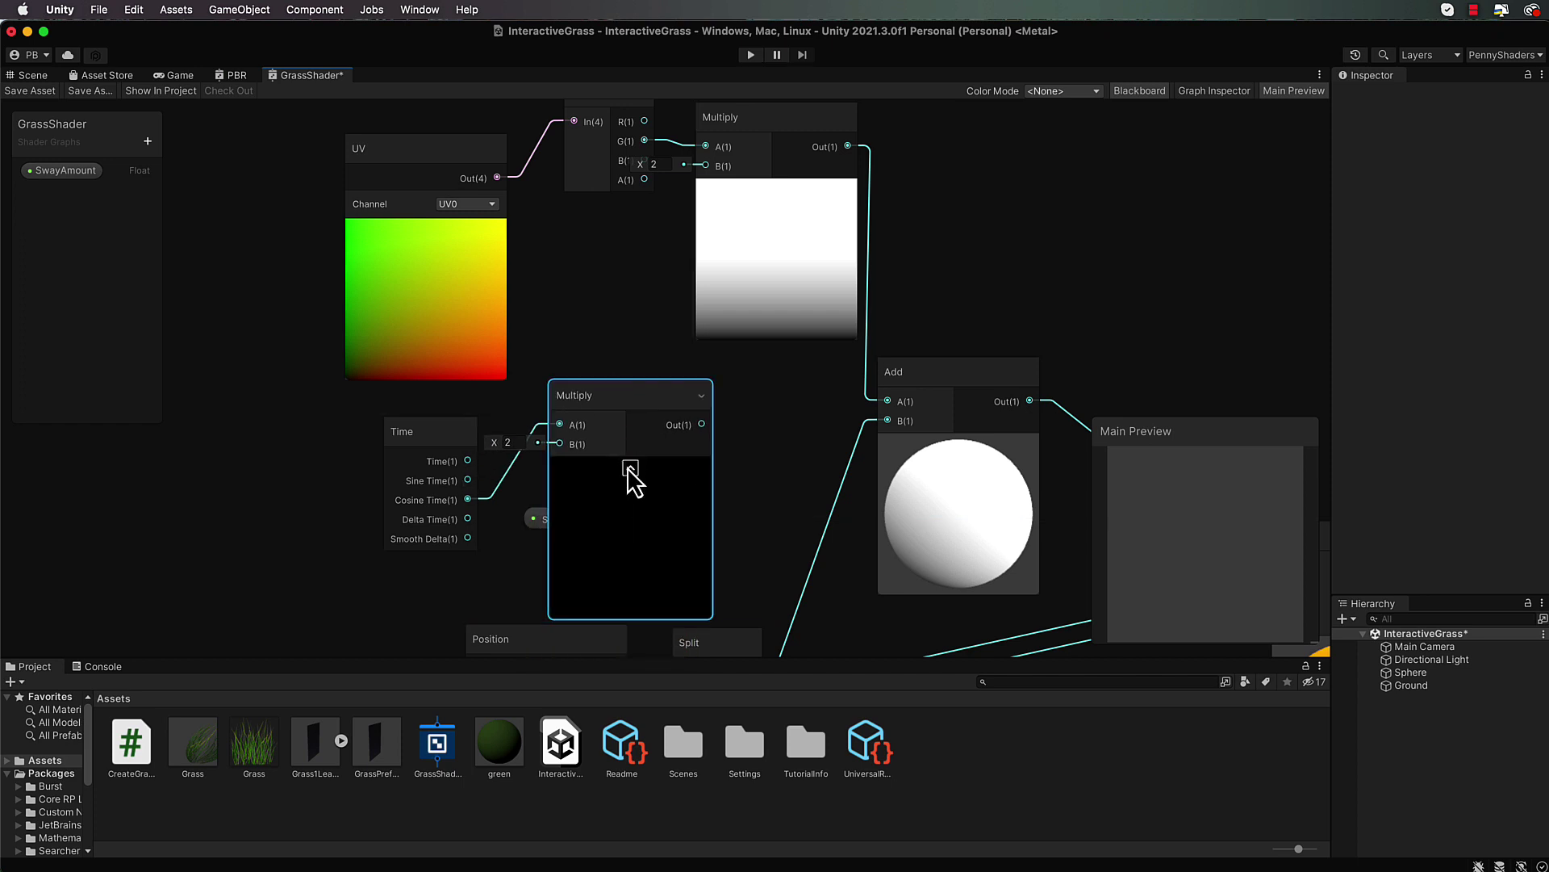
{"action": "left_click", "coordinate": [631, 469]}
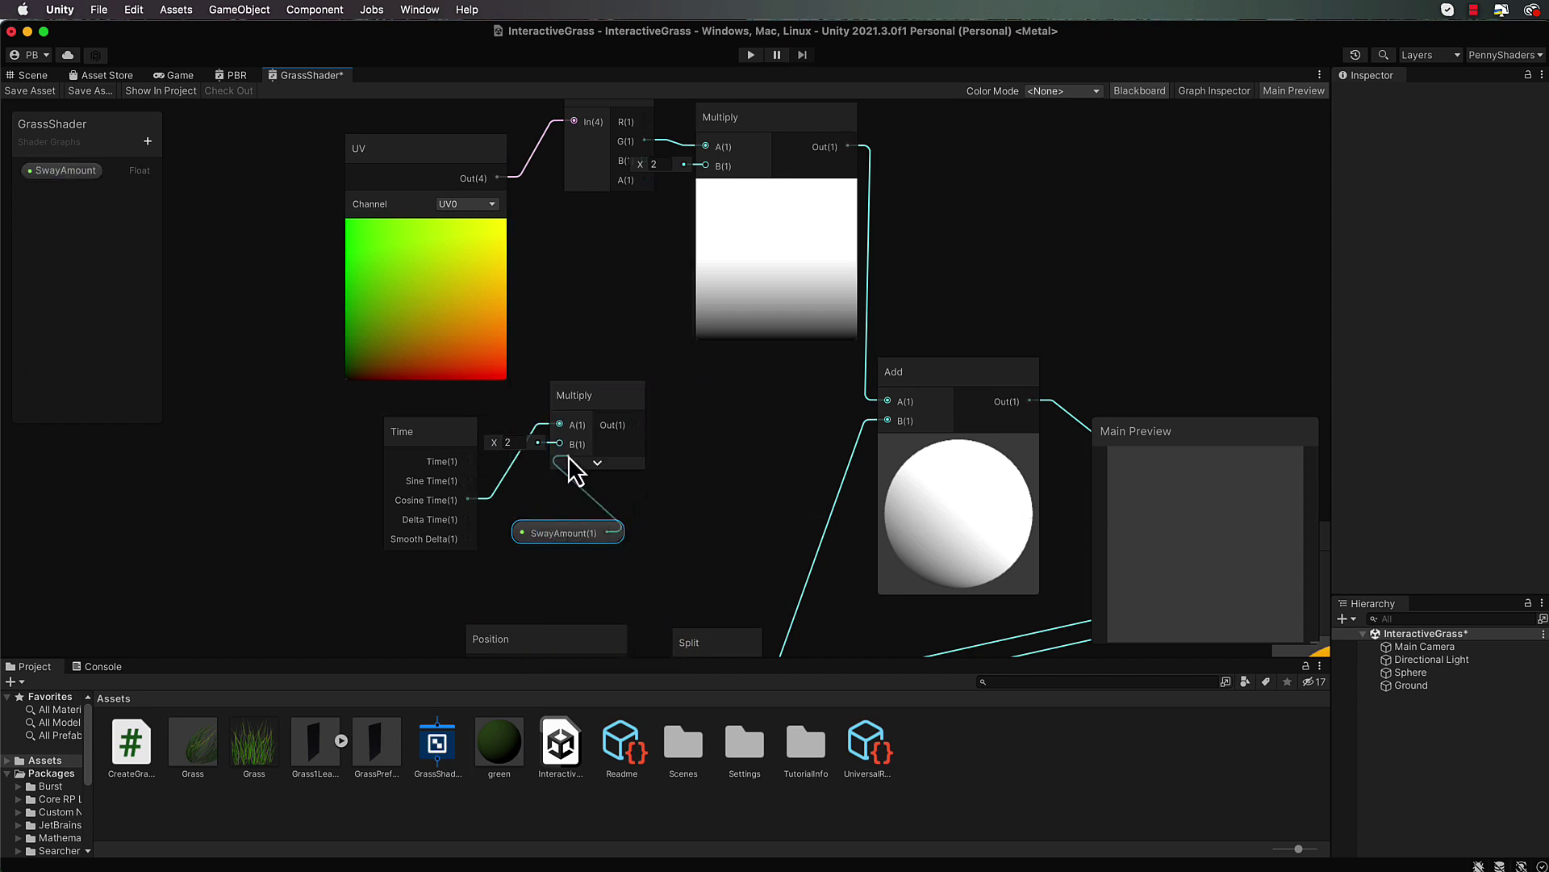
{"action": "left_click_drag", "start_coordinate": [636, 424], "coordinate": [704, 229]}
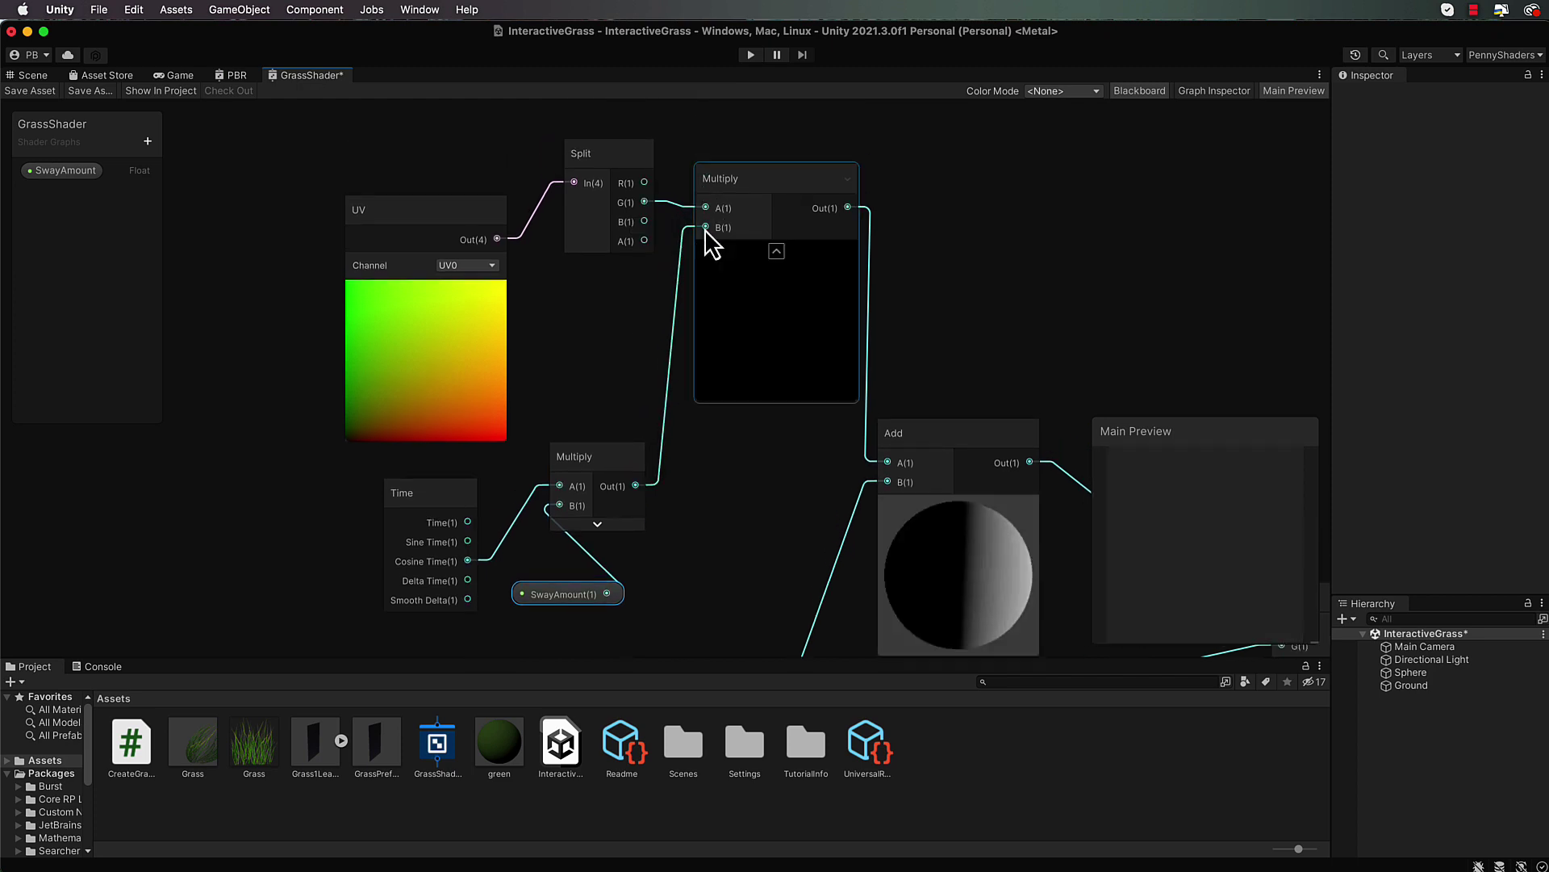
Step: Move the Time and SwayAmount nodes clear of the new Multiply node's left side and save the GrassShader asset
{"action": "left_click_drag", "start_coordinate": [442, 495], "coordinate": [365, 485]}
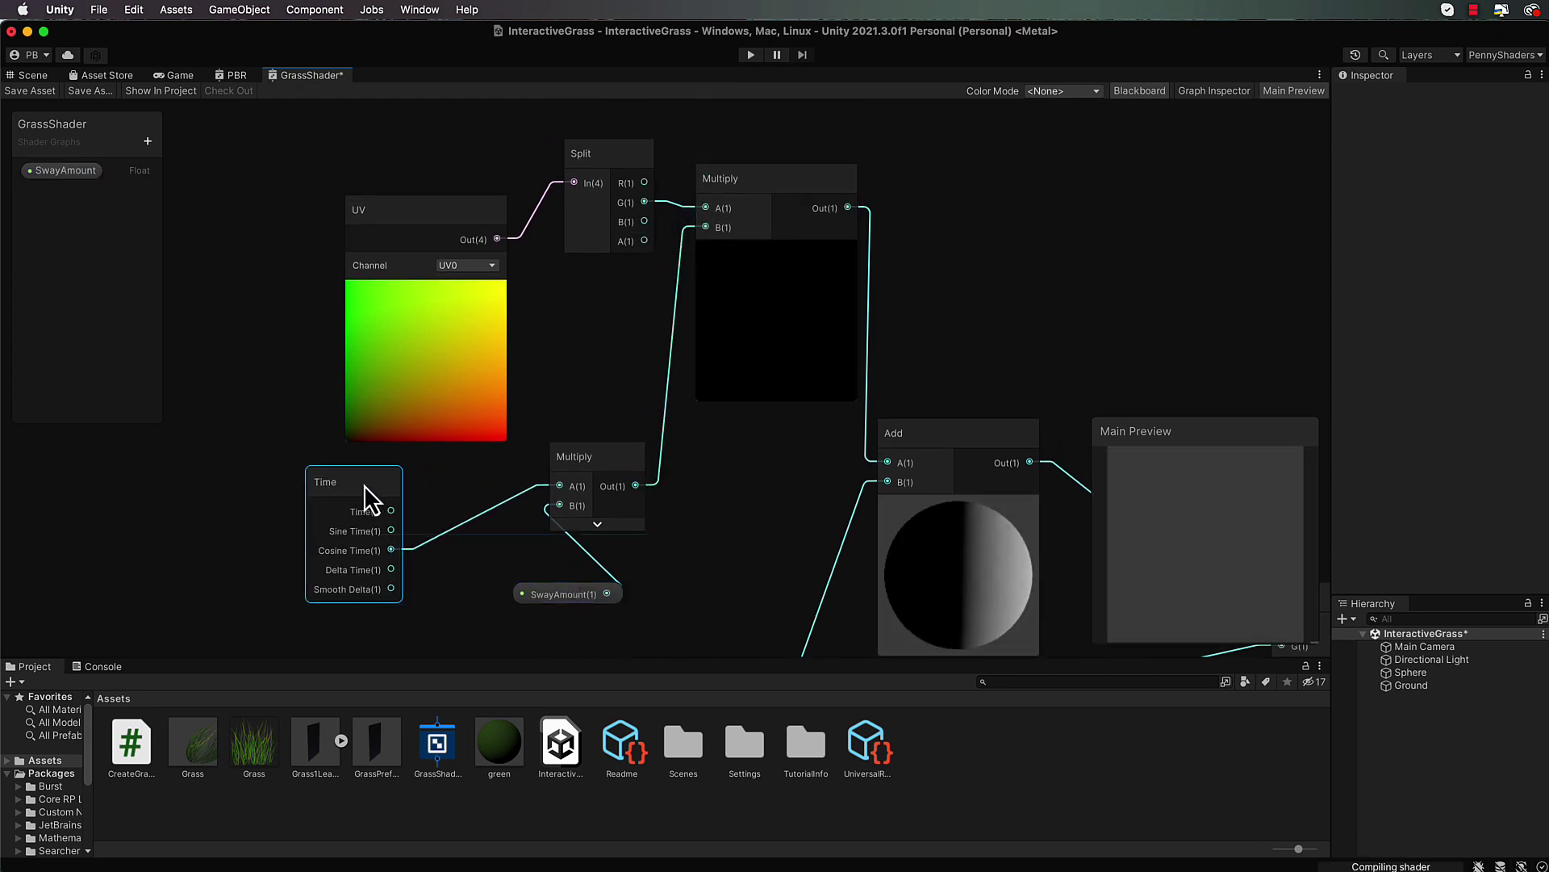
{"action": "left_click_drag", "start_coordinate": [540, 593], "coordinate": [472, 555]}
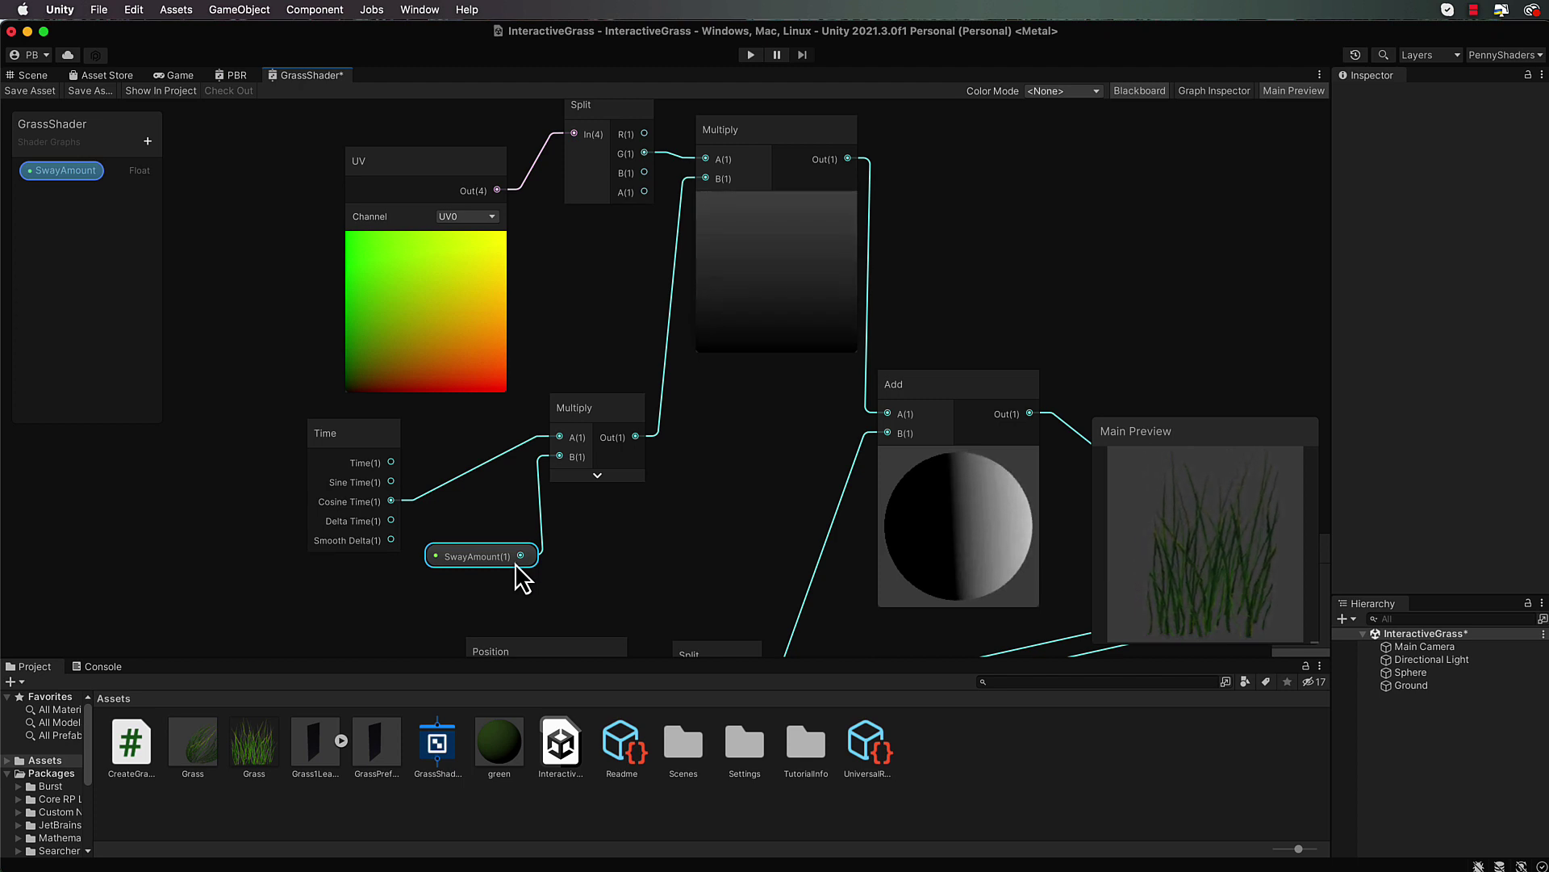
{"action": "left_click", "coordinate": [289, 174]}
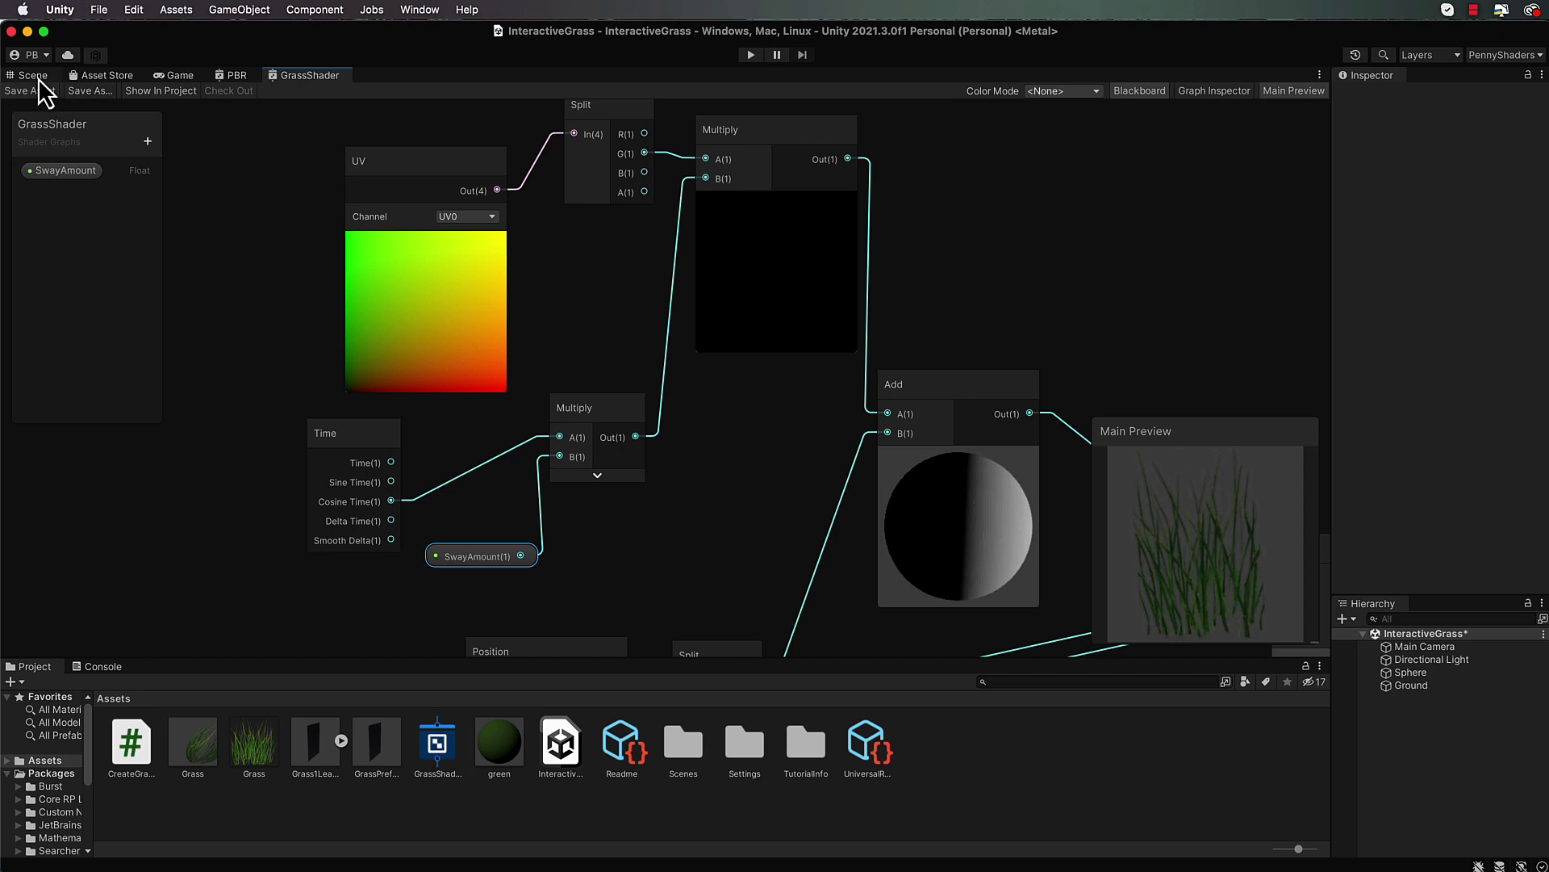
Step: Run the scene and inspect the swaying grass up close in the Scene view
{"action": "left_click", "coordinate": [37, 77]}
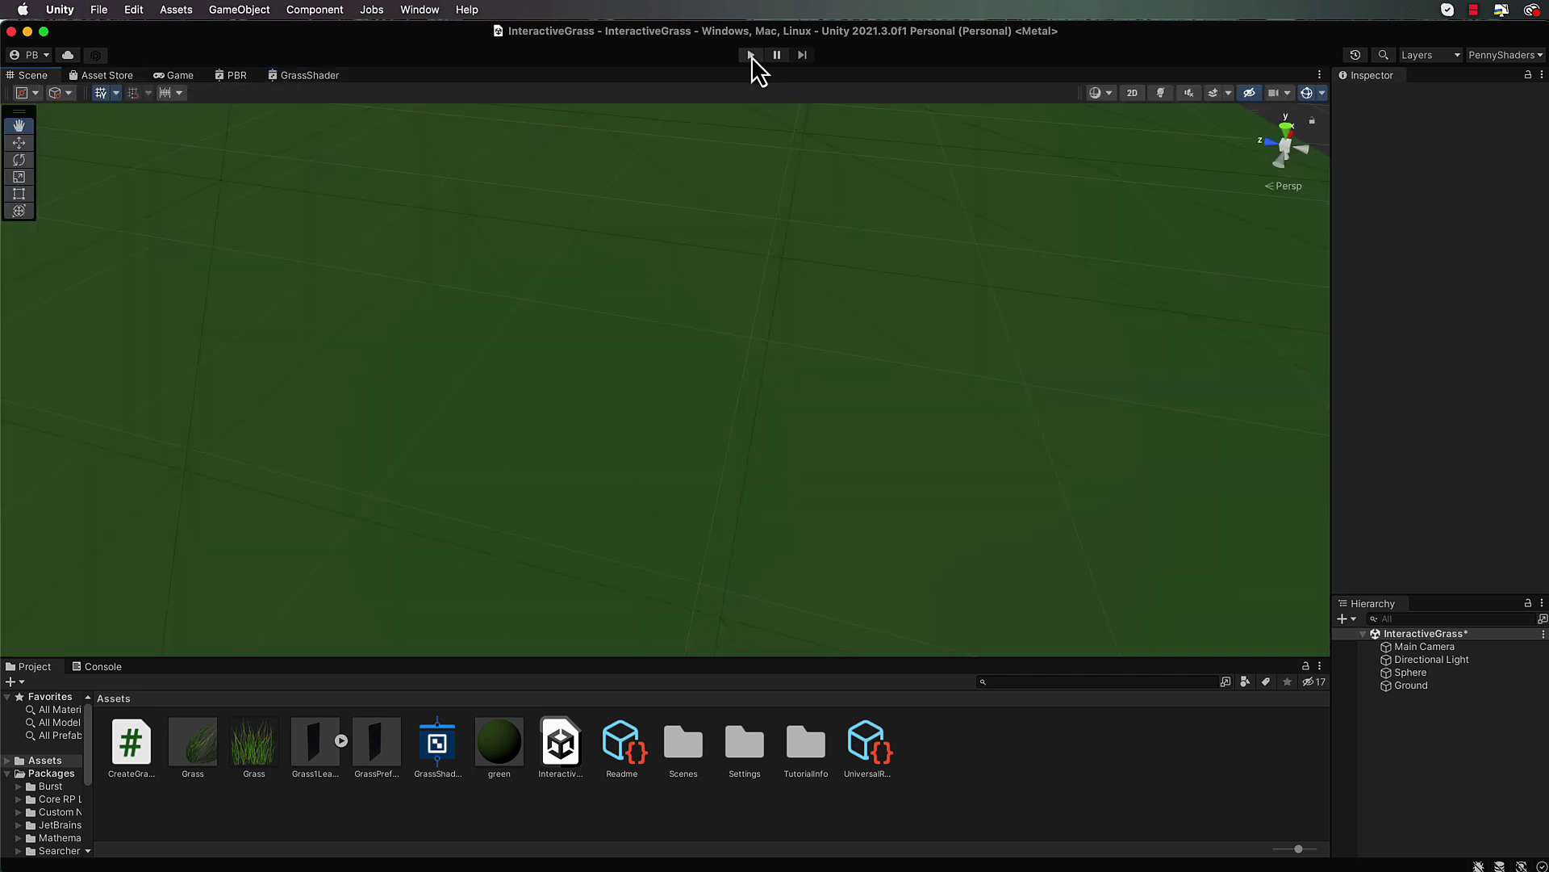
{"action": "left_click", "coordinate": [751, 55]}
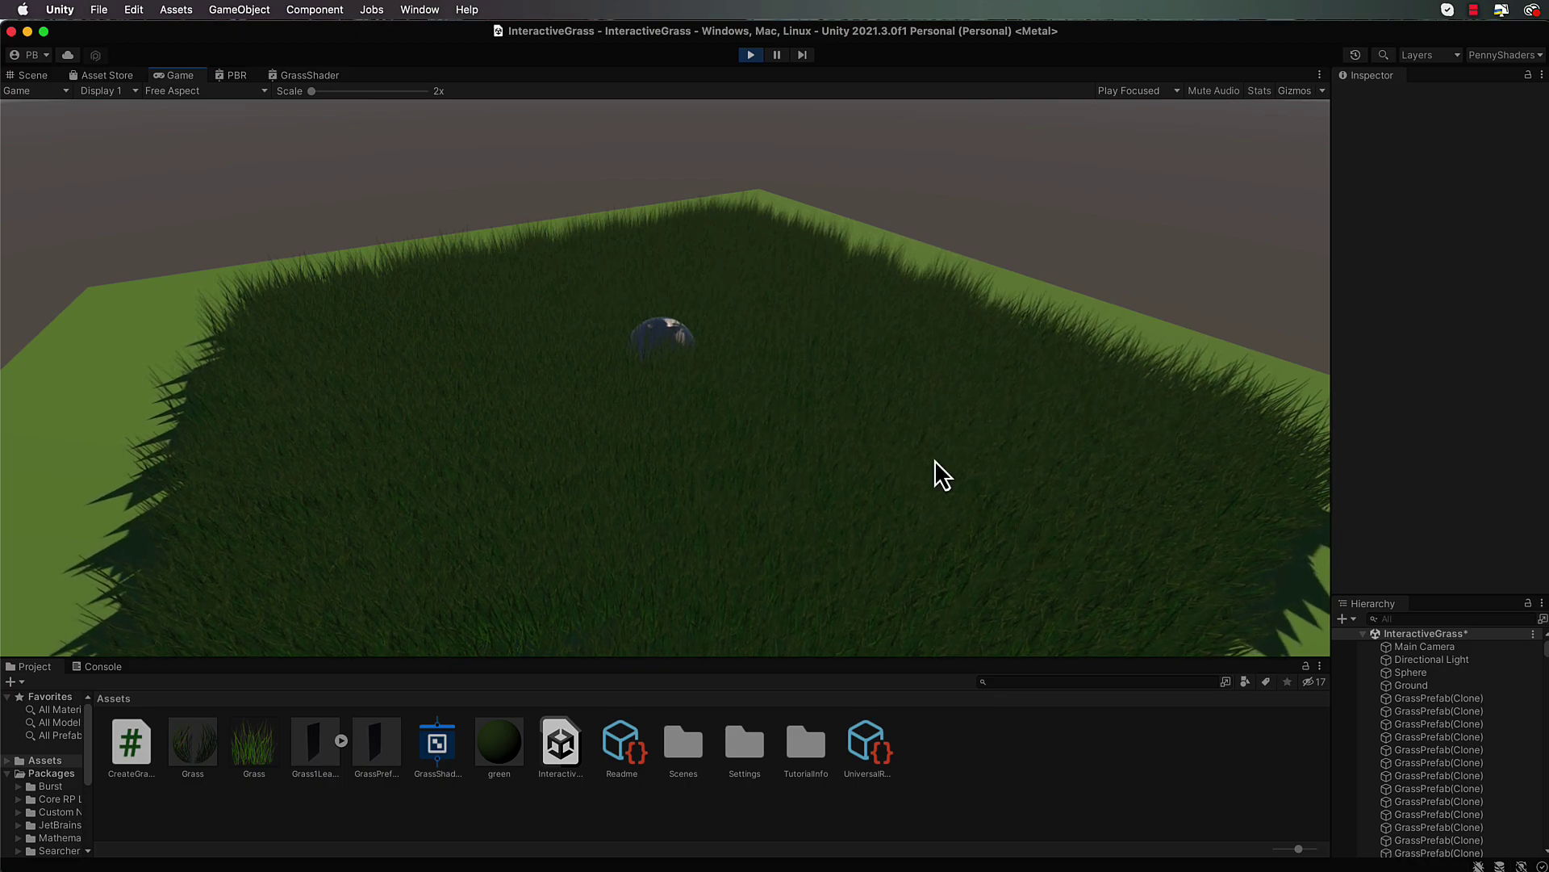
{"action": "left_click", "coordinate": [31, 75]}
{"action": "left_click_drag", "start_coordinate": [620, 360], "coordinate": [533, 221], "text": "alt"}
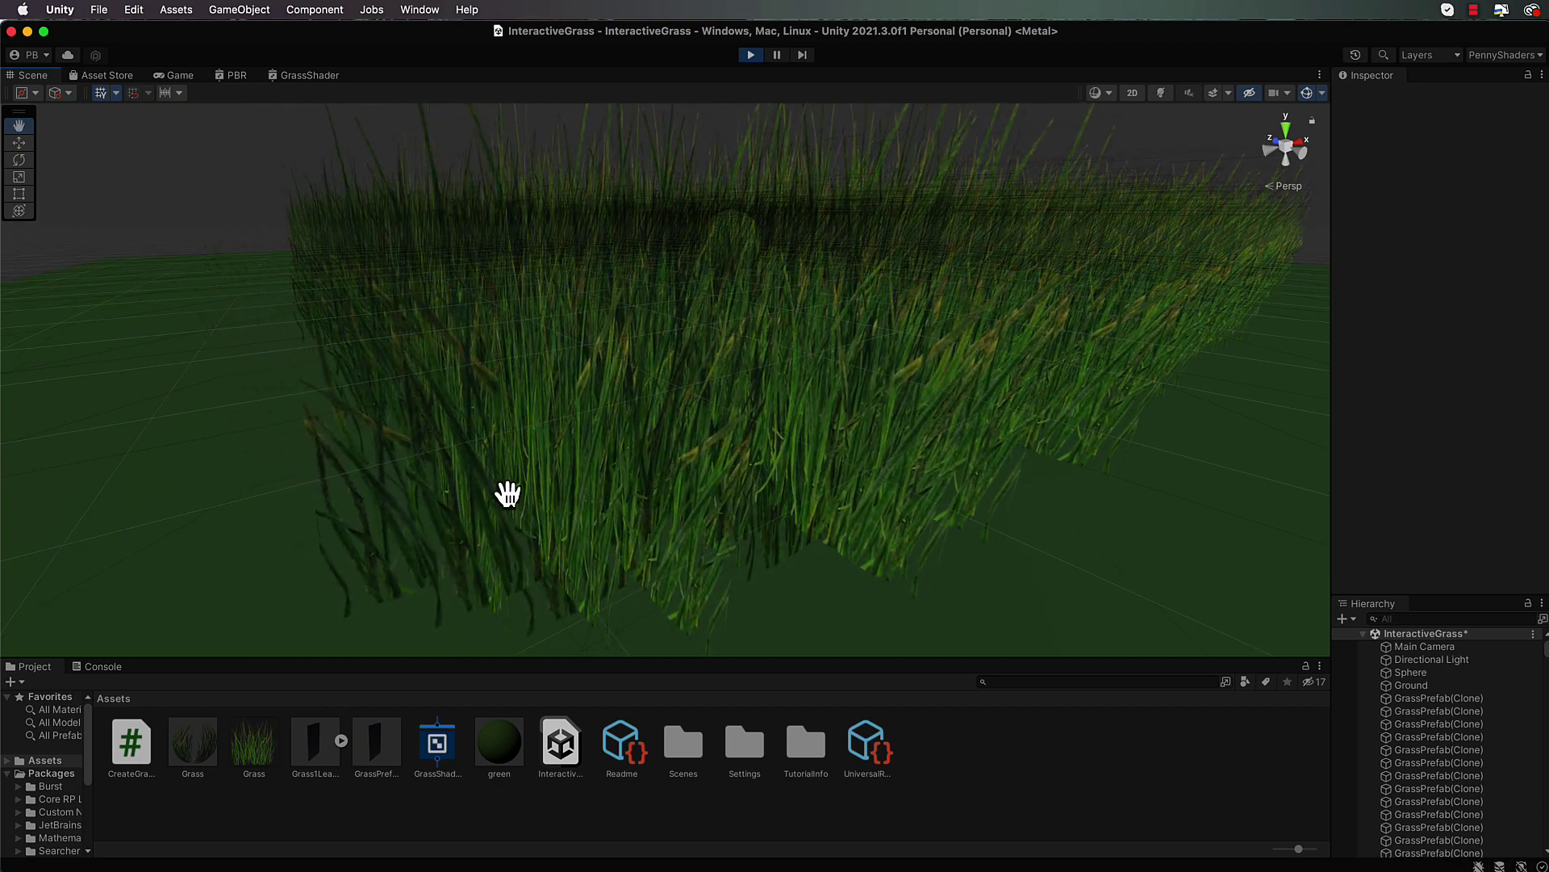
Step: Try different SwayAmount values on the Grass material during playback and set it to 0.68
{"action": "left_click", "coordinate": [196, 749]}
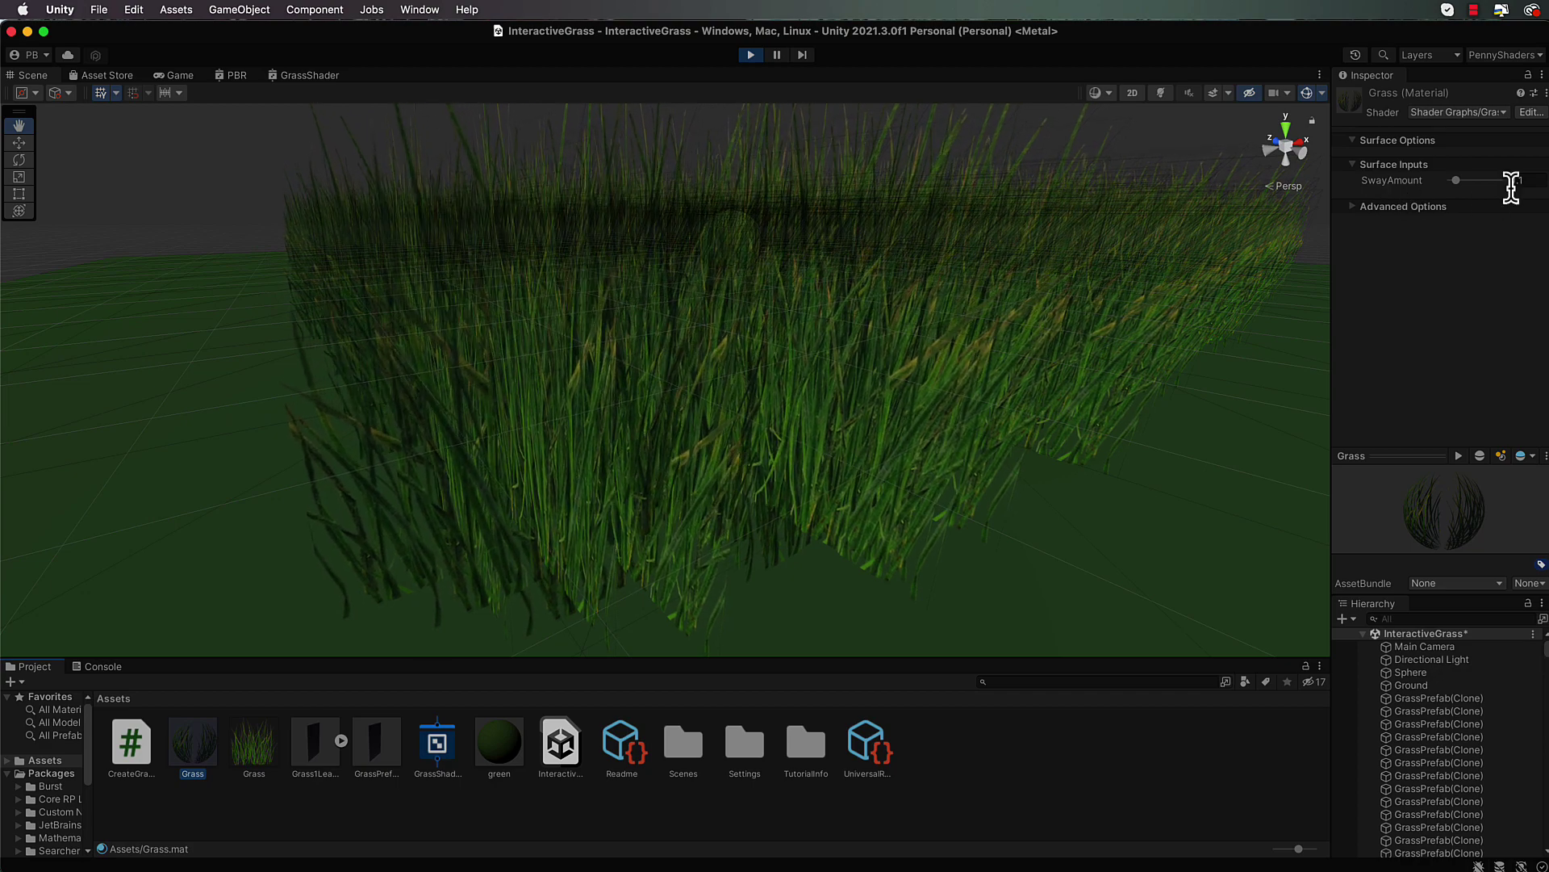
{"action": "left_click", "coordinate": [1456, 181]}
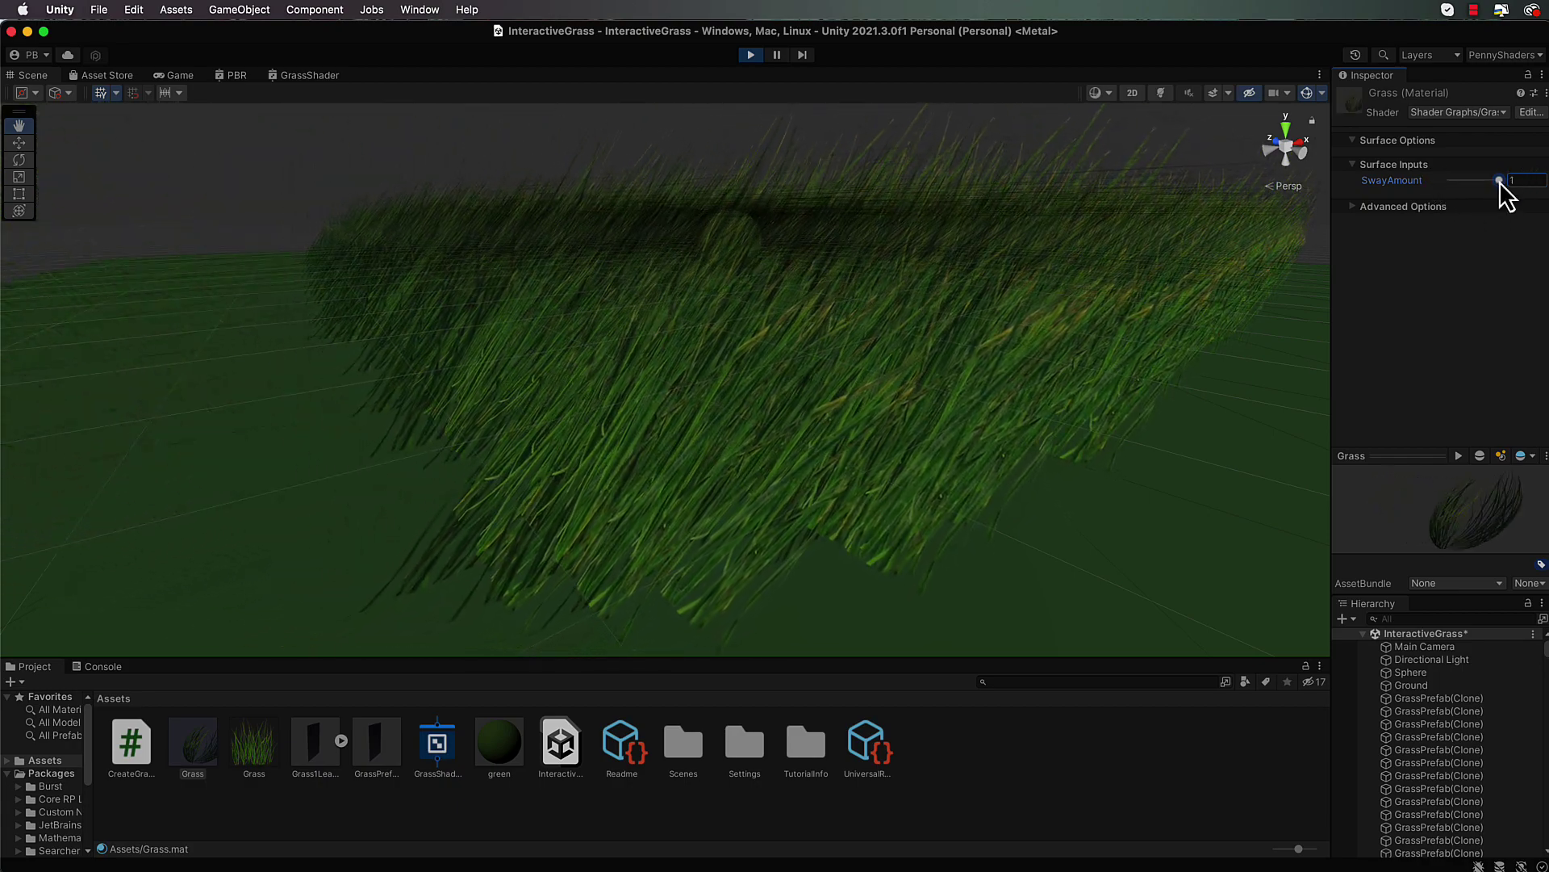
{"action": "left_click", "coordinate": [1466, 180]}
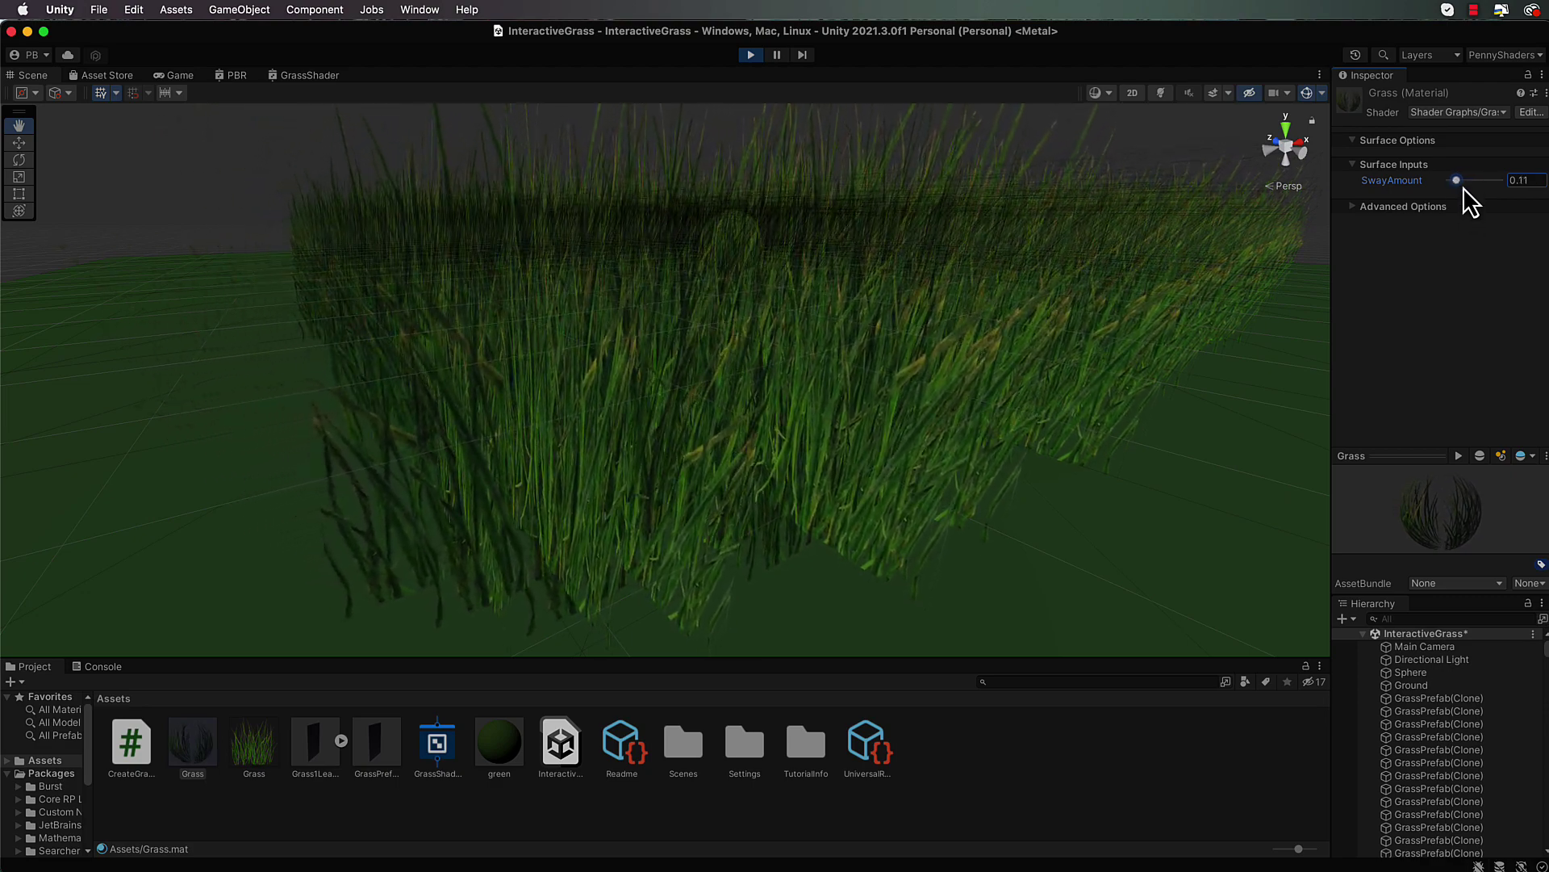
{"action": "left_click_drag", "start_coordinate": [1474, 181], "coordinate": [1486, 181]}
{"action": "left_click_drag", "start_coordinate": [1473, 181], "coordinate": [1485, 184]}
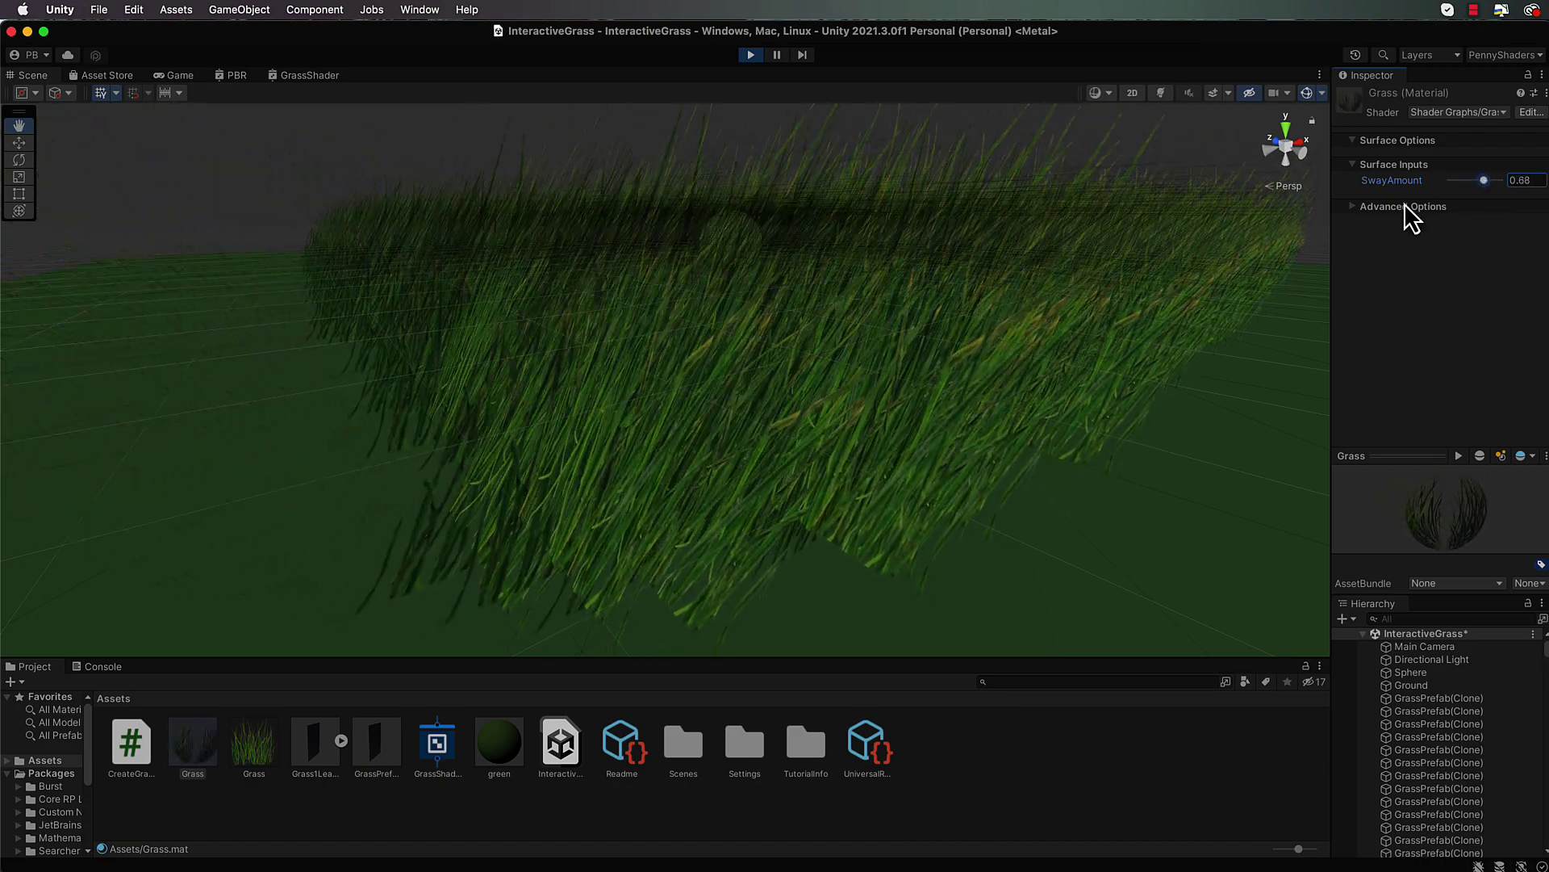
Step: Examine the swaying grass field from other angles in the Scene view, and stop playback
{"action": "left_click_drag", "start_coordinate": [924, 240], "coordinate": [855, 66], "text": "alt"}
{"action": "scroll", "coordinate": [917, 218], "scroll_direction": "up", "scroll_amount": 5}
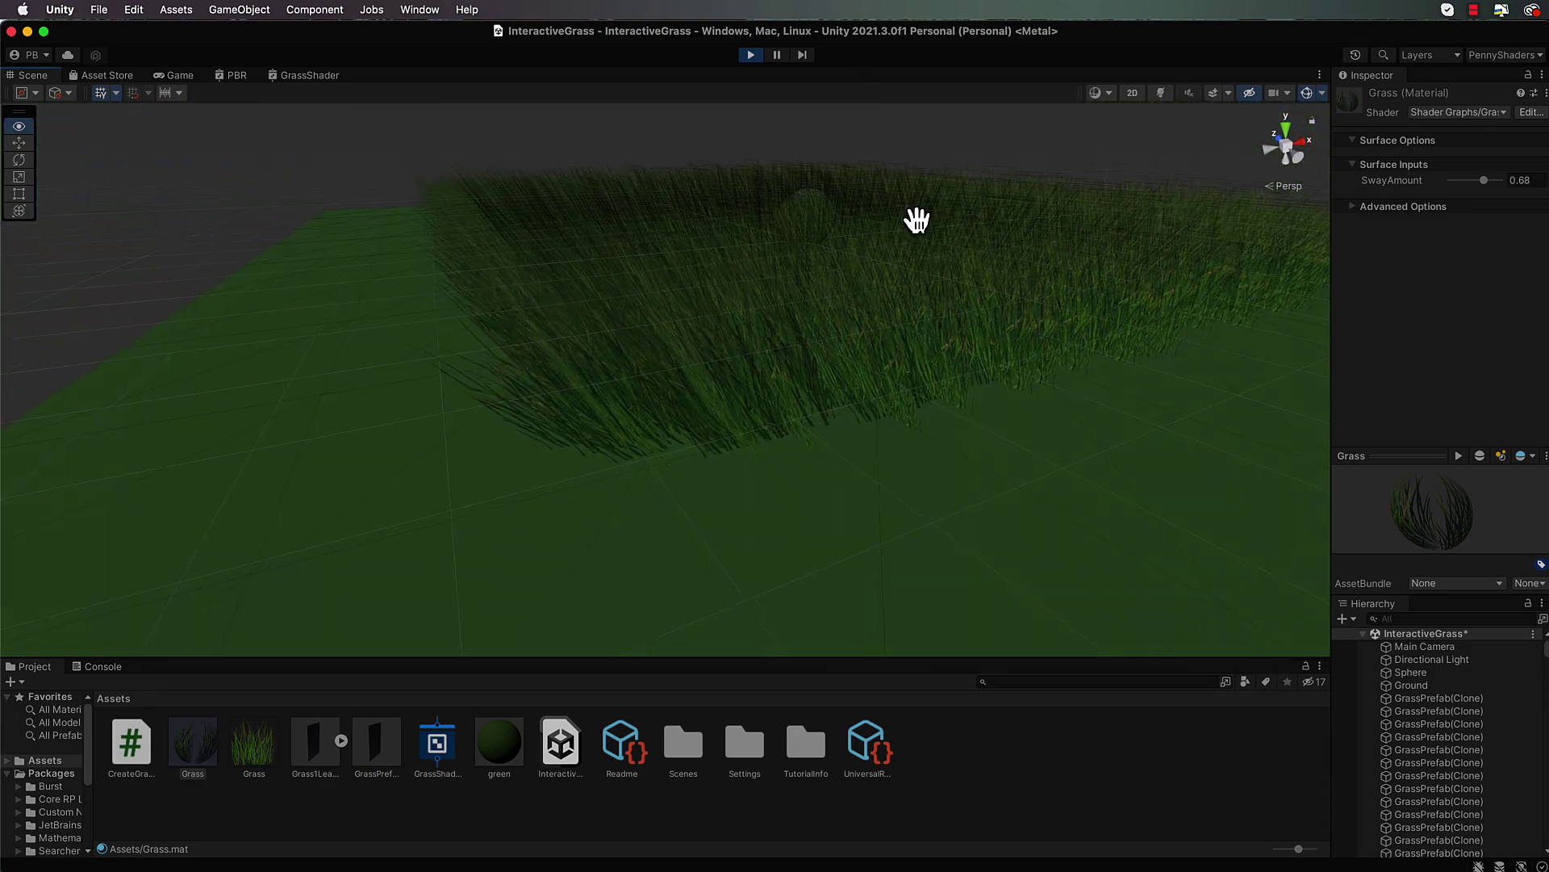
{"action": "left_click_drag", "start_coordinate": [917, 218], "coordinate": [924, 173], "text": "alt"}
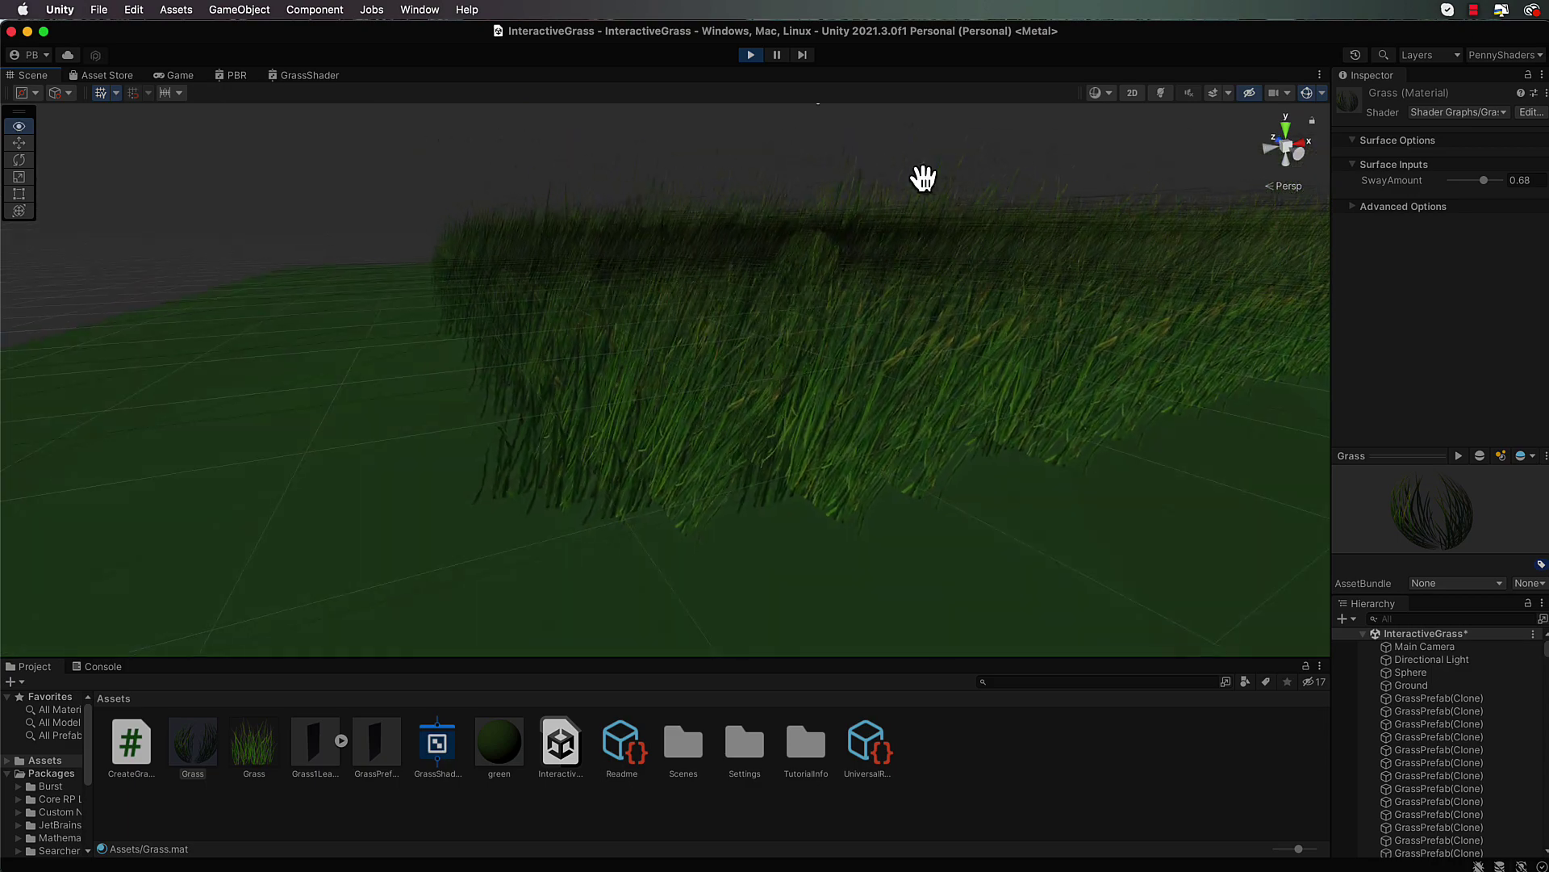
{"action": "left_click", "coordinate": [752, 55]}
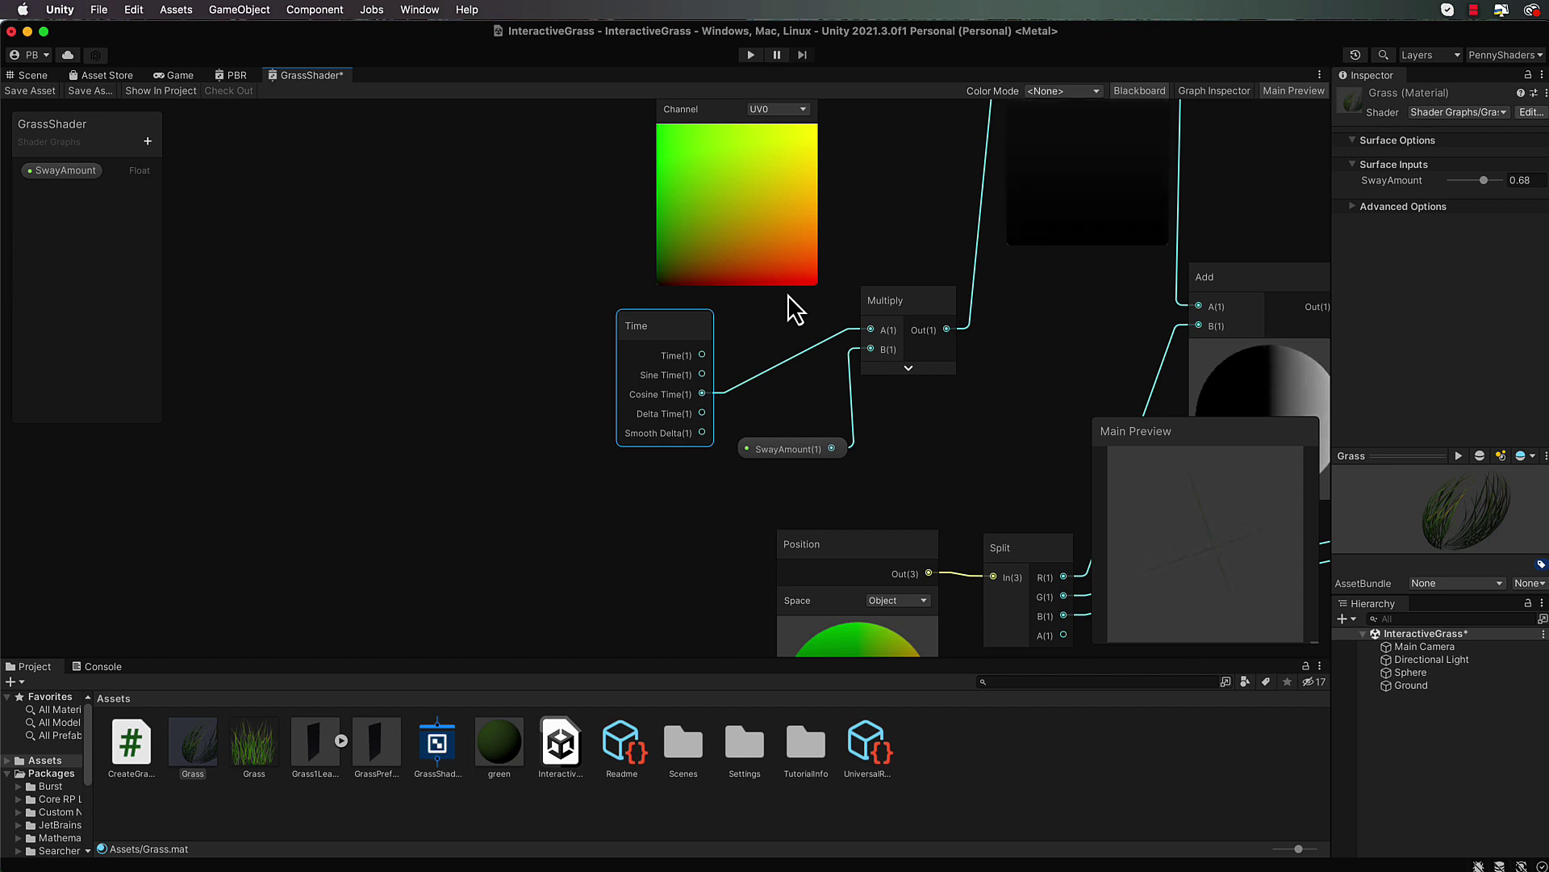
Step: In the GrassShader graph, move the Time, SwayAmount and connected Multiply nodes together farther left to make room for more nodes
{"action": "middle_click_drag", "start_coordinate": [933, 221], "coordinate": [781, 340]}
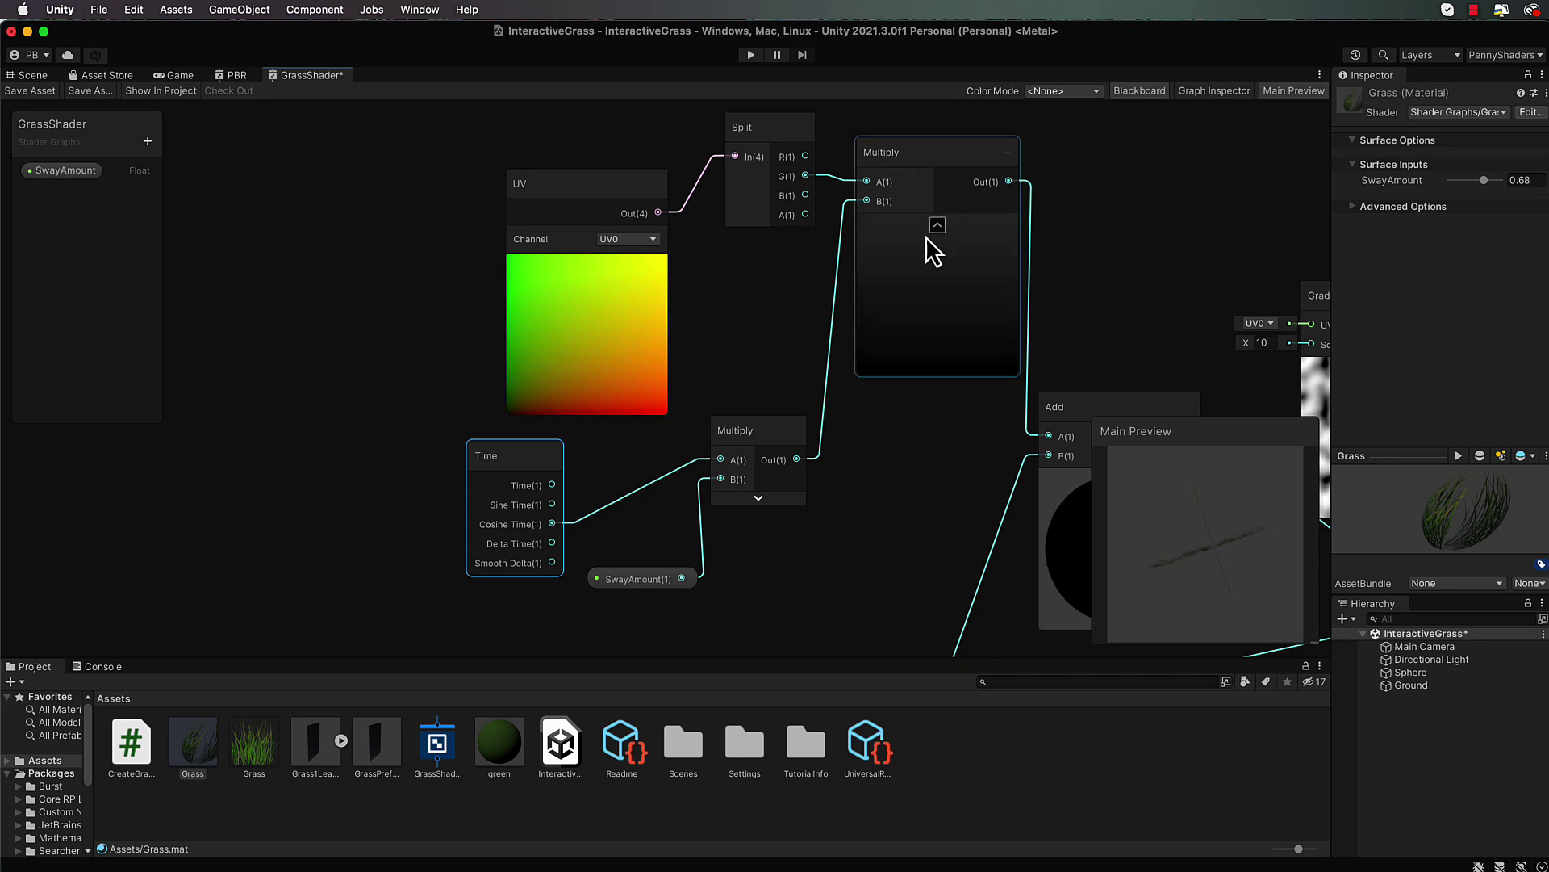
{"action": "middle_click_drag", "start_coordinate": [857, 477], "coordinate": [1004, 327]}
{"action": "left_click_drag", "start_coordinate": [492, 468], "coordinate": [482, 342]}
{"action": "middle_click_drag", "start_coordinate": [618, 434], "coordinate": [739, 321]}
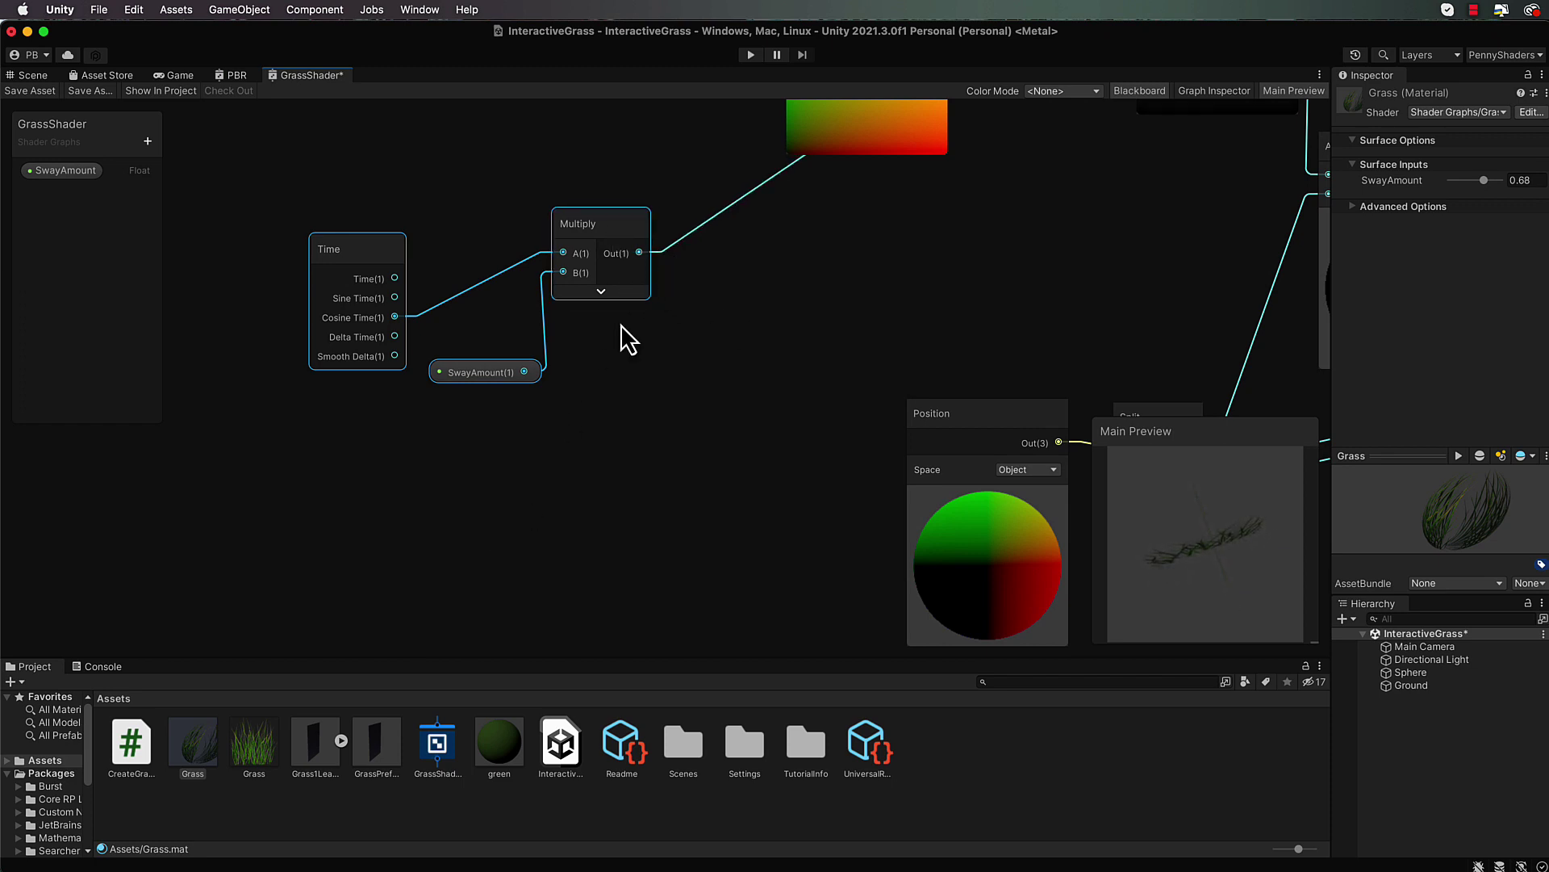
Step: Create a Gradient Noise node and place it below the Time and SwayAmount nodes
{"action": "right_click", "coordinate": [429, 475]}
{"action": "left_click", "coordinate": [520, 458]}
{"action": "right_click", "coordinate": [441, 487]}
{"action": "left_click", "coordinate": [470, 500]}
{"action": "type", "text": "gra"}
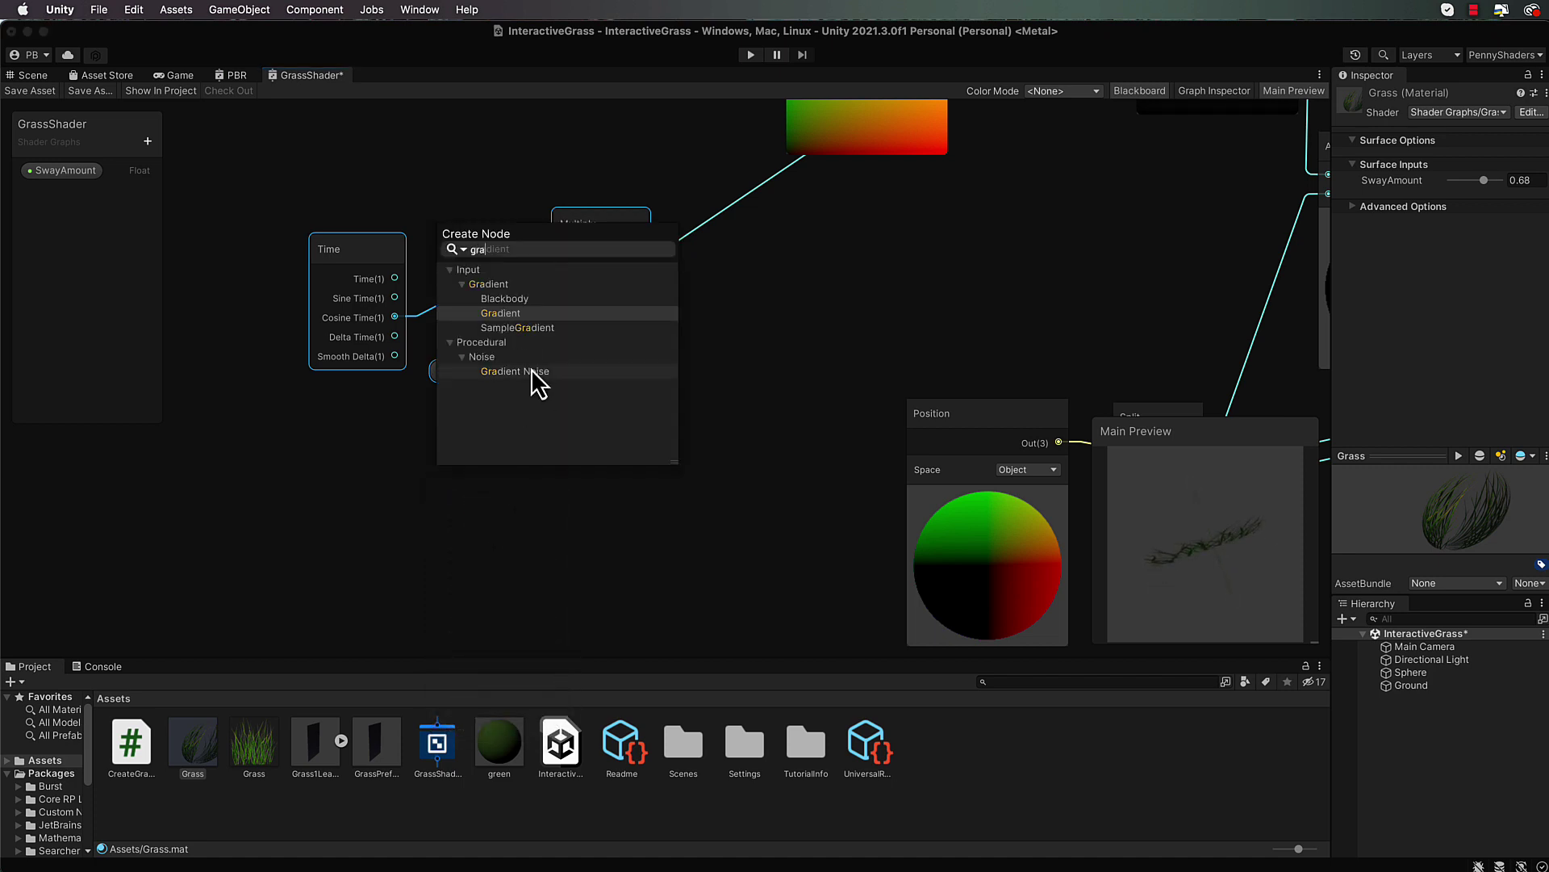
{"action": "left_click", "coordinate": [530, 372]}
{"action": "left_click", "coordinate": [516, 507]}
{"action": "left_click_drag", "start_coordinate": [517, 507], "coordinate": [463, 453]}
{"action": "middle_click_drag", "start_coordinate": [578, 552], "coordinate": [610, 502]}
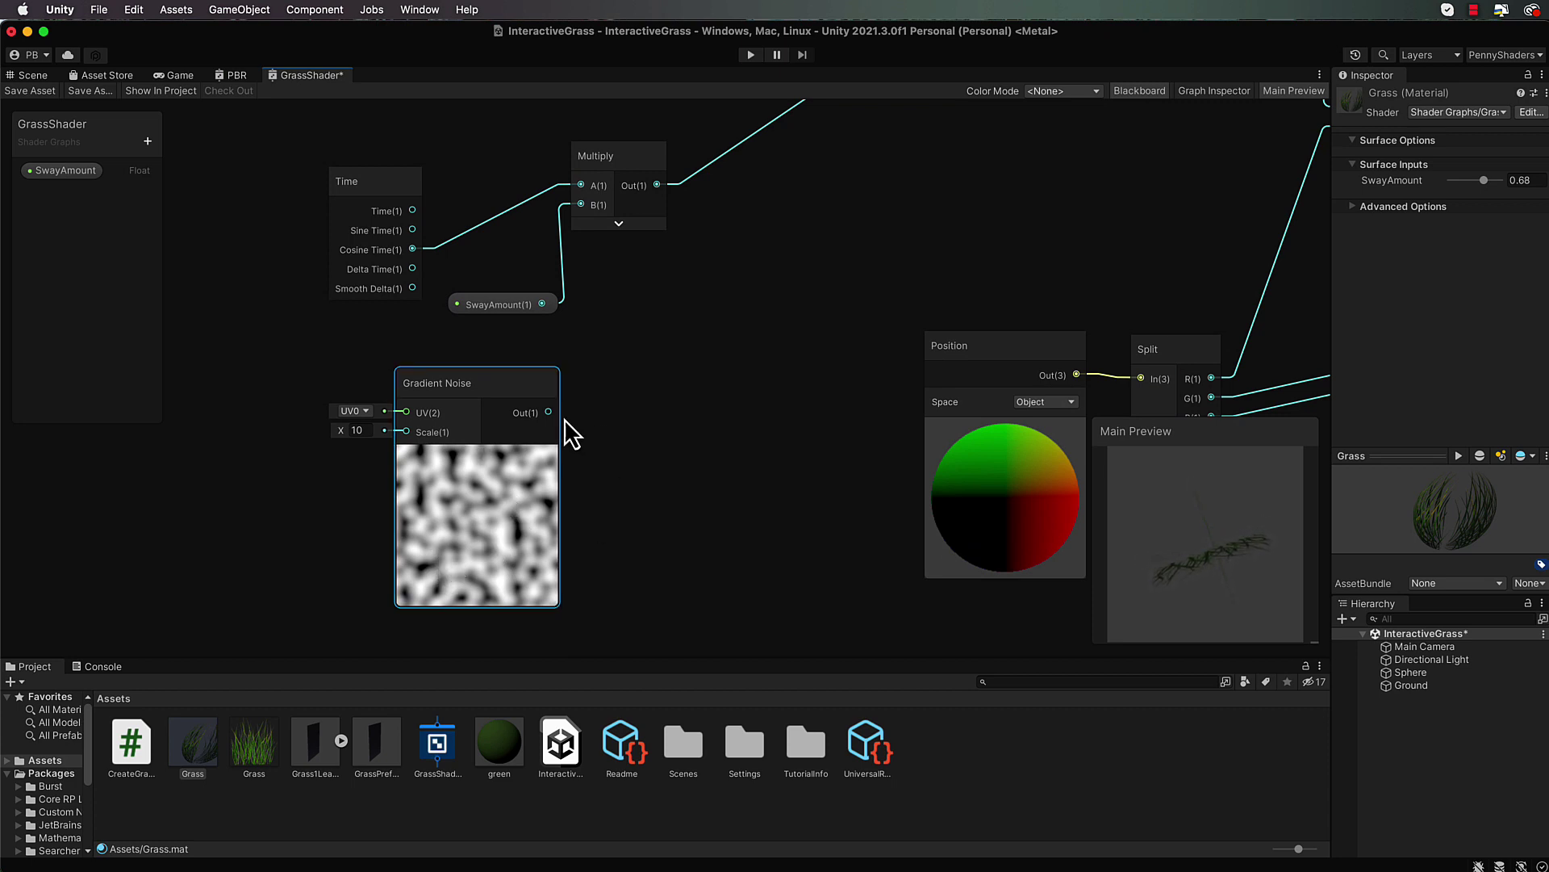
Step: Create an Add node with the Gradient Noise output in B and the SwayAmount Multiply output in A
{"action": "key", "text": "space"}
{"action": "type", "text": "Add"}
{"action": "left_click", "coordinate": [665, 466]}
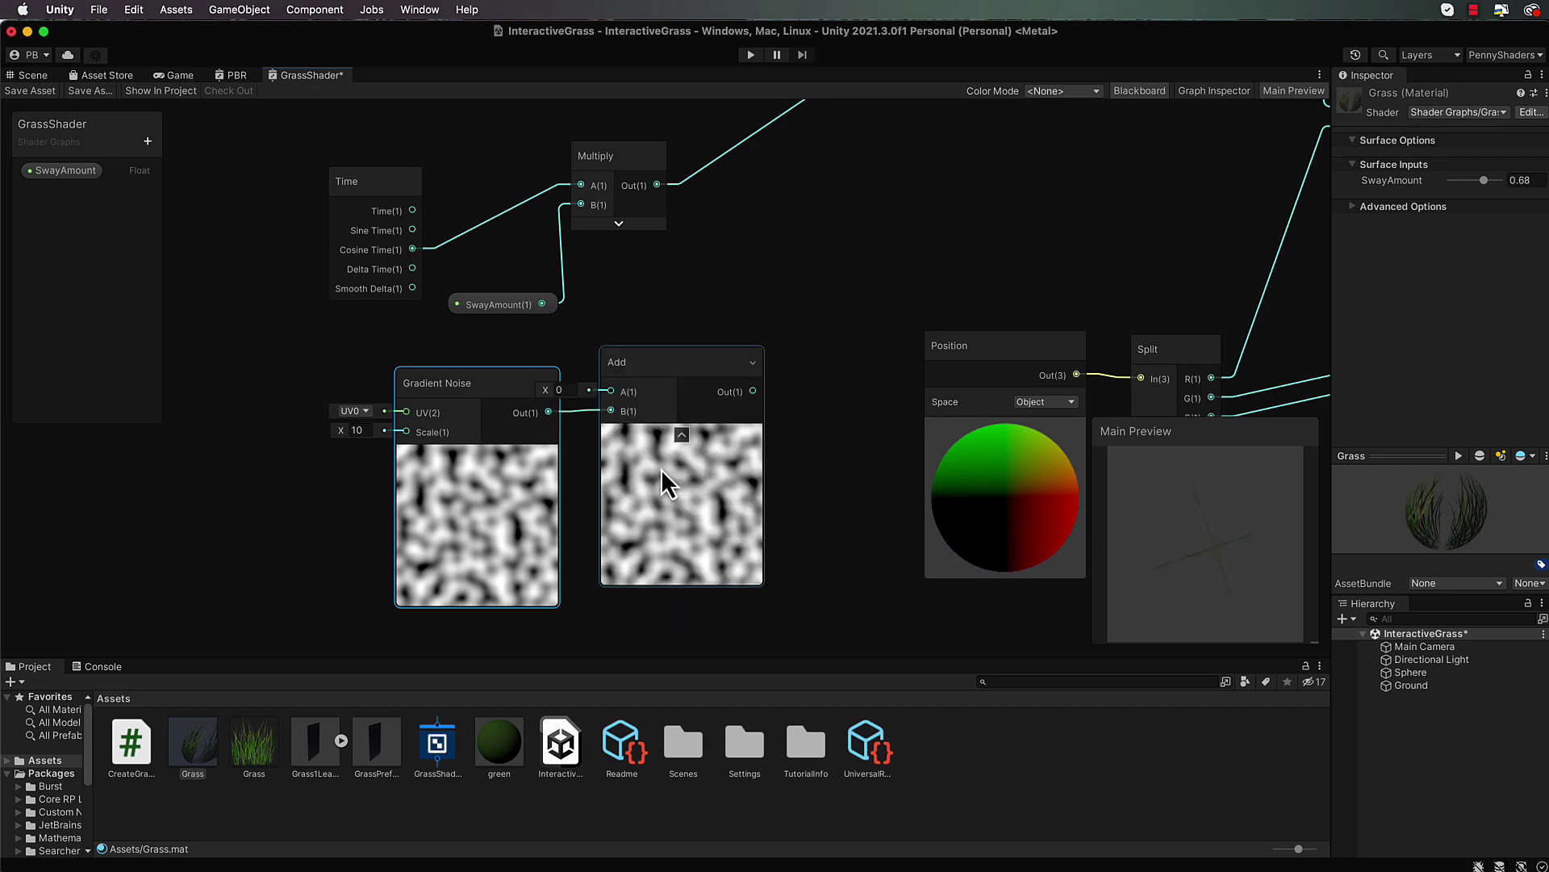
{"action": "left_click_drag", "start_coordinate": [657, 185], "coordinate": [613, 389]}
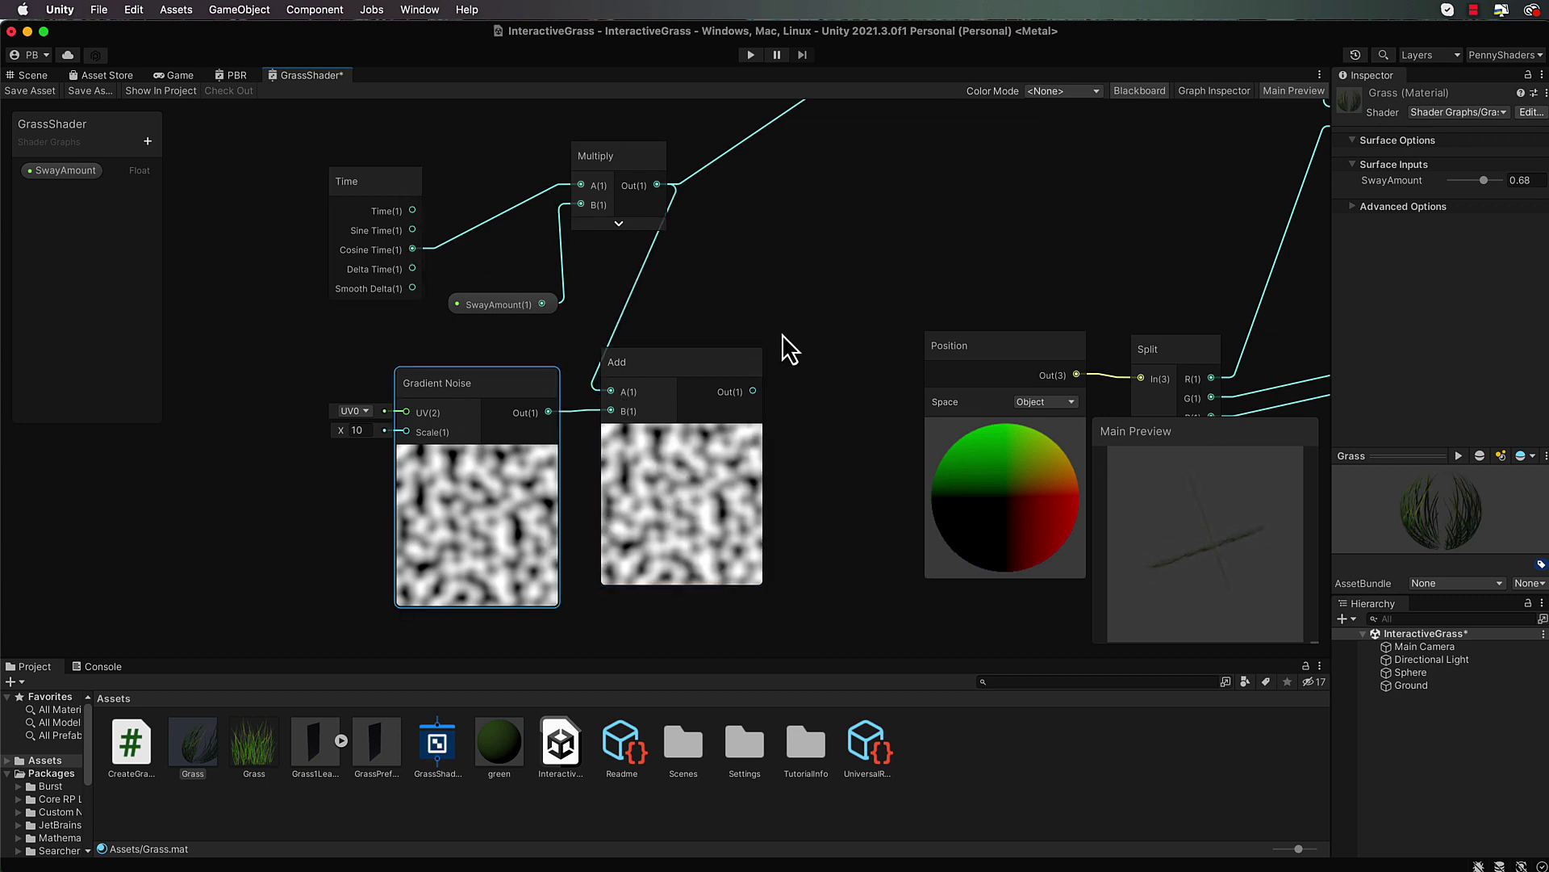
Step: Connect the noise Add node's output to the UV Multiply node's B input, and reposition that Multiply node and the UV node
{"action": "scroll", "coordinate": [674, 339], "scroll_direction": "down", "scroll_amount": 5}
{"action": "middle_click_drag", "start_coordinate": [699, 341], "coordinate": [600, 450]}
{"action": "left_click_drag", "start_coordinate": [749, 279], "coordinate": [724, 358]}
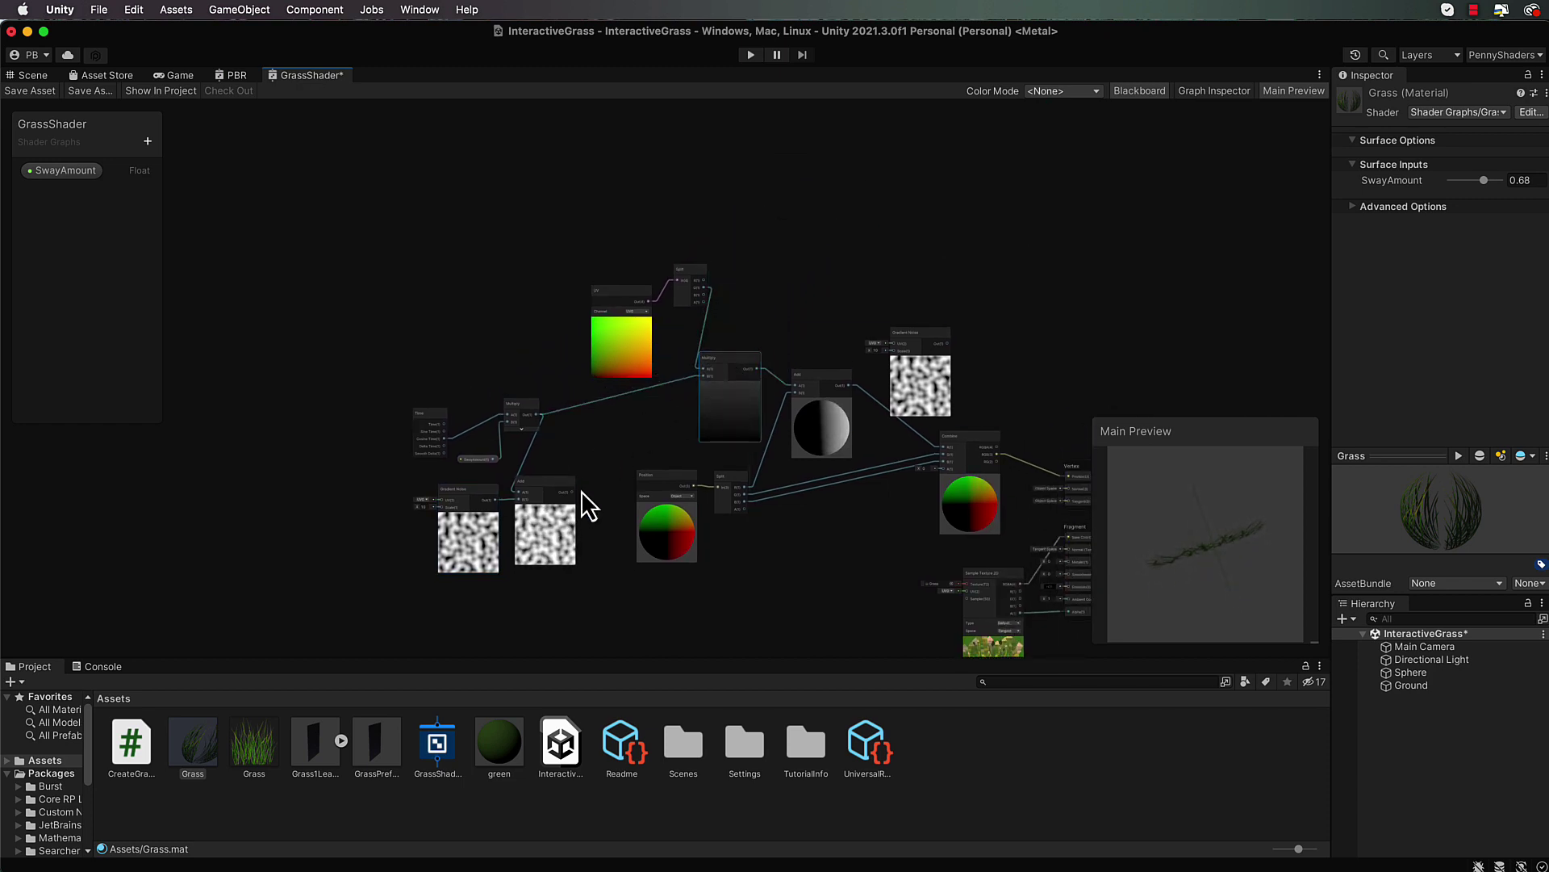
{"action": "left_click_drag", "start_coordinate": [574, 492], "coordinate": [705, 377]}
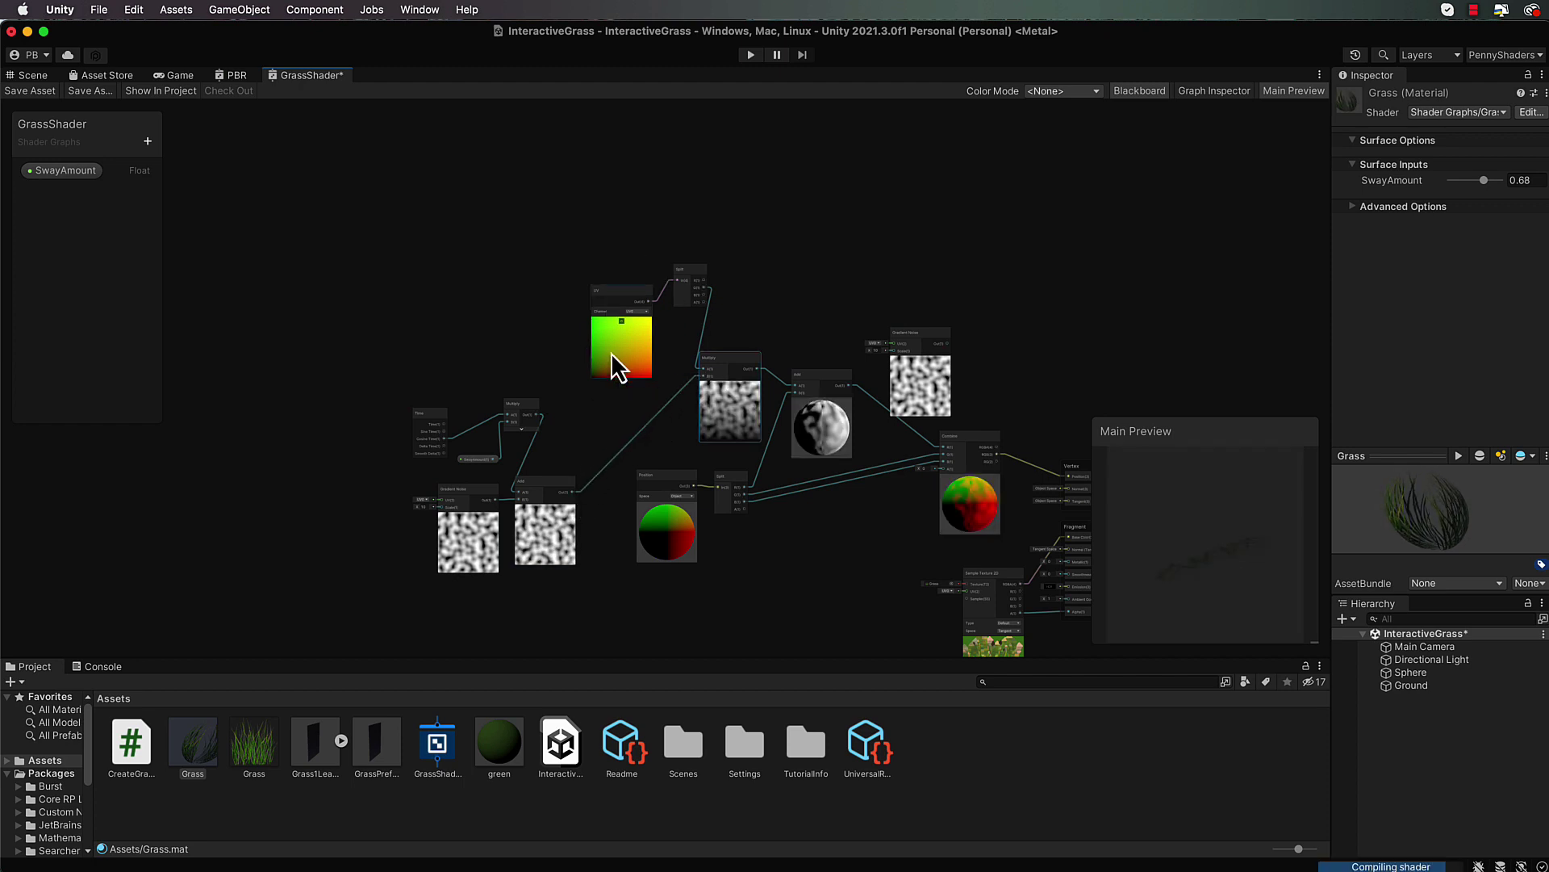
{"action": "left_click_drag", "start_coordinate": [613, 292], "coordinate": [598, 263]}
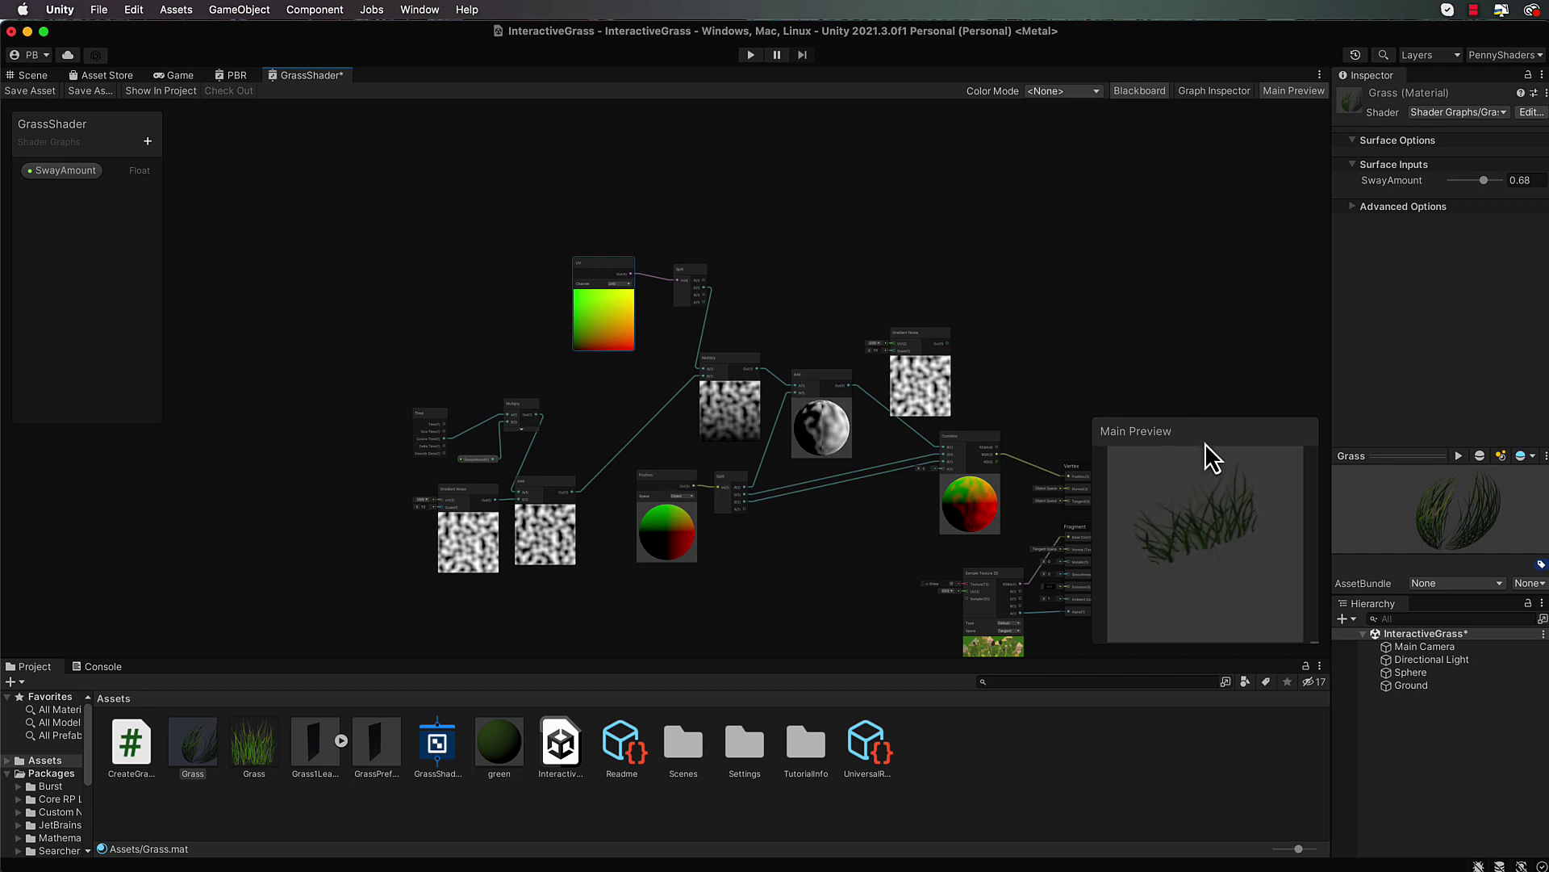
Step: Relocate and enlarge the Main Preview, and align the Gradient Noise node with the left side of its Add node
{"action": "left_click_drag", "start_coordinate": [1205, 443], "coordinate": [1109, 234]}
{"action": "left_click_drag", "start_coordinate": [1218, 433], "coordinate": [1295, 589]}
{"action": "left_click_drag", "start_coordinate": [549, 484], "coordinate": [486, 492]}
{"action": "left_click", "coordinate": [481, 490]}
{"action": "key", "text": "f"}
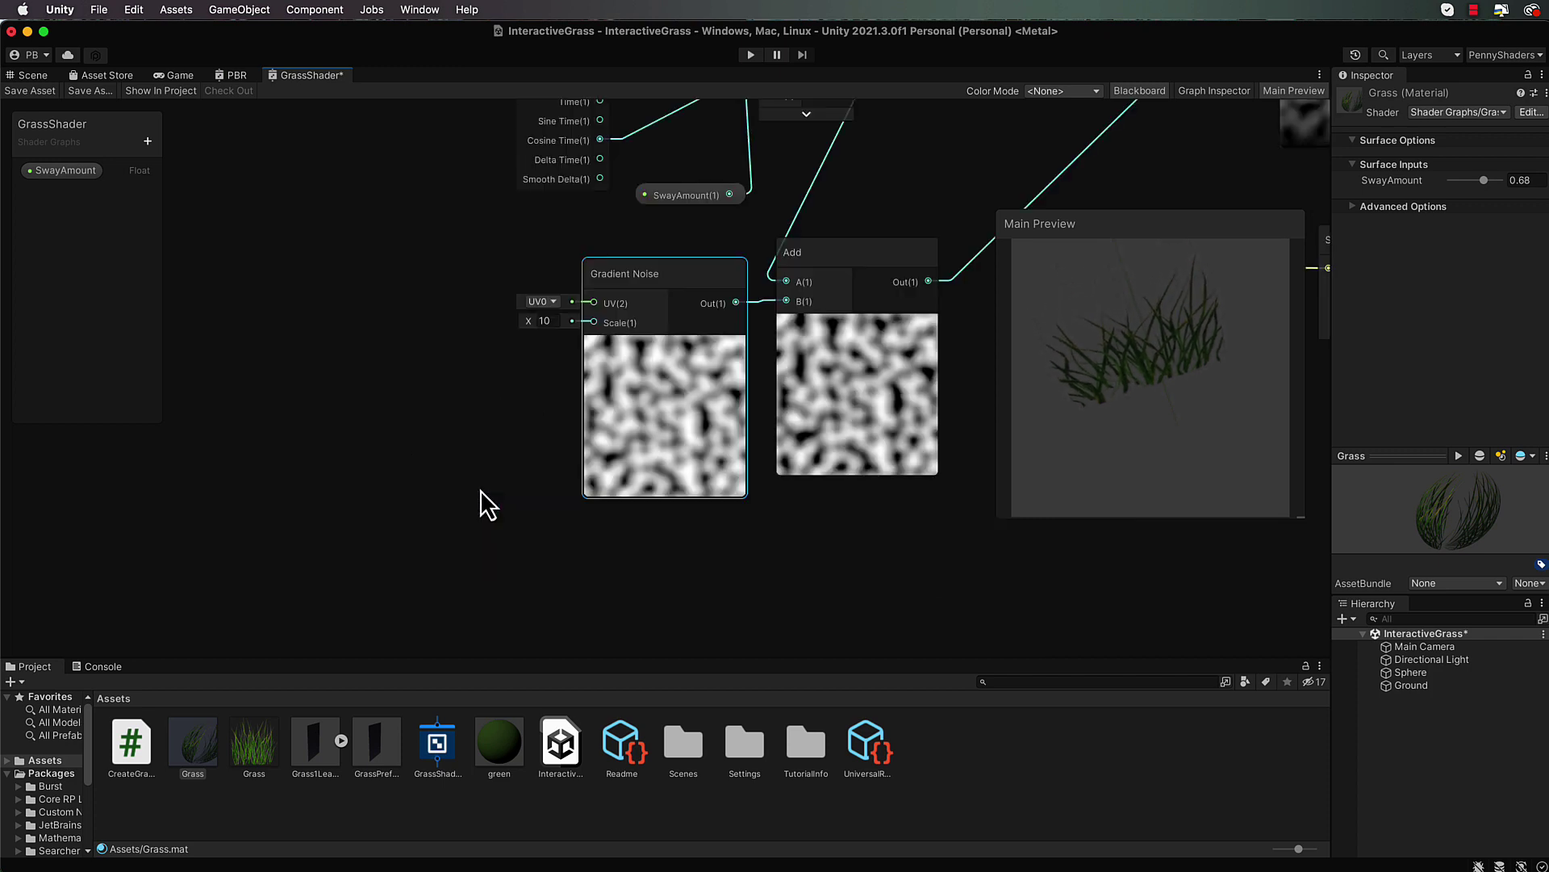
{"action": "middle_click_drag", "start_coordinate": [453, 395], "coordinate": [275, 494]}
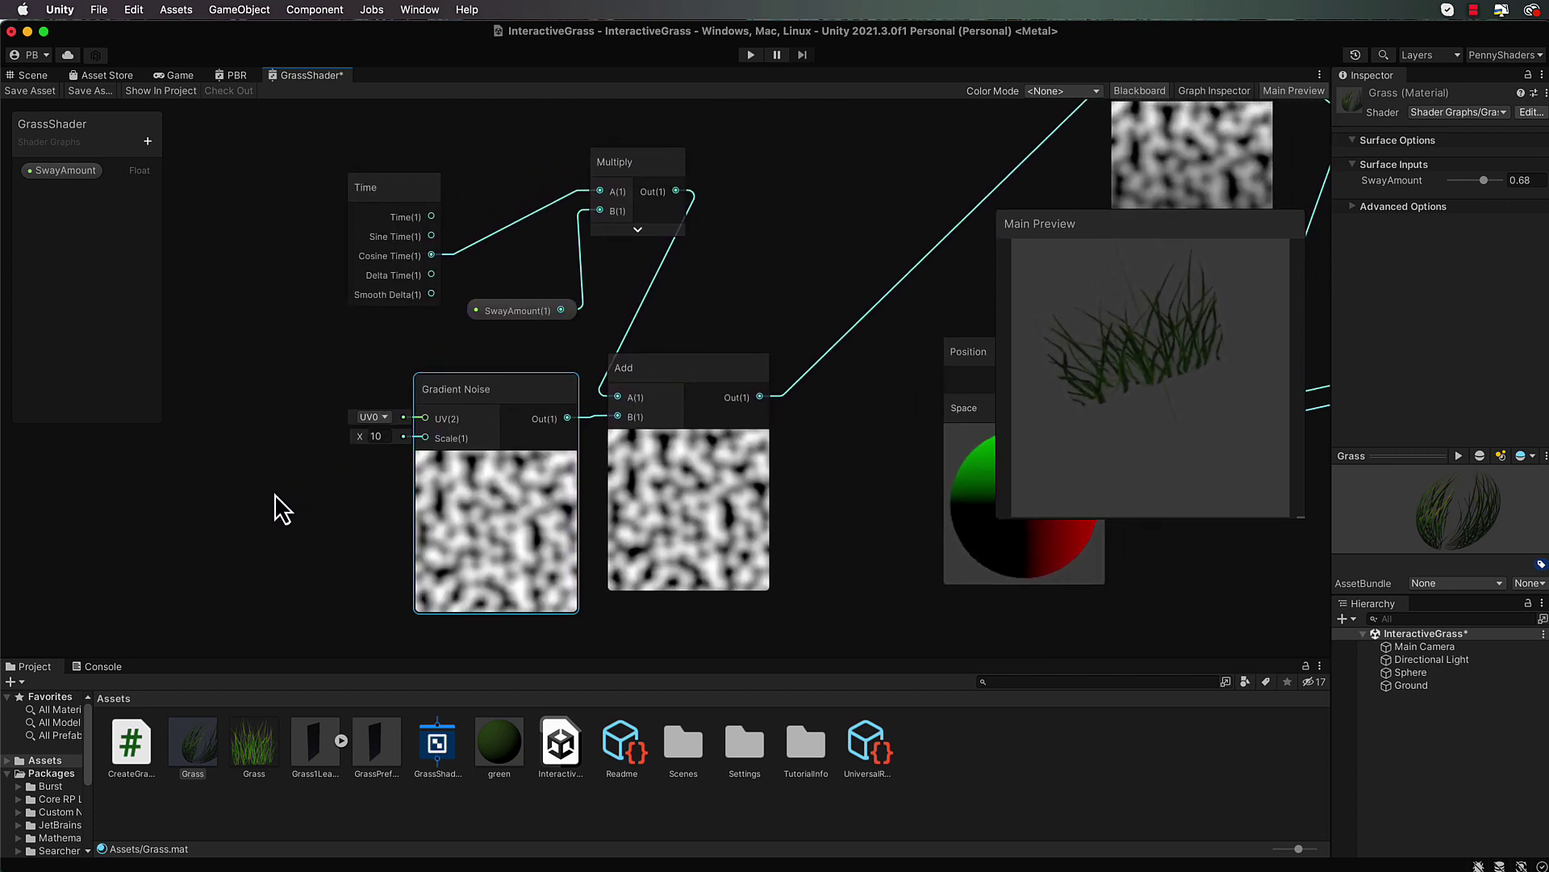
{"action": "left_click_drag", "start_coordinate": [494, 379], "coordinate": [486, 366]}
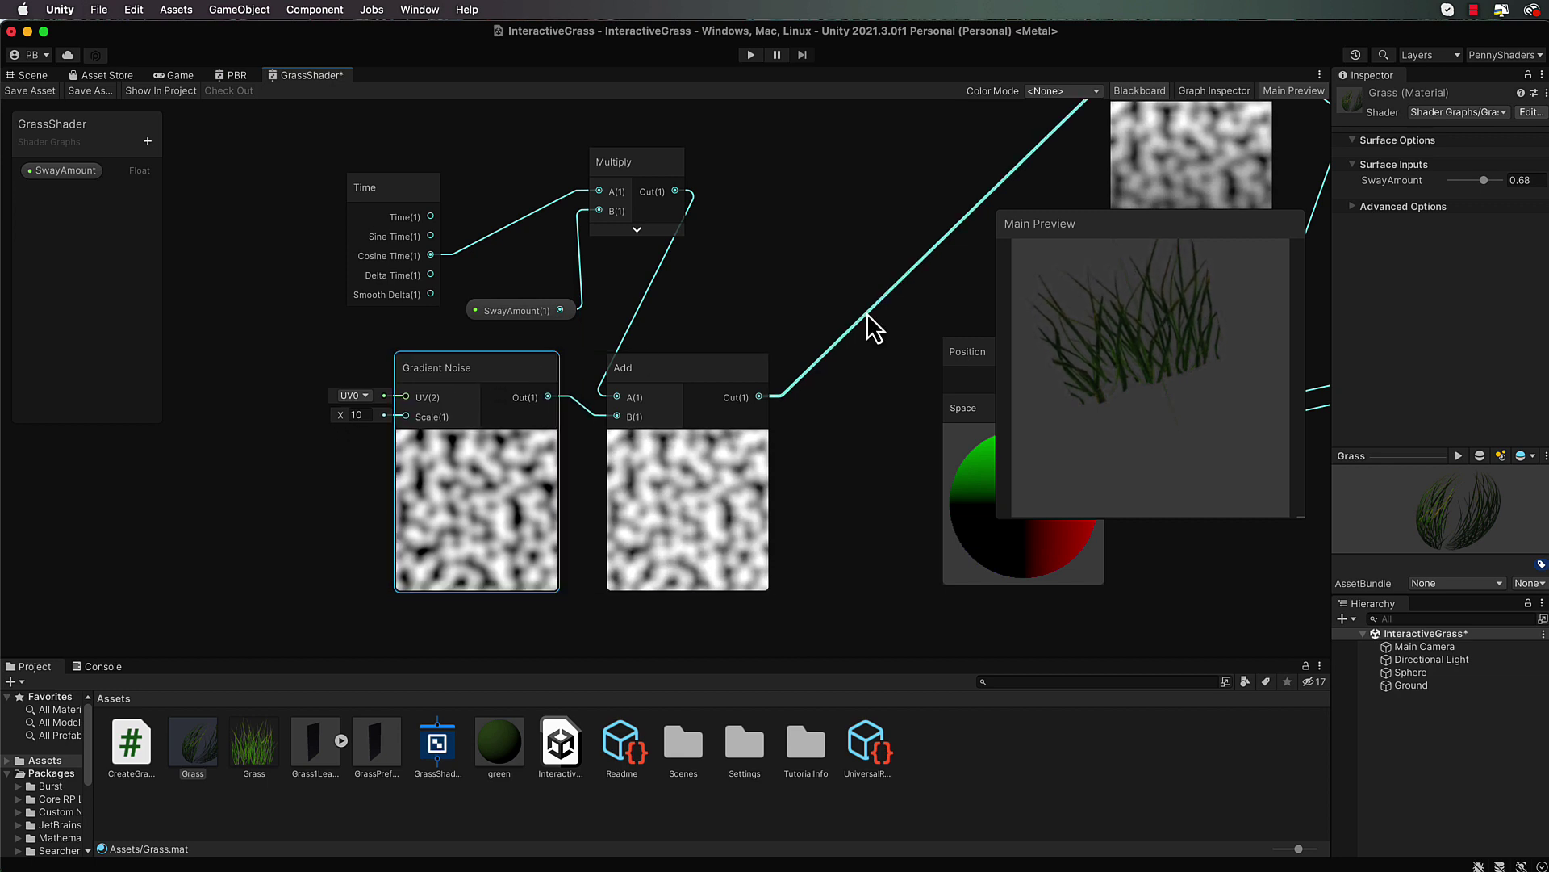
Step: Set the Gradient Noise node's Scale to 7.62, checking the grass in the Main Preview
{"action": "left_click_drag", "start_coordinate": [1101, 356], "coordinate": [1291, 375]}
{"action": "left_click_drag", "start_coordinate": [1022, 423], "coordinate": [1098, 484]}
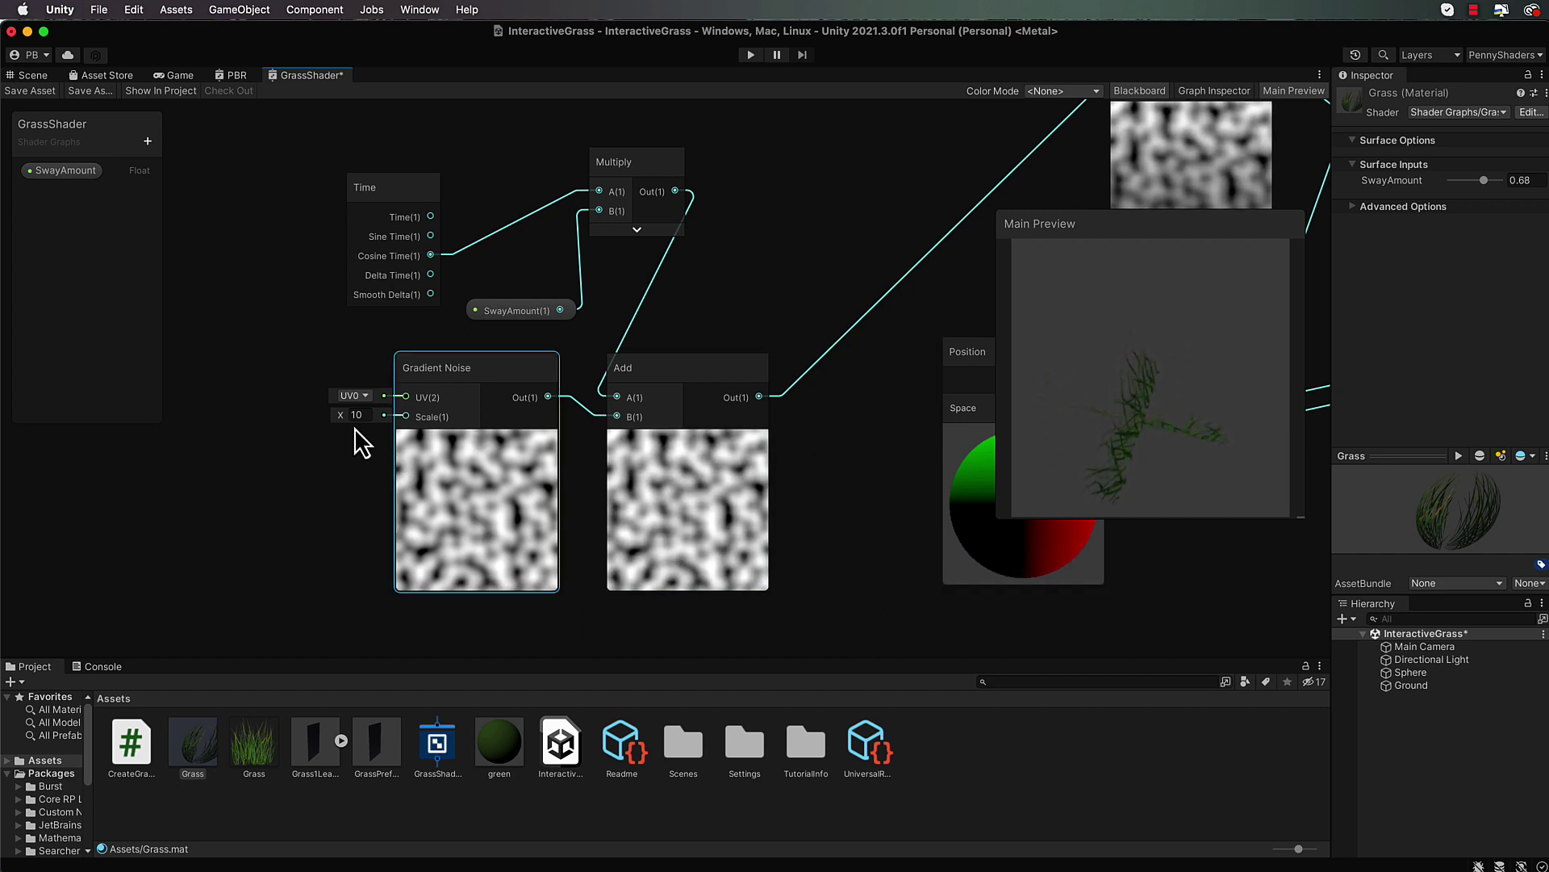
{"action": "left_click_drag", "start_coordinate": [337, 413], "coordinate": [317, 415]}
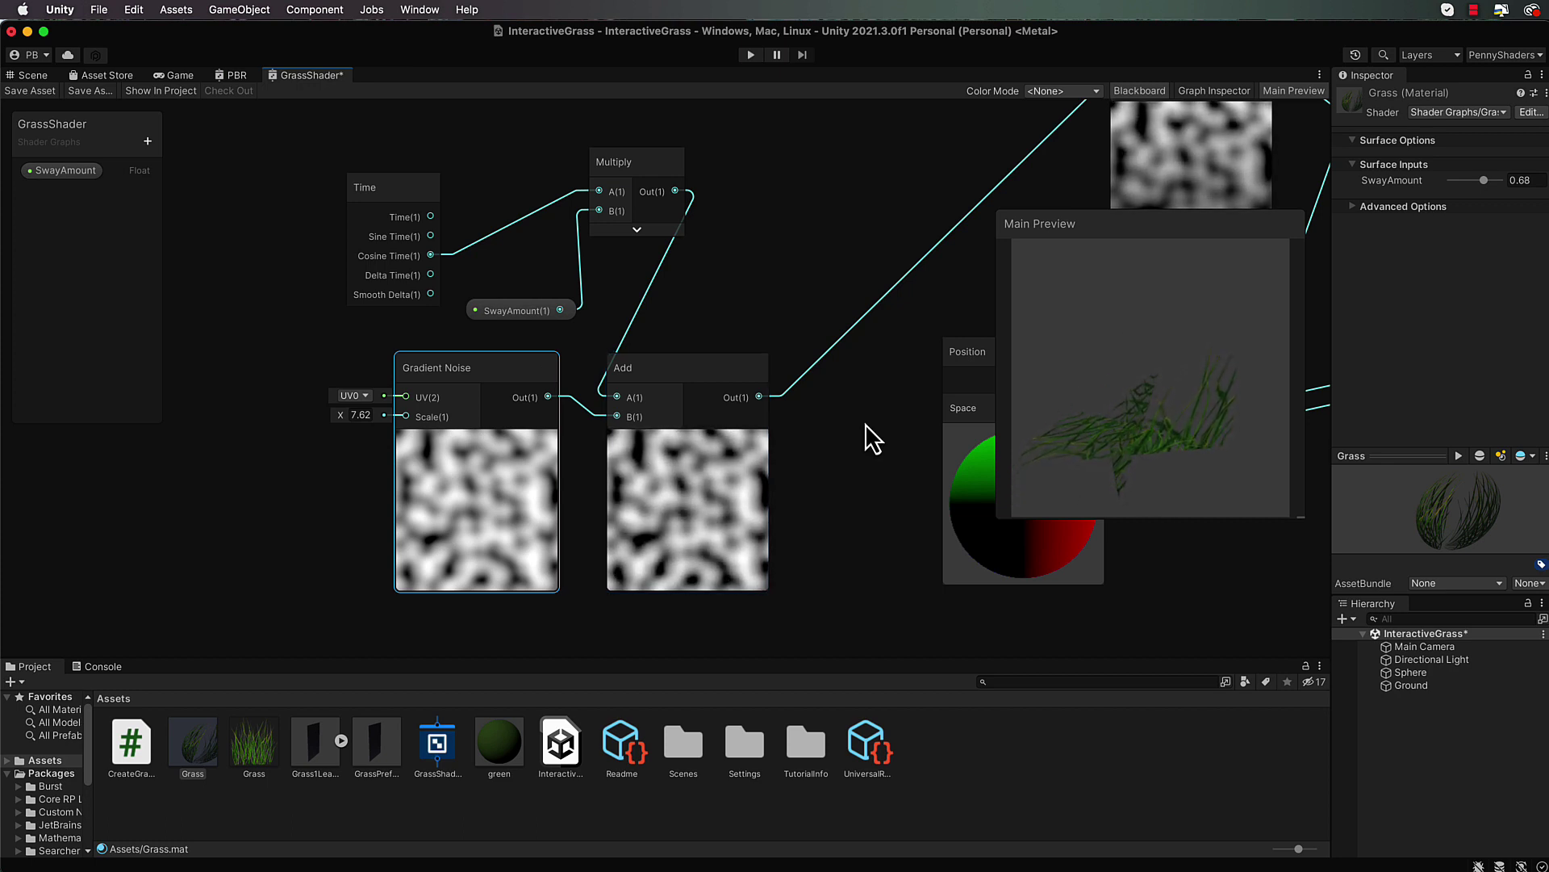
{"action": "middle_click_drag", "start_coordinate": [734, 325], "coordinate": [927, 312]}
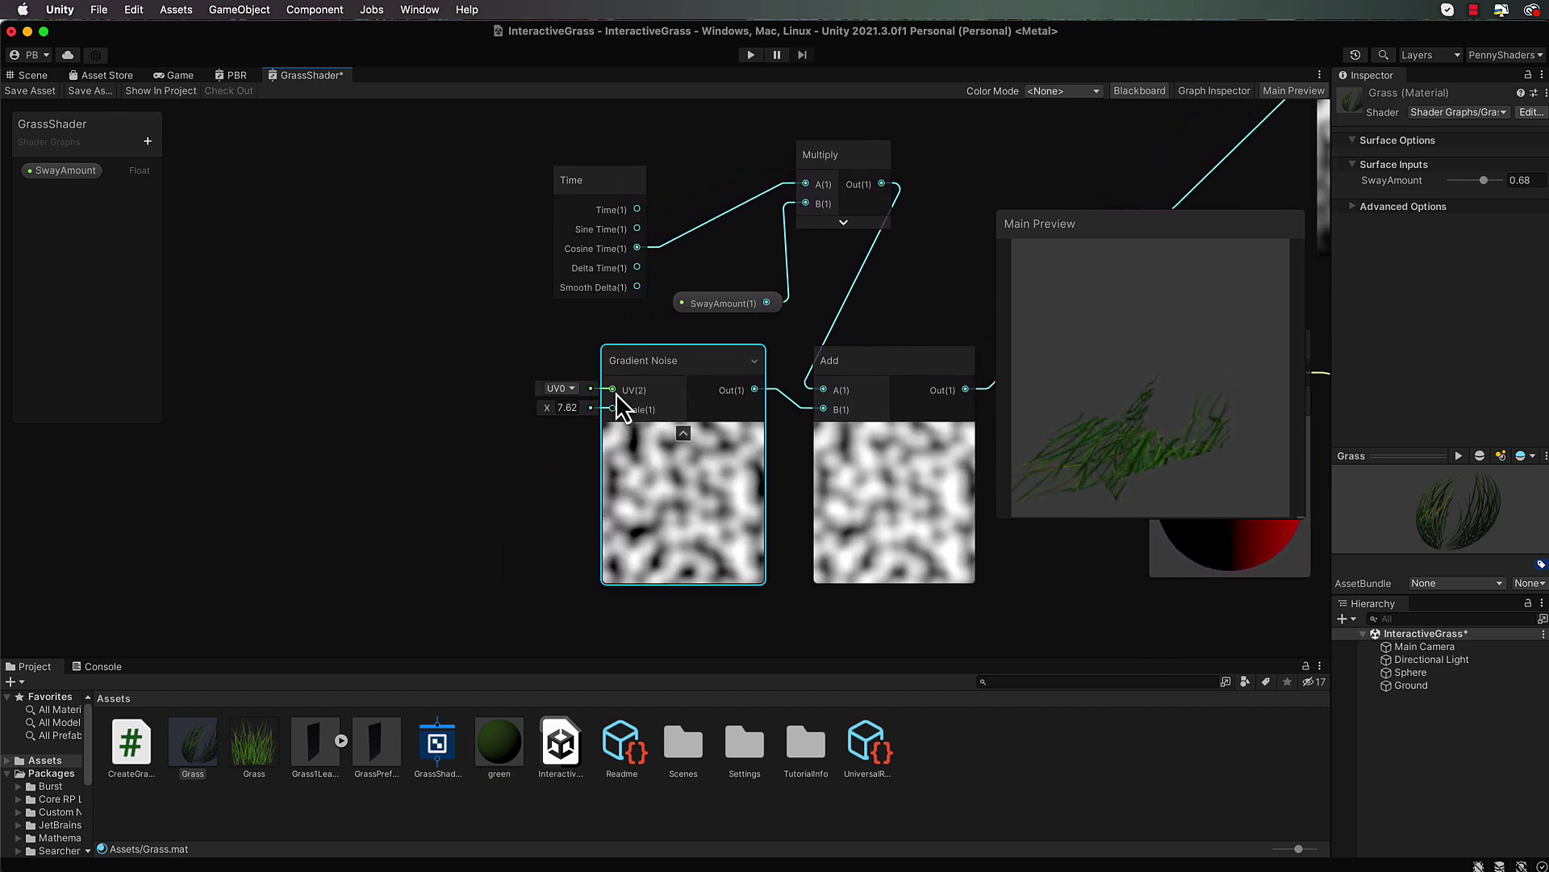
Step: Feed the Gradient Noise node's UV input from a new Tiling And Offset node, with the Time node's Time output connected to its Offset
{"action": "left_click_drag", "start_coordinate": [612, 389], "coordinate": [429, 349]}
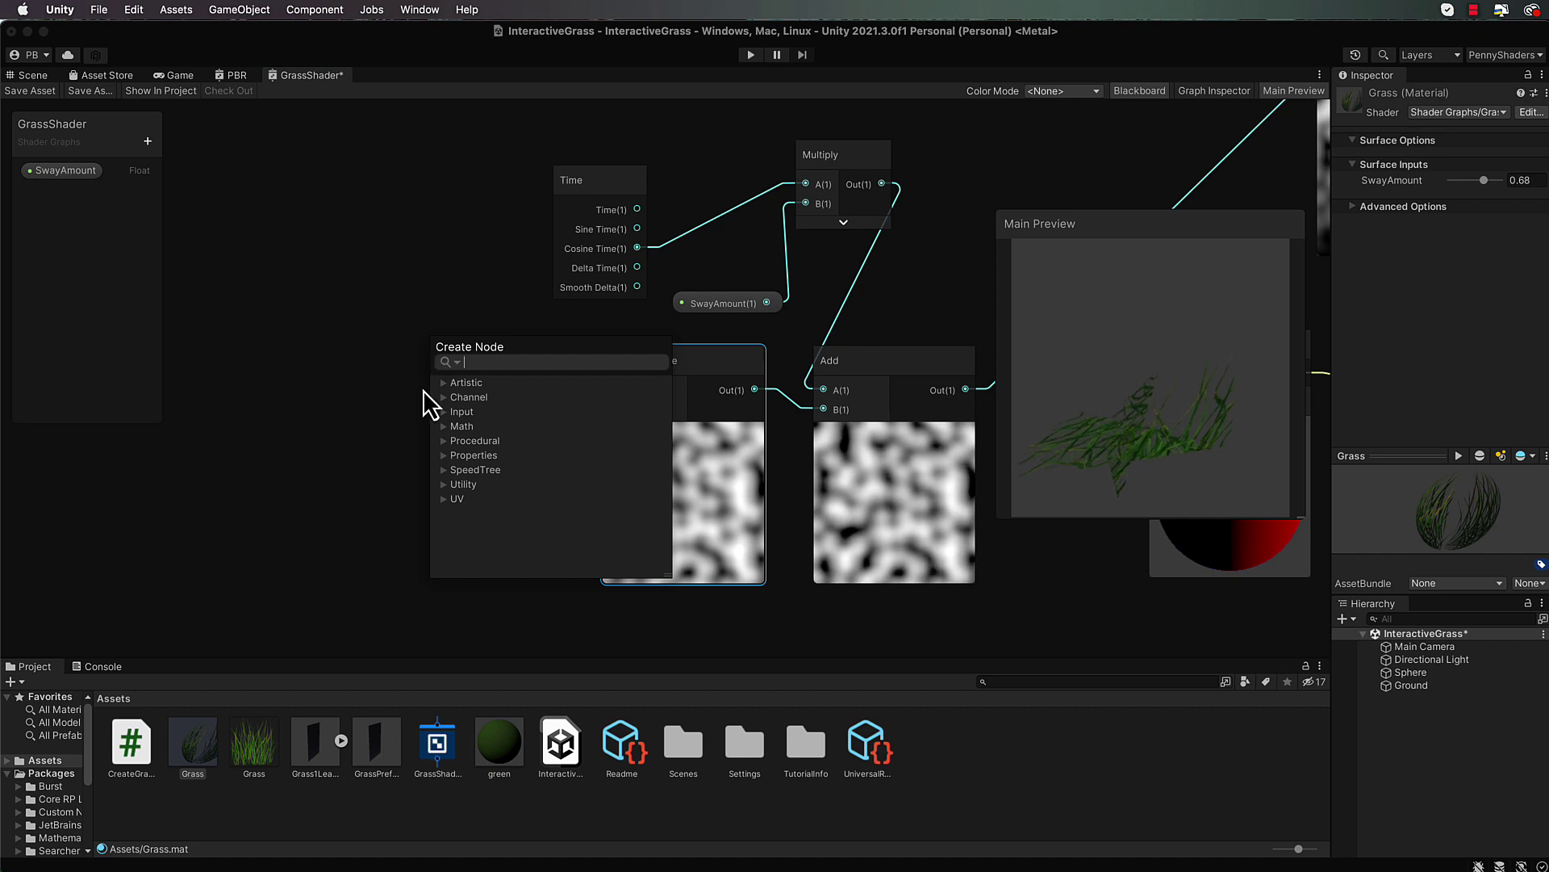
{"action": "type", "text": "Til"}
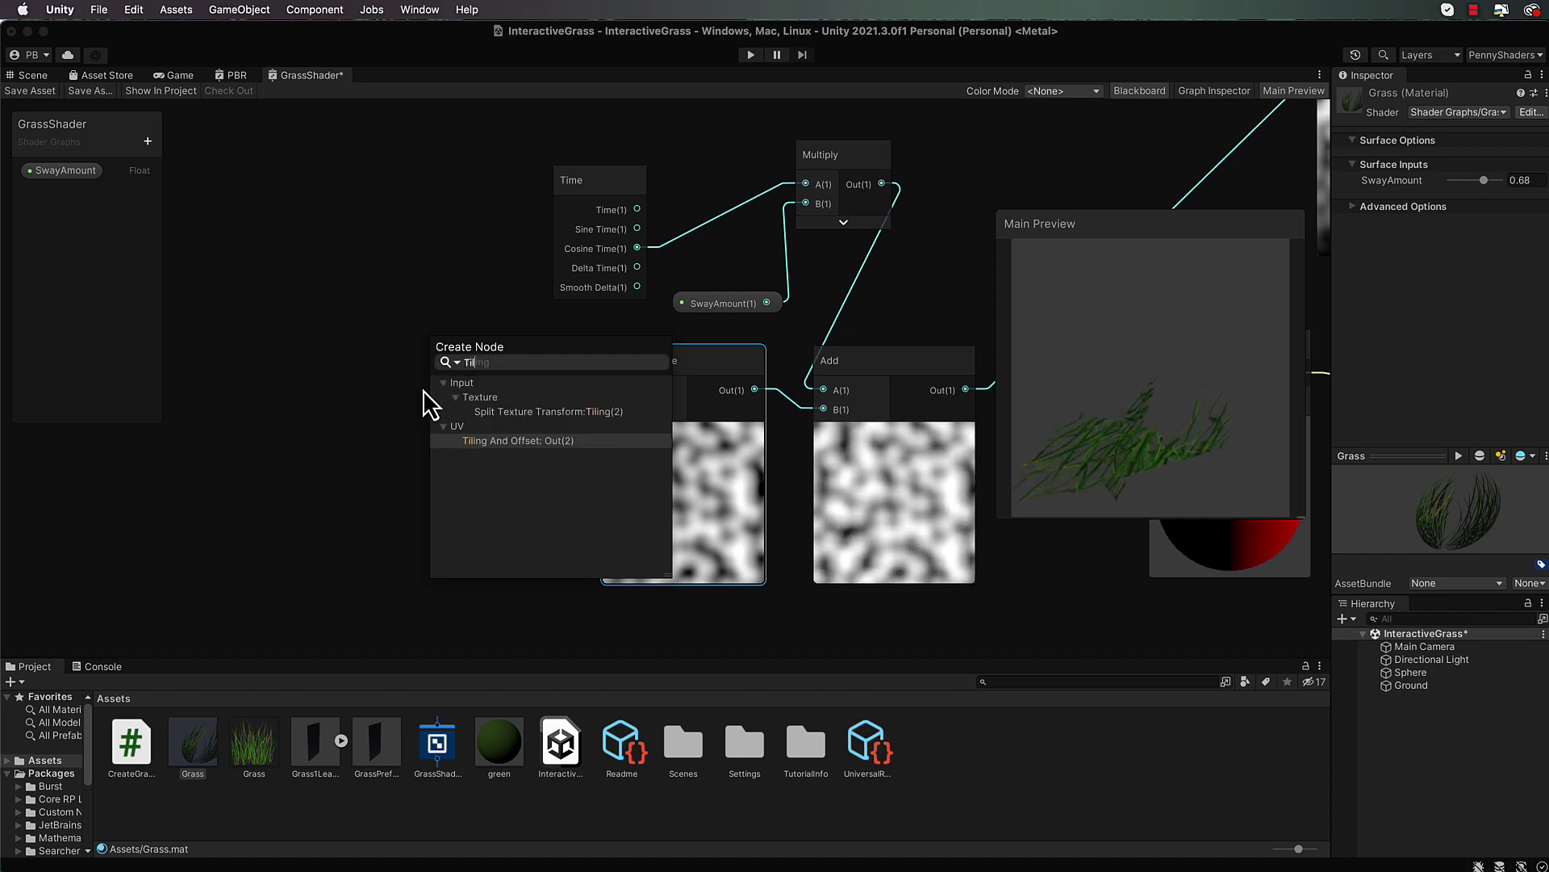
{"action": "left_click", "coordinate": [504, 440]}
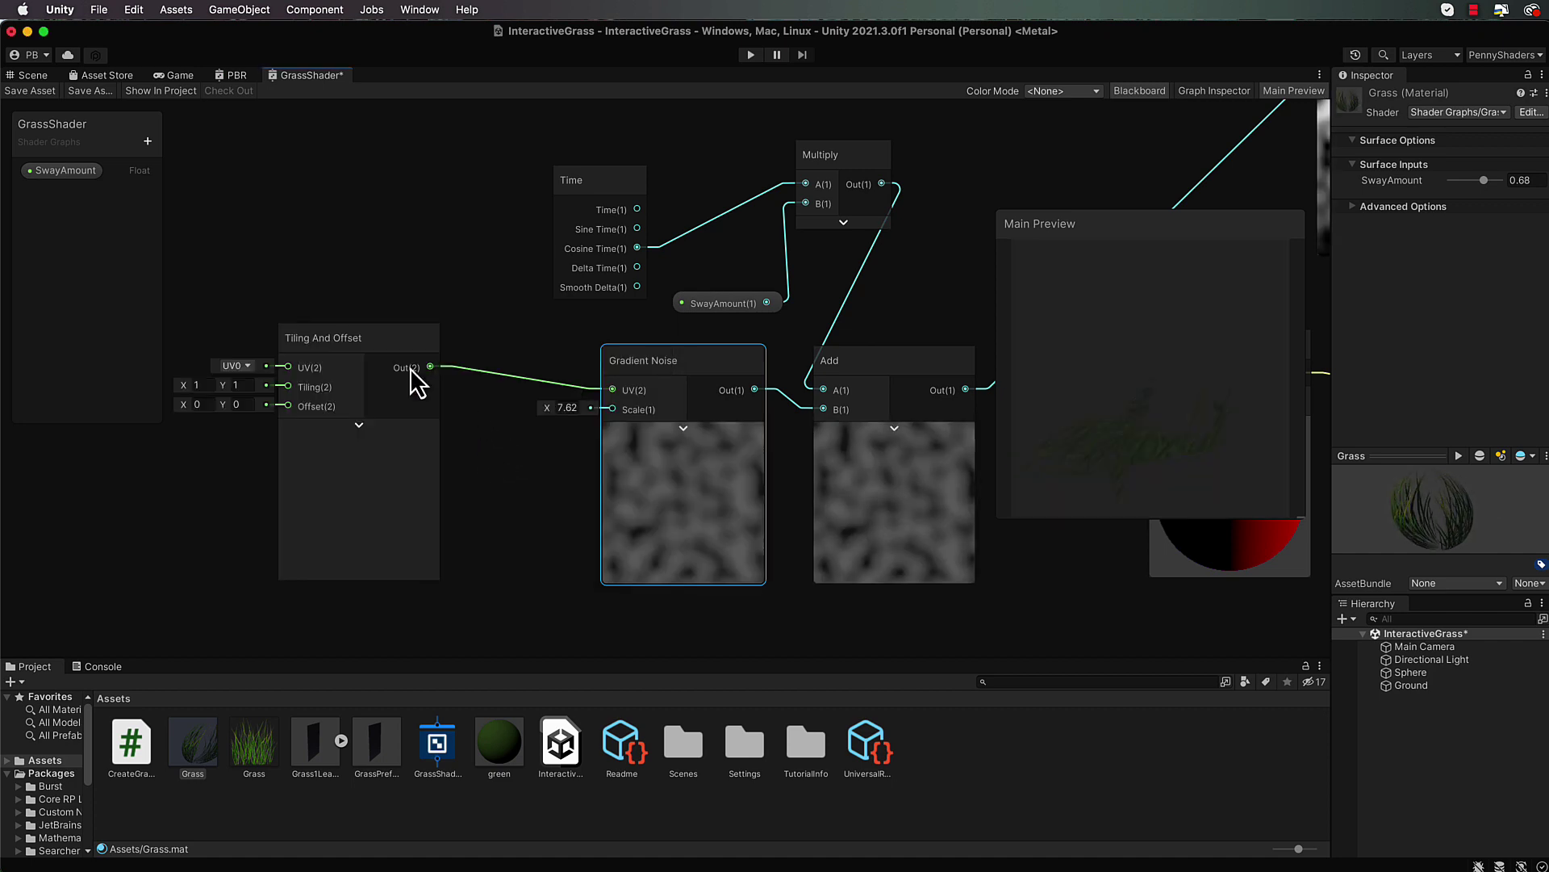
{"action": "left_click_drag", "start_coordinate": [370, 338], "coordinate": [432, 352]}
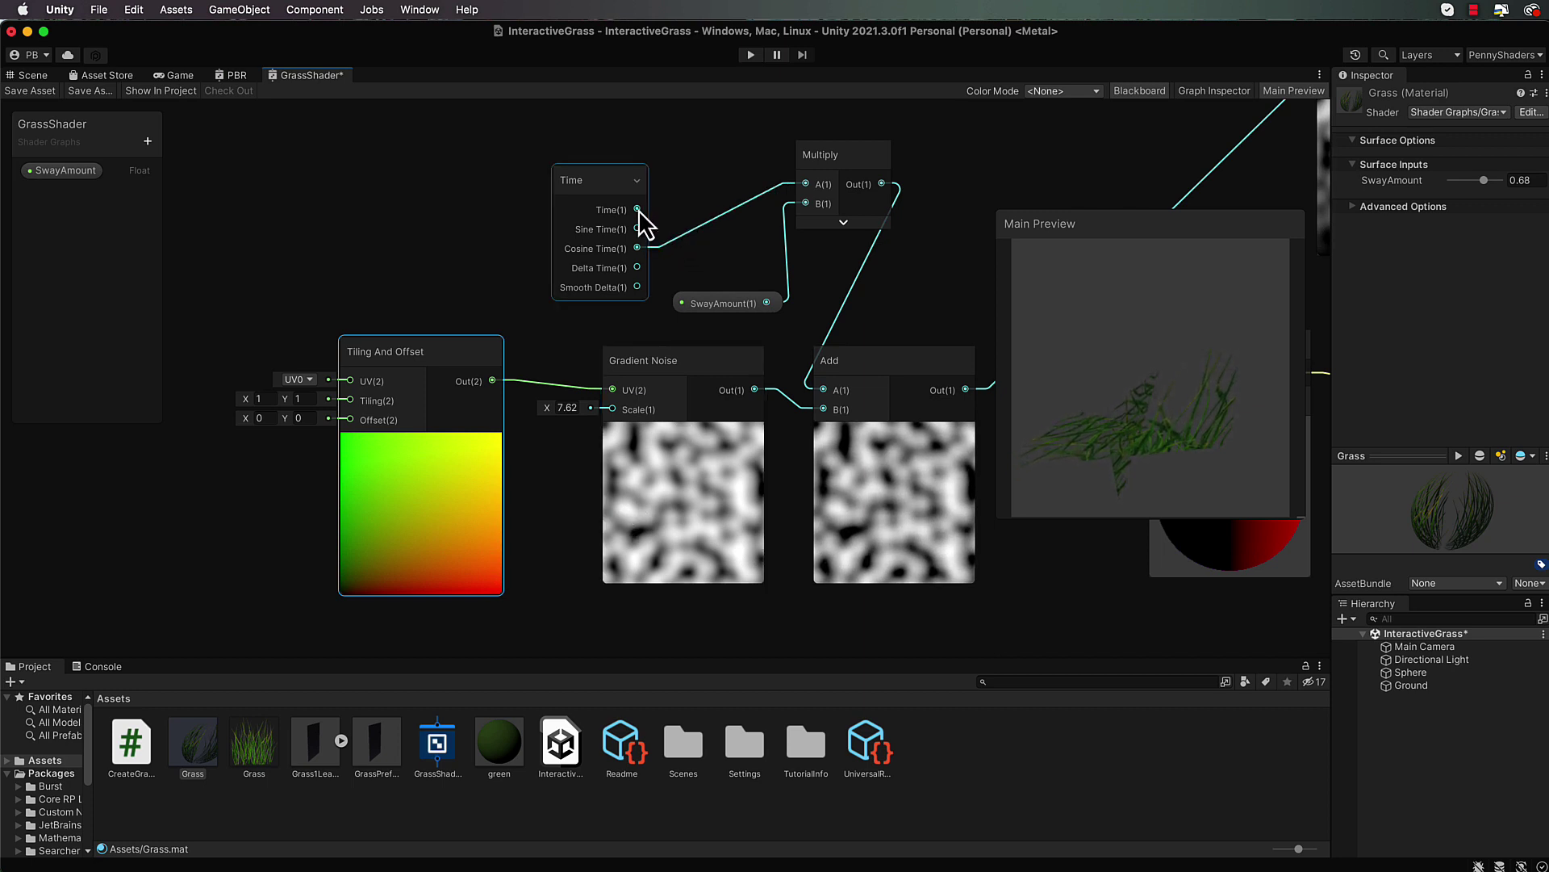
{"action": "left_click_drag", "start_coordinate": [636, 210], "coordinate": [350, 419]}
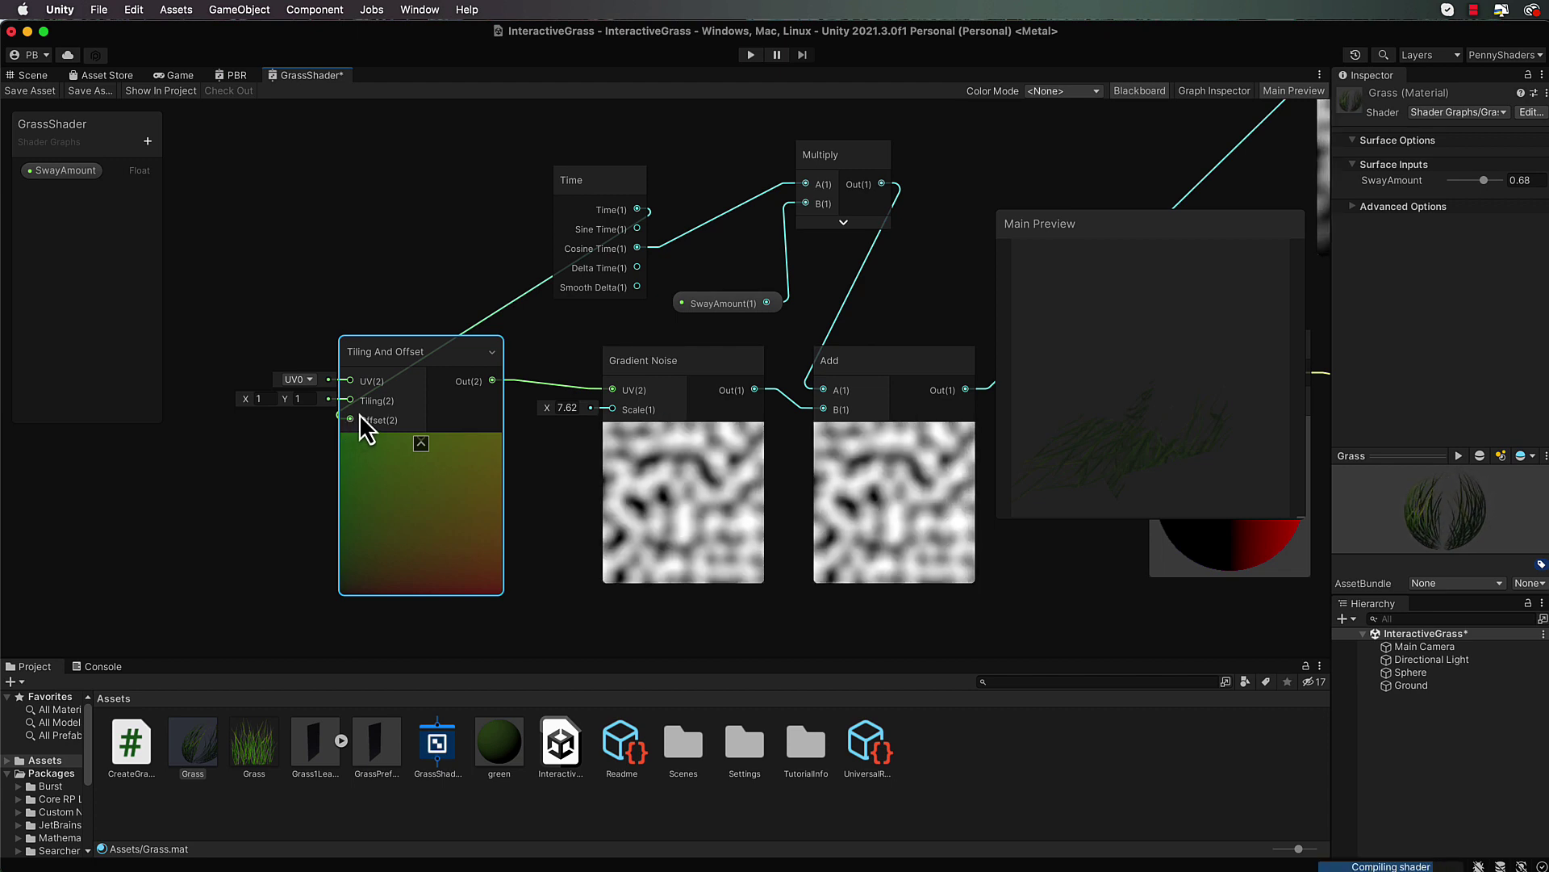
Step: Set the Gradient Noise node's Scale to 0.45, checking the grass from the side in the Main Preview
{"action": "scroll", "coordinate": [360, 414], "scroll_direction": "up", "scroll_amount": 1}
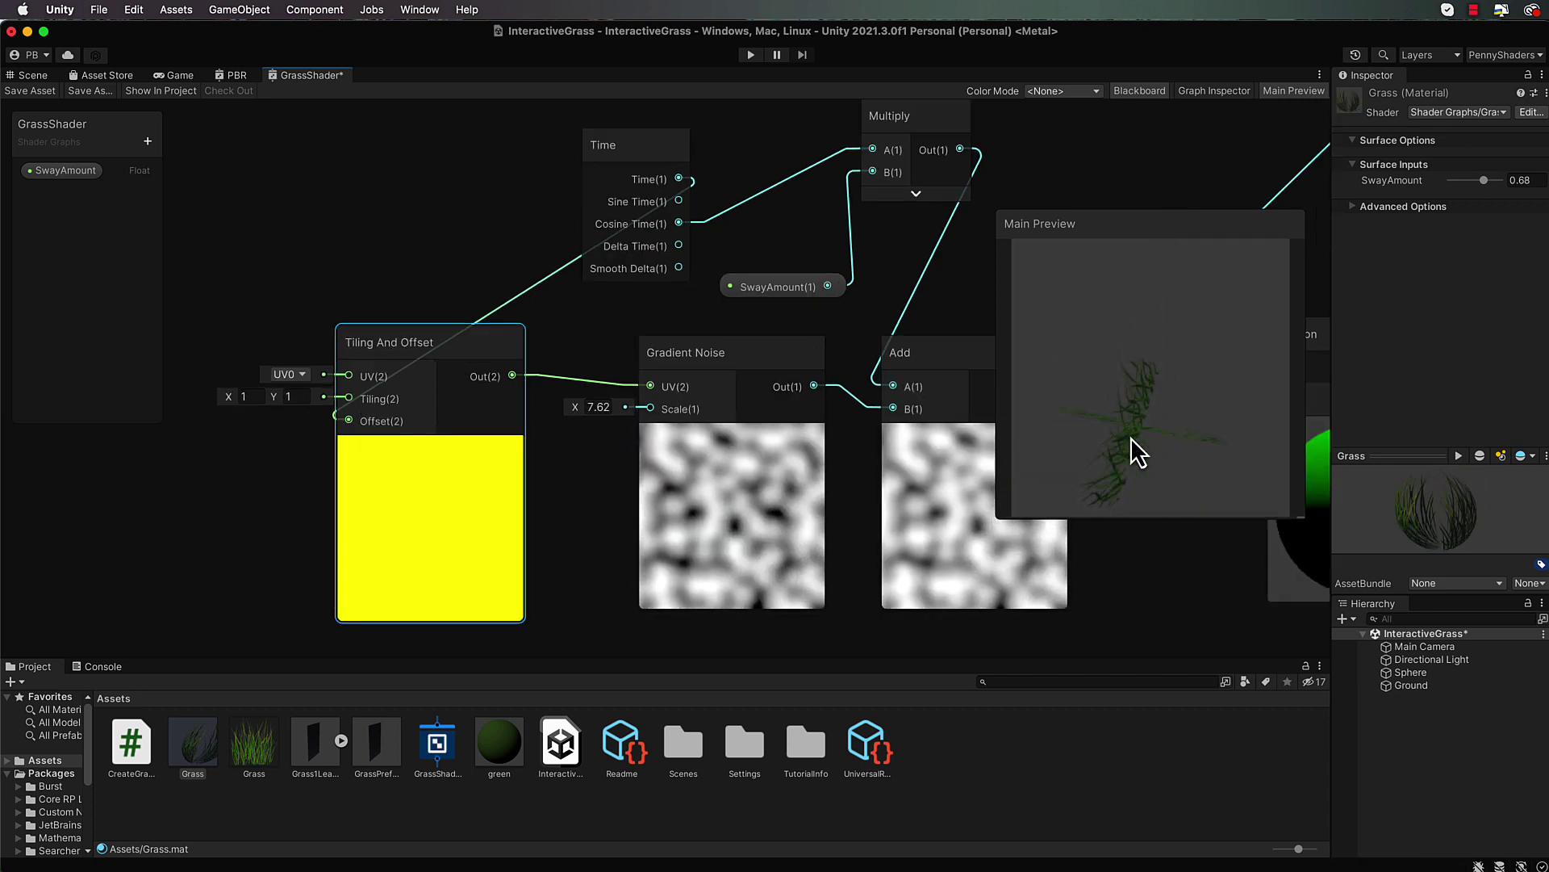
{"action": "left_click_drag", "start_coordinate": [1168, 491], "coordinate": [1175, 439]}
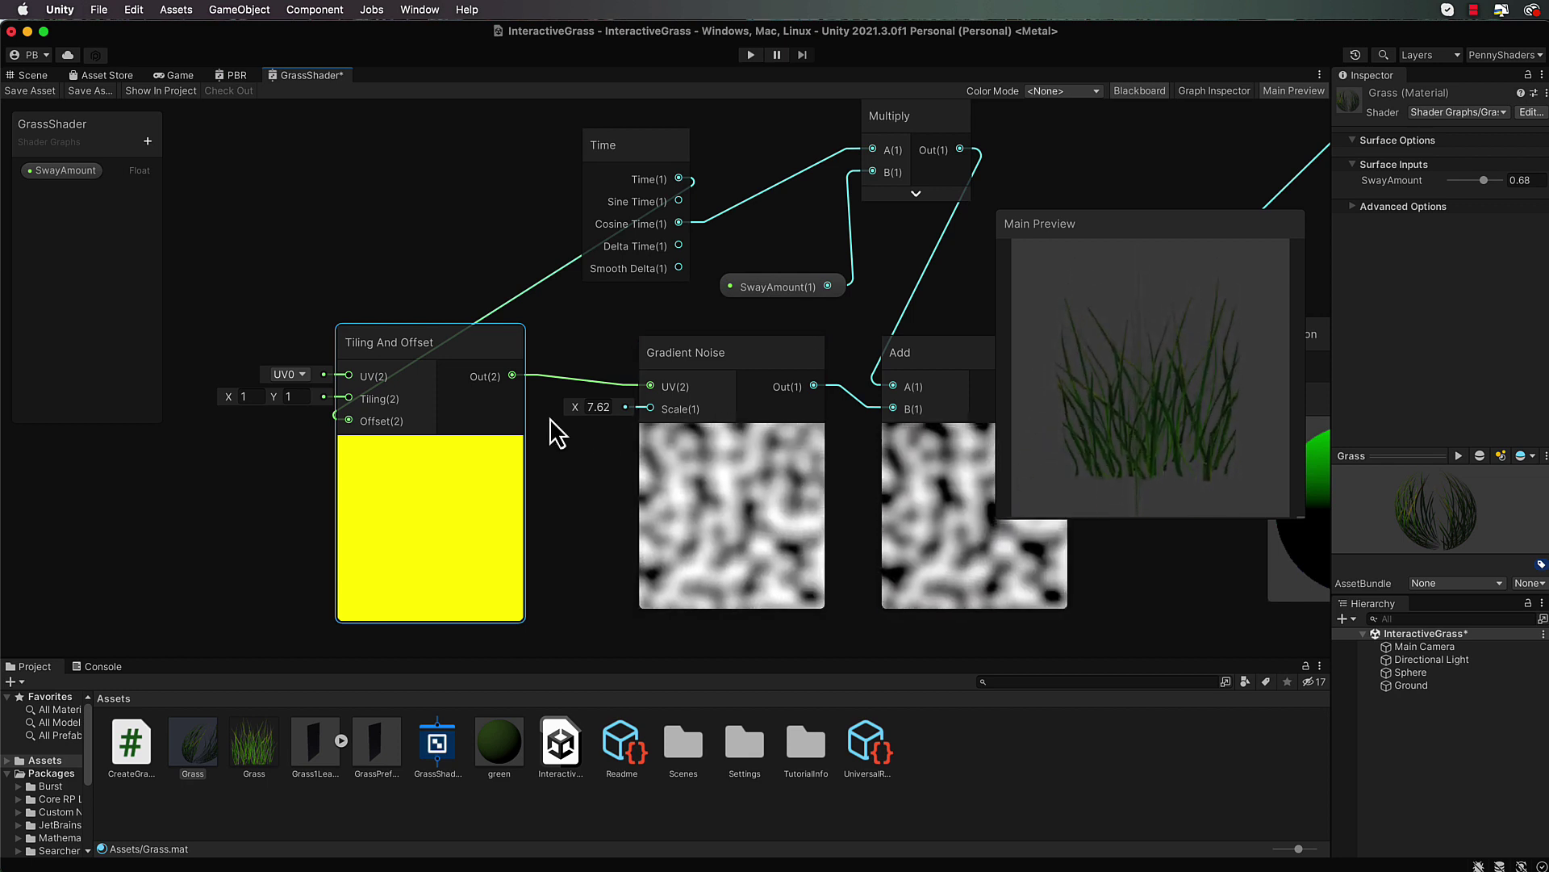
{"action": "mouse_move", "coordinate": [573, 409]}
{"action": "left_mouse_down"}
{"action": "mouse_move", "coordinate": [560, 410]}
{"action": "mouse_move", "coordinate": [636, 410]}
{"action": "mouse_move", "coordinate": [487, 409]}
{"action": "mouse_move", "coordinate": [597, 407]}
{"action": "mouse_move", "coordinate": [595, 433]}
{"action": "mouse_move", "coordinate": [571, 408]}
{"action": "mouse_move", "coordinate": [573, 422]}
{"action": "left_mouse_up"}
{"action": "left_click_drag", "start_coordinate": [1162, 476], "coordinate": [1164, 494]}
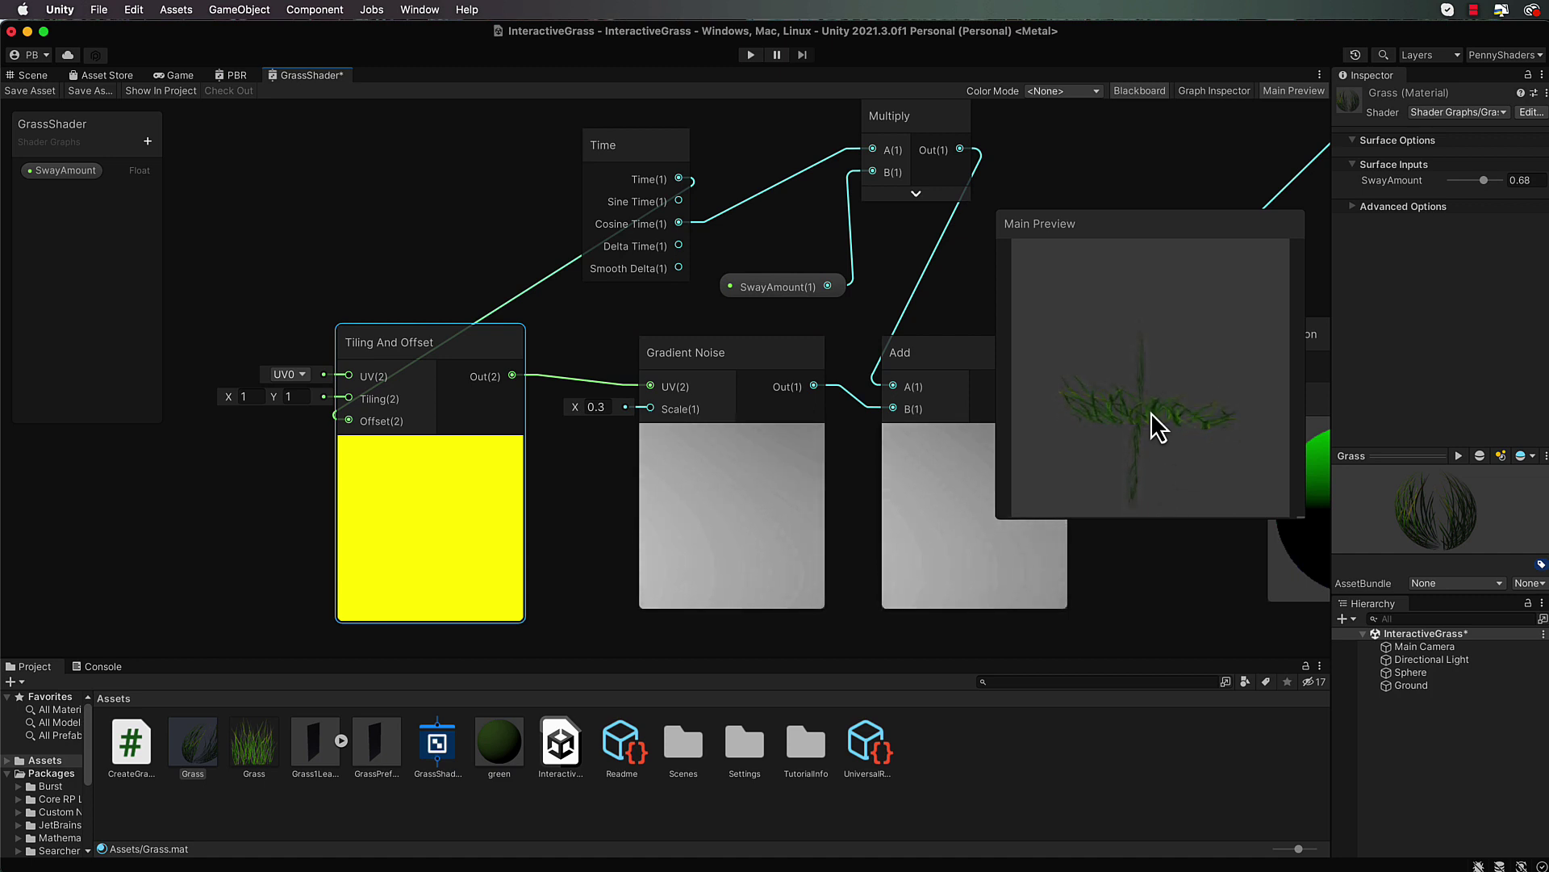
{"action": "left_click_drag", "start_coordinate": [574, 406], "coordinate": [577, 406]}
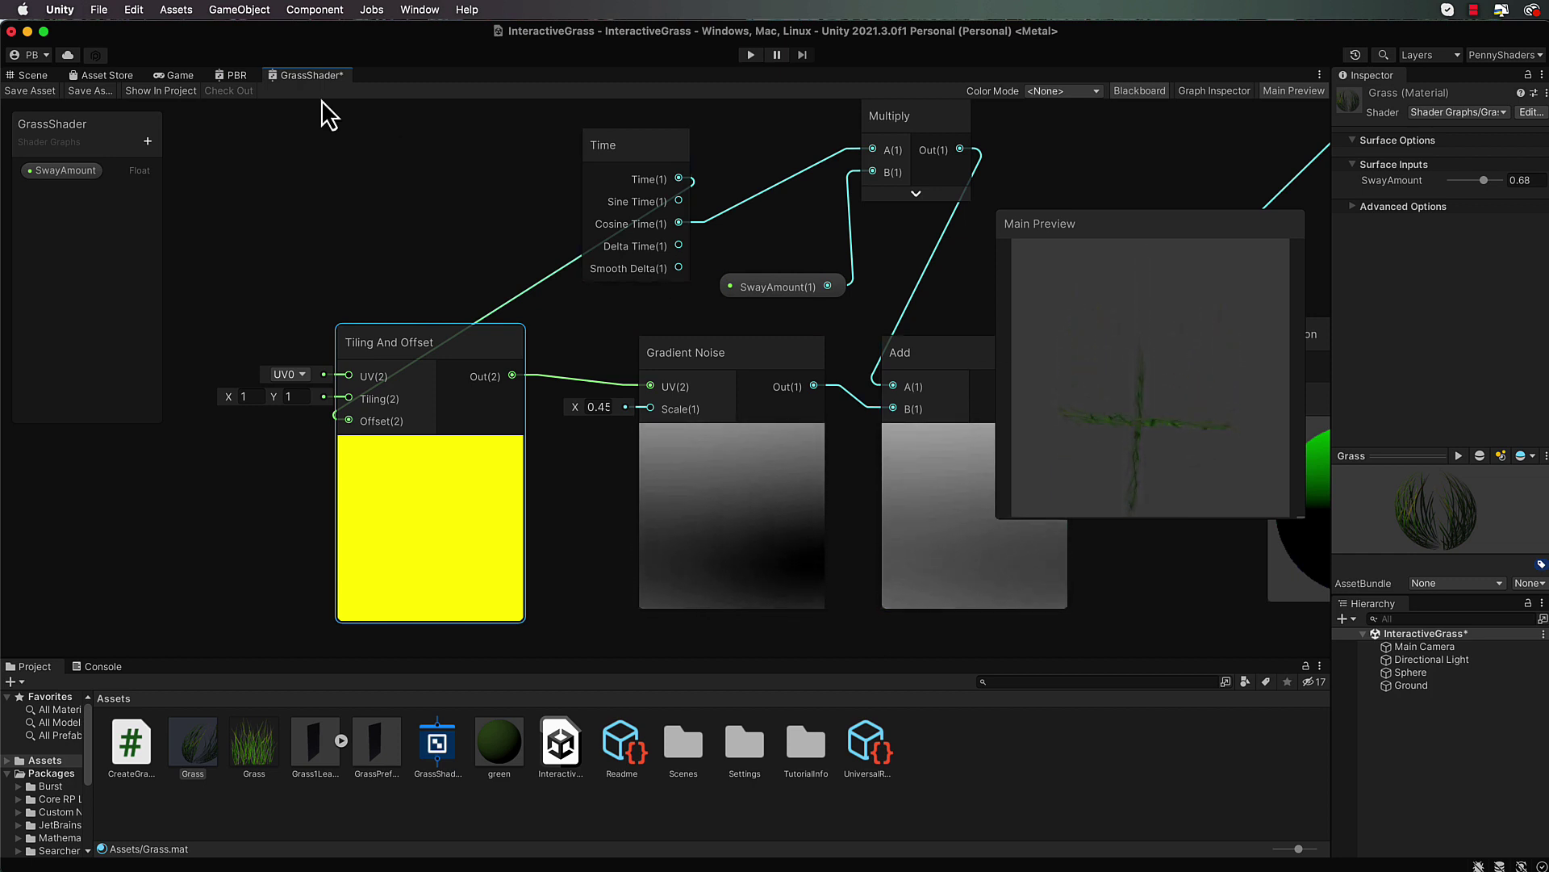
Step: Save the GrassShader asset and run the InteractiveGrass scene in Play mode
{"action": "left_click", "coordinate": [28, 94]}
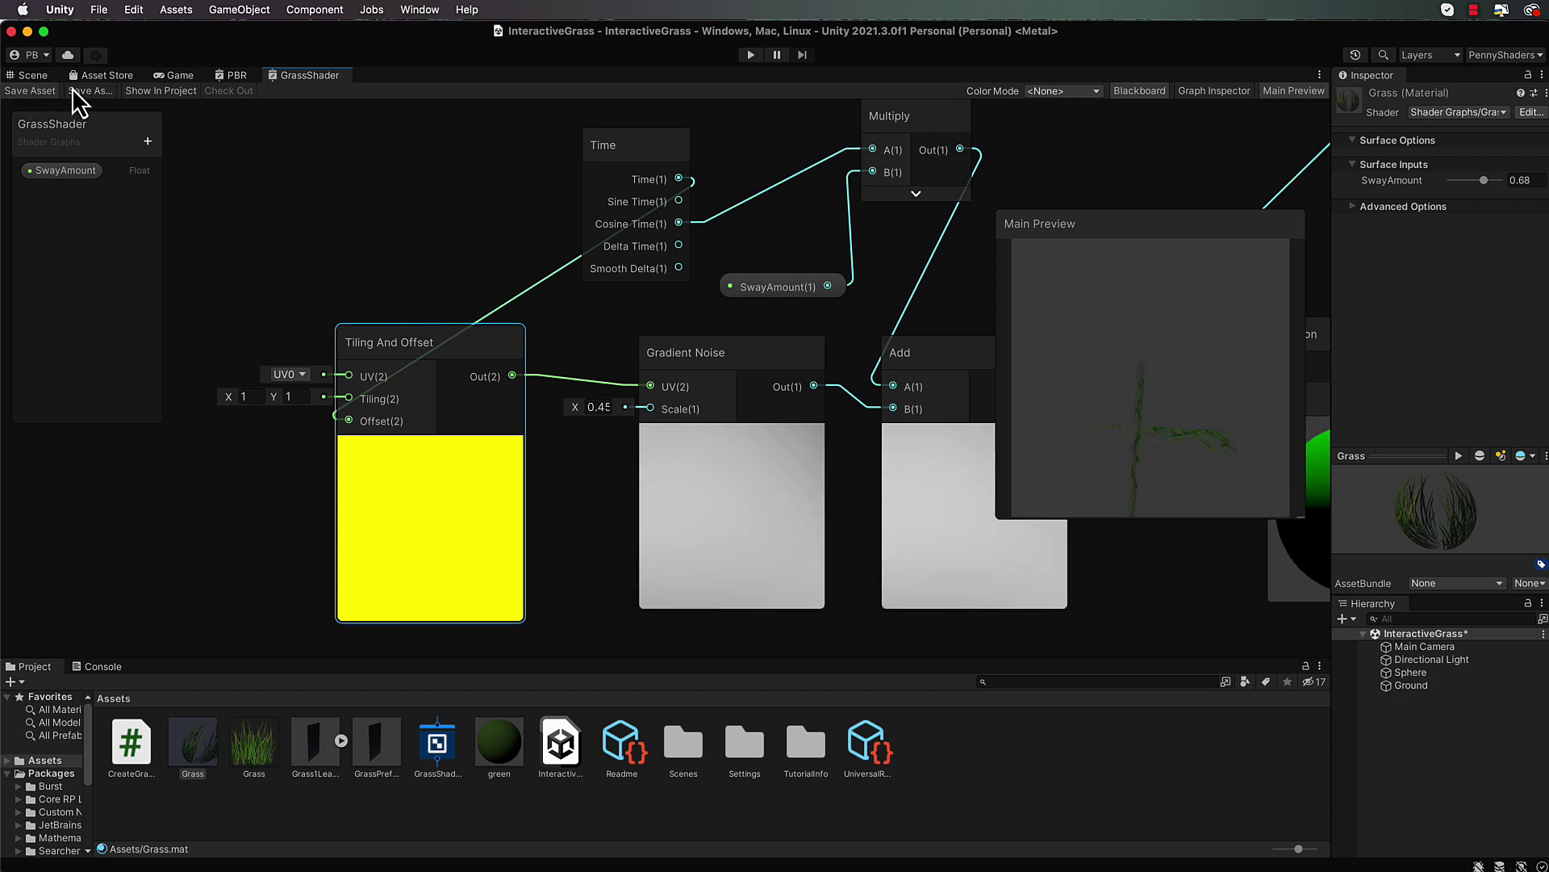
{"action": "left_click", "coordinate": [40, 76]}
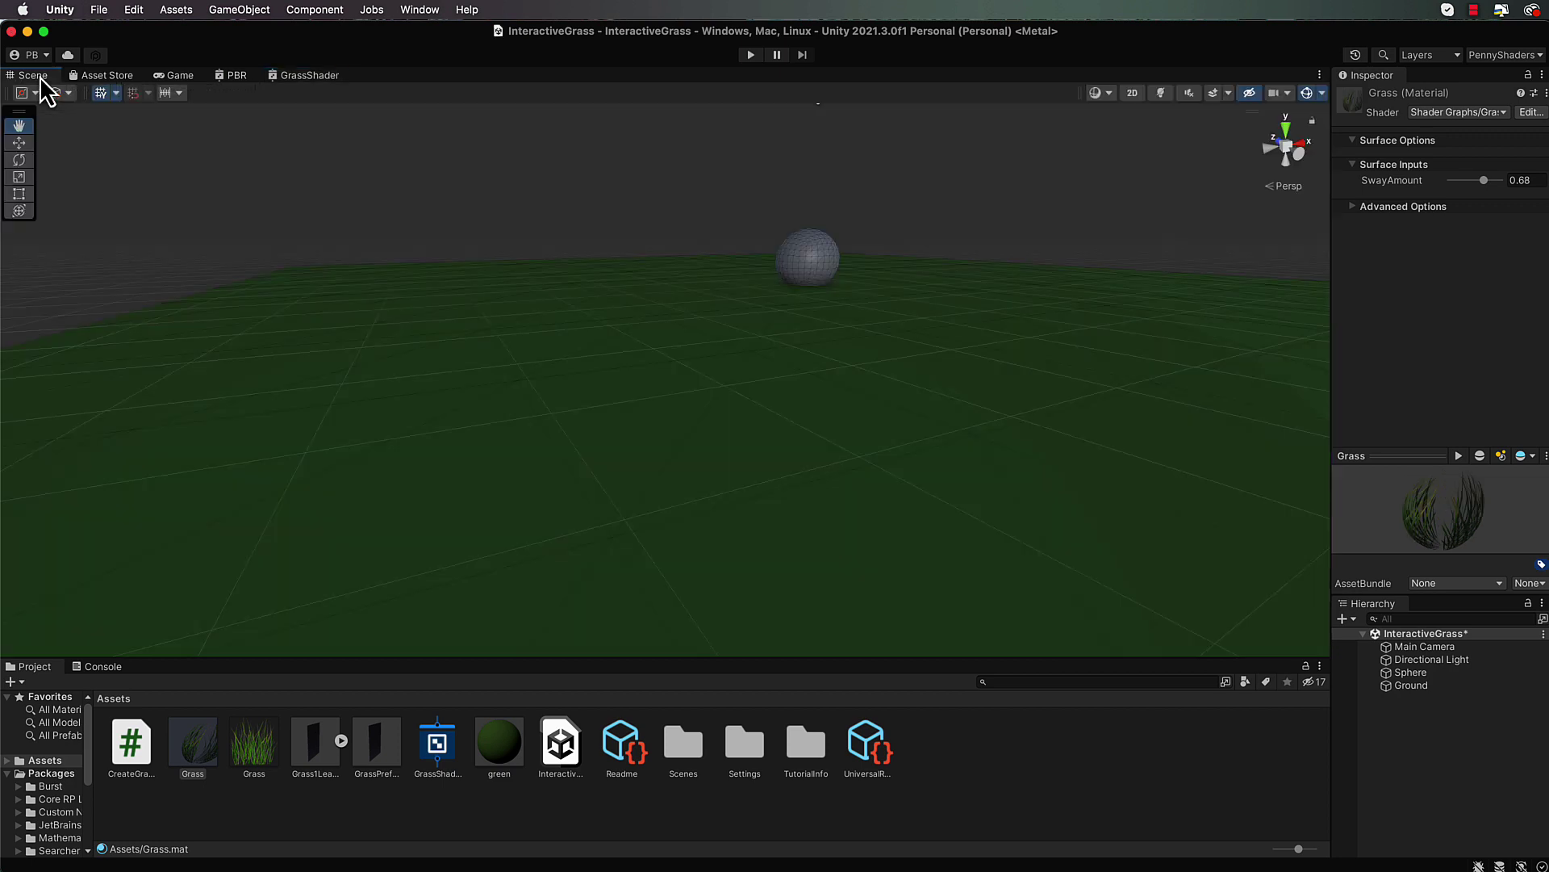
{"action": "left_click", "coordinate": [750, 54]}
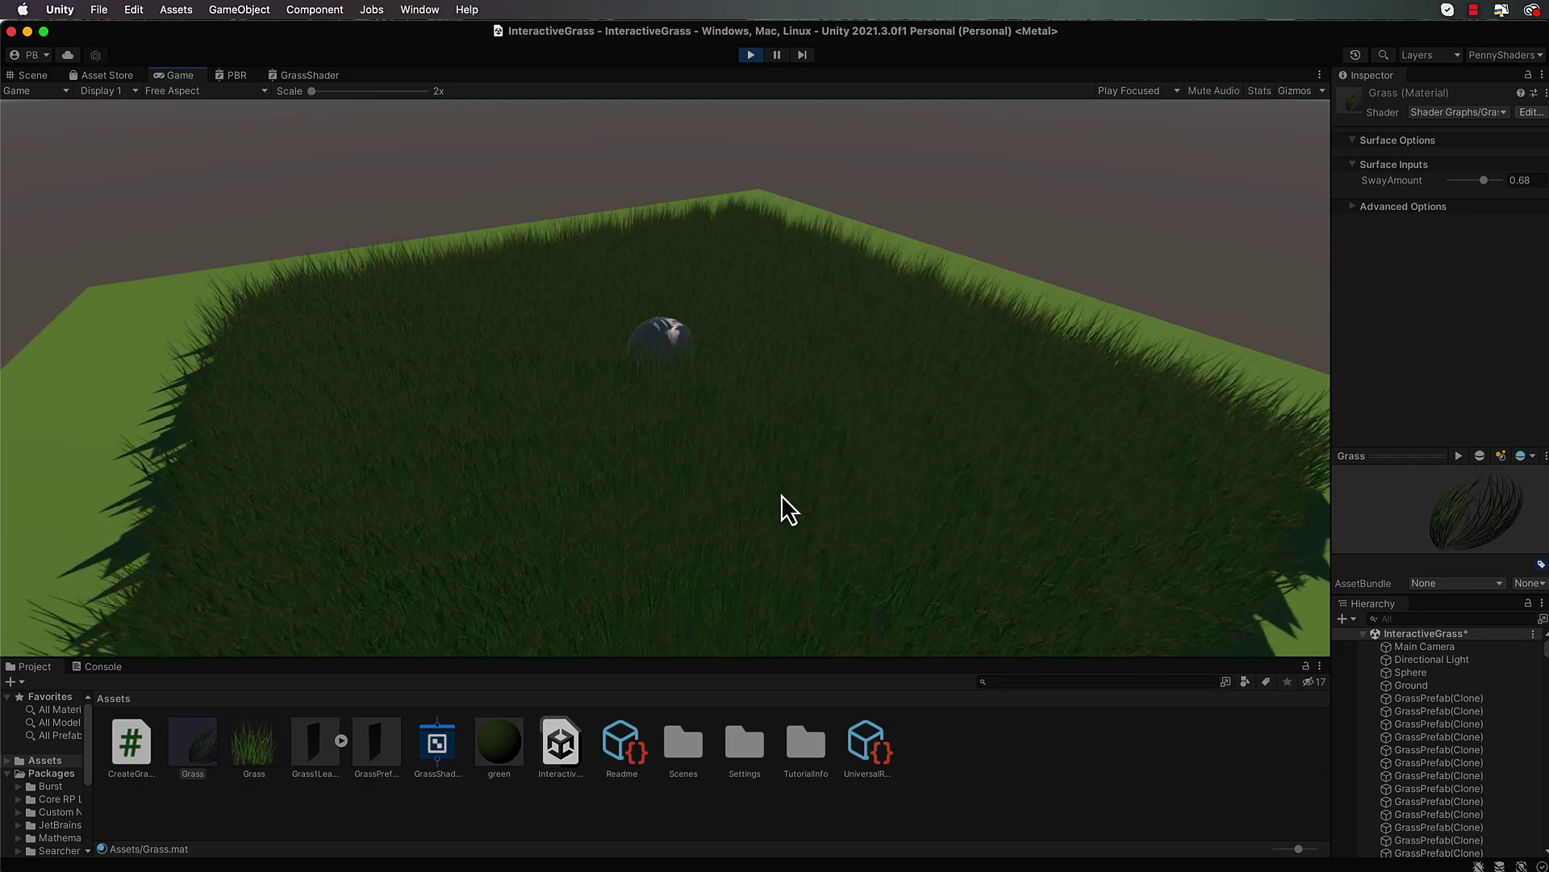
Step: Examine the swaying grass in the Scene view during Play mode, both close up among the blades and from above the field
{"action": "left_click", "coordinate": [33, 74]}
{"action": "right_click_drag", "start_coordinate": [767, 440], "coordinate": [751, 512]}
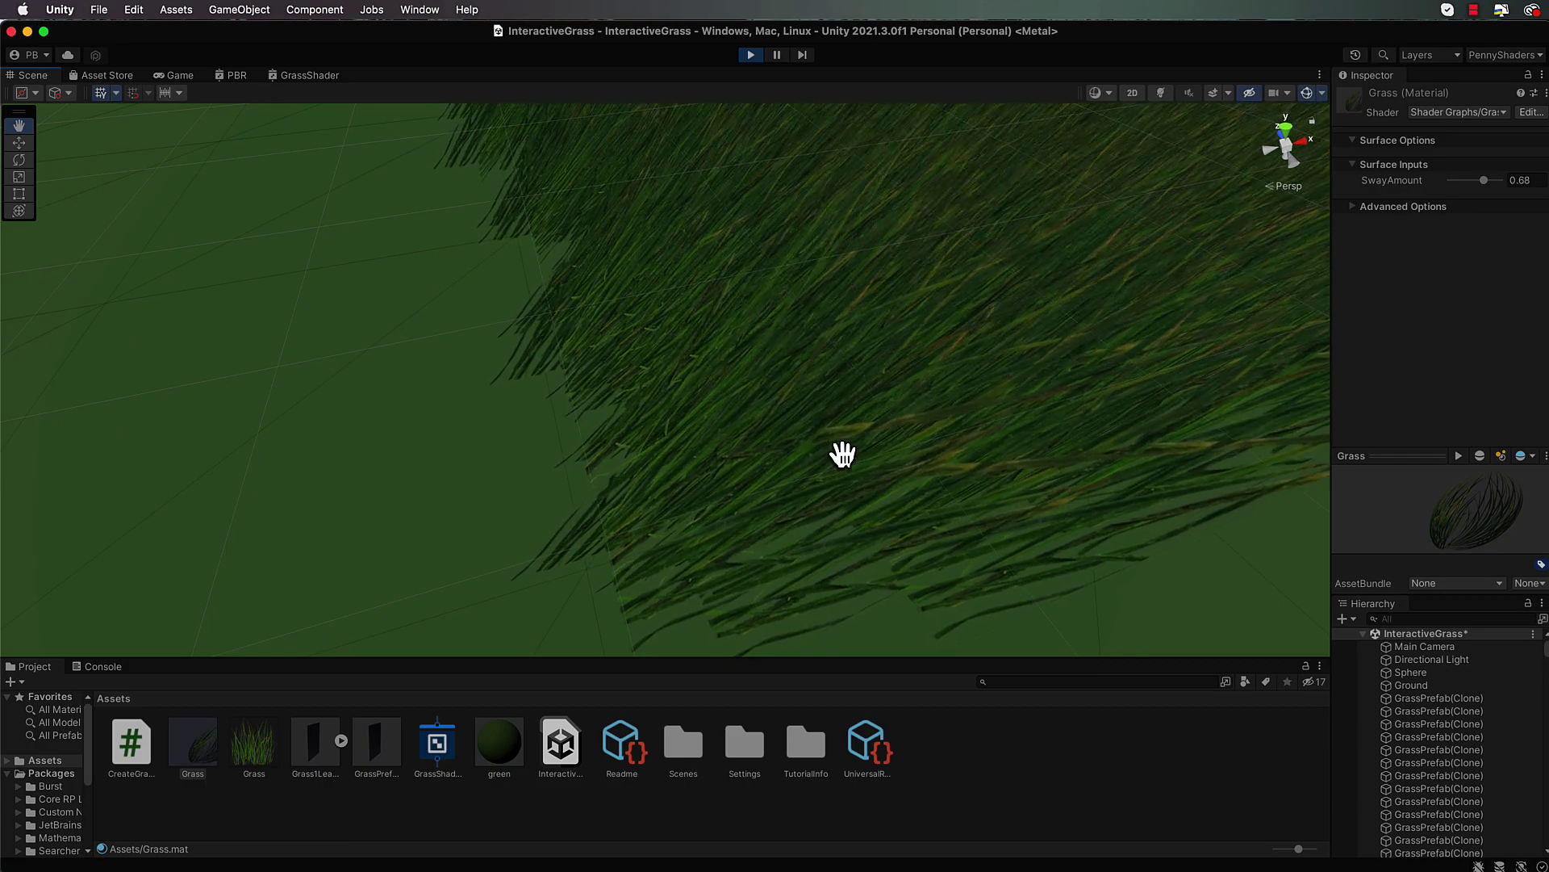
{"action": "right_click_drag", "start_coordinate": [829, 456], "coordinate": [802, 210]}
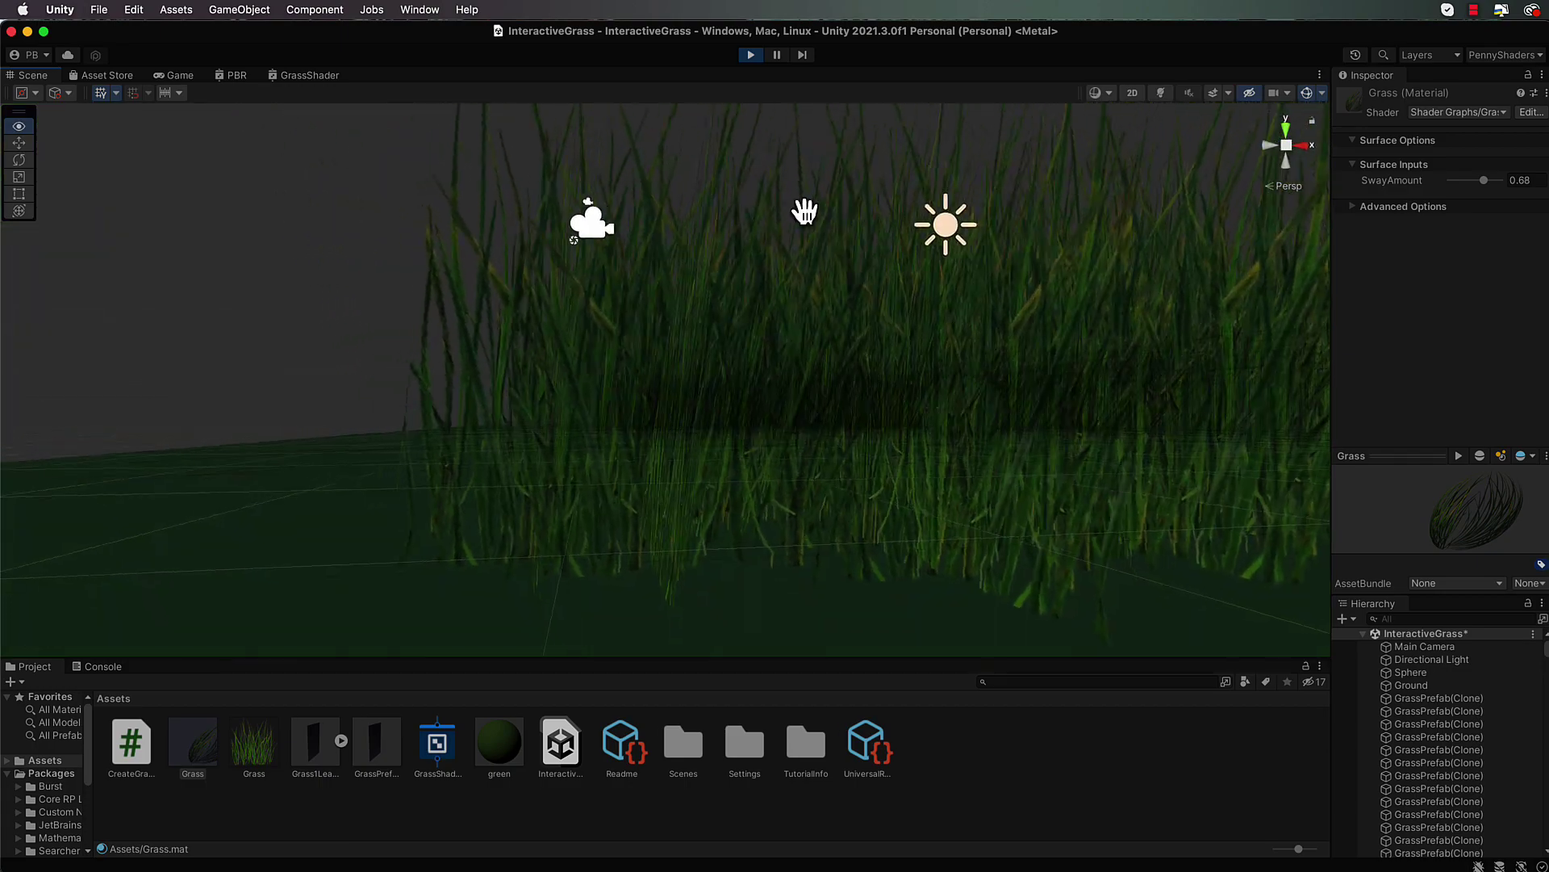
{"action": "right_click_drag", "start_coordinate": [869, 249], "coordinate": [728, 446]}
{"action": "scroll", "coordinate": [729, 446], "scroll_direction": "down", "scroll_amount": 10}
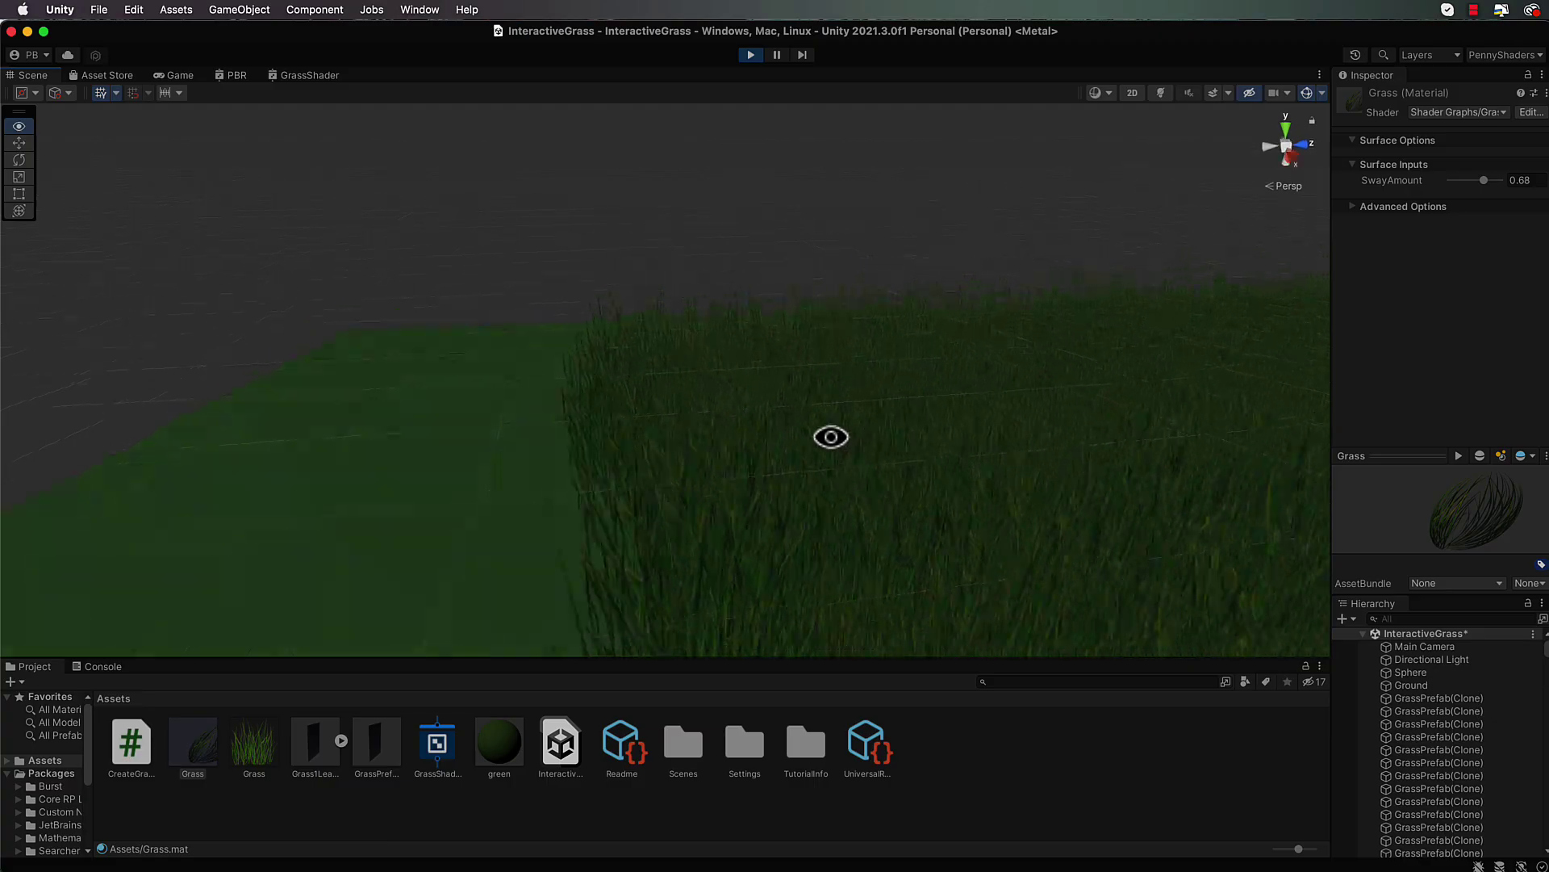
{"action": "right_click_drag", "start_coordinate": [689, 465], "coordinate": [694, 484]}
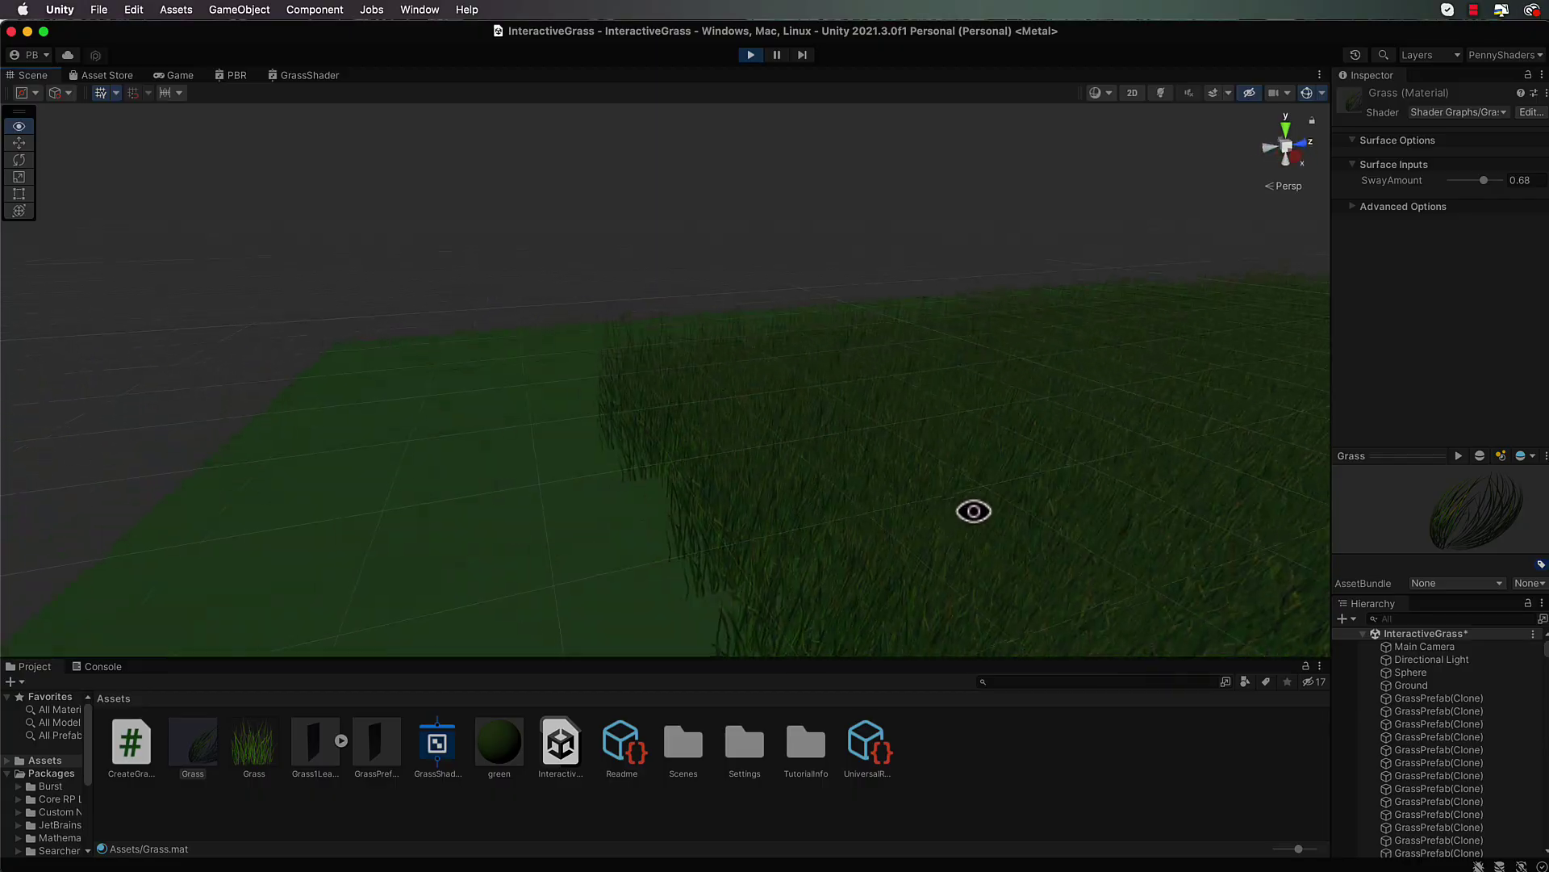
{"action": "right_click_drag", "start_coordinate": [689, 436], "coordinate": [685, 436]}
{"action": "scroll", "coordinate": [685, 435], "scroll_direction": "up", "scroll_amount": 10}
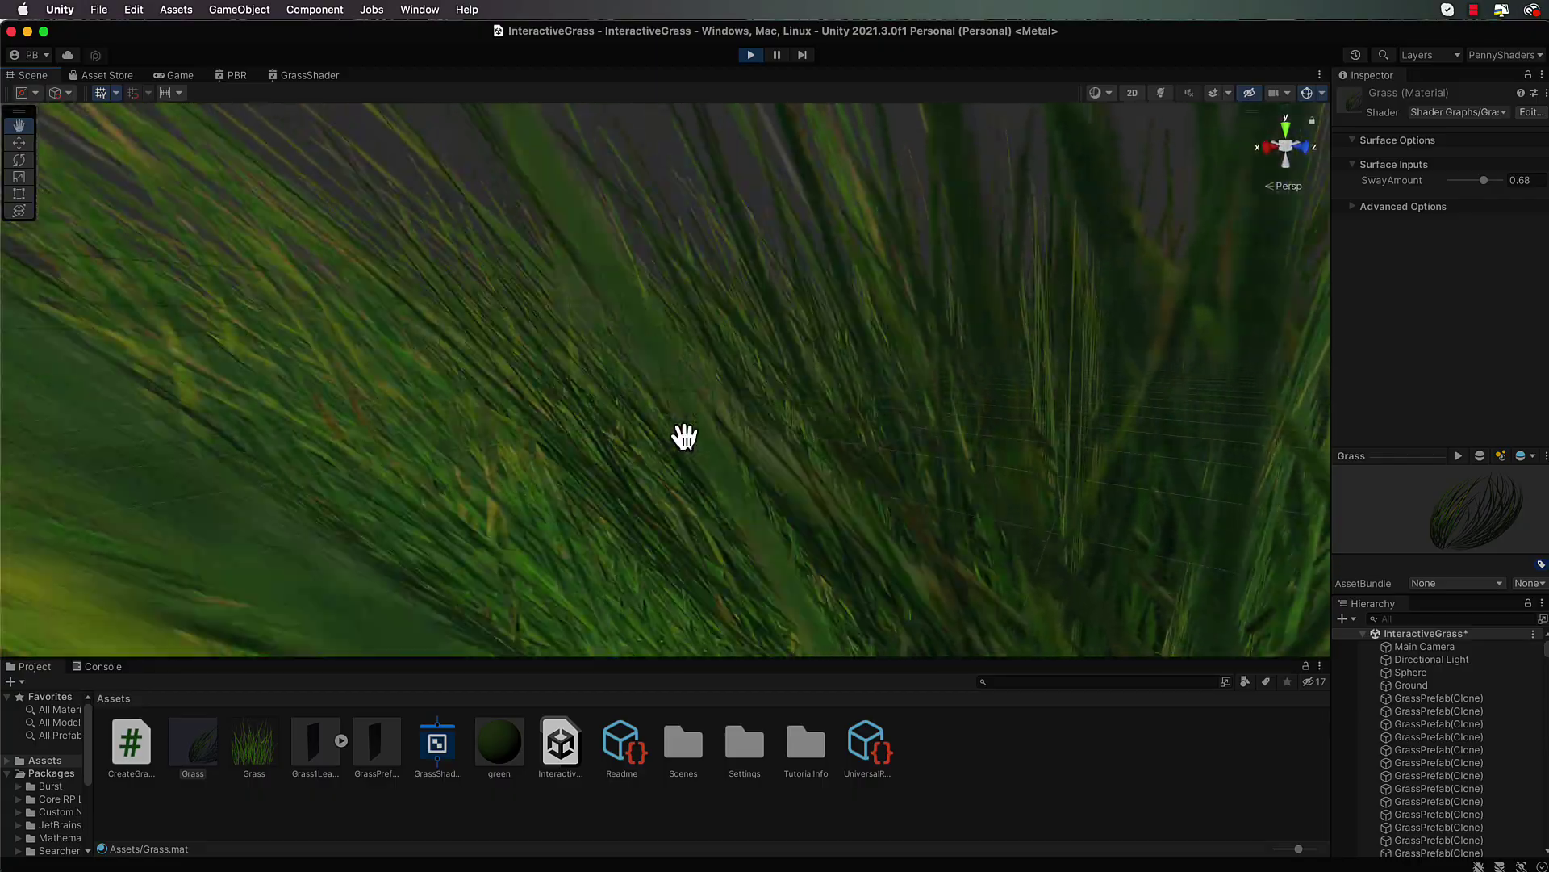
{"action": "scroll", "coordinate": [633, 432], "scroll_direction": "down", "scroll_amount": 5}
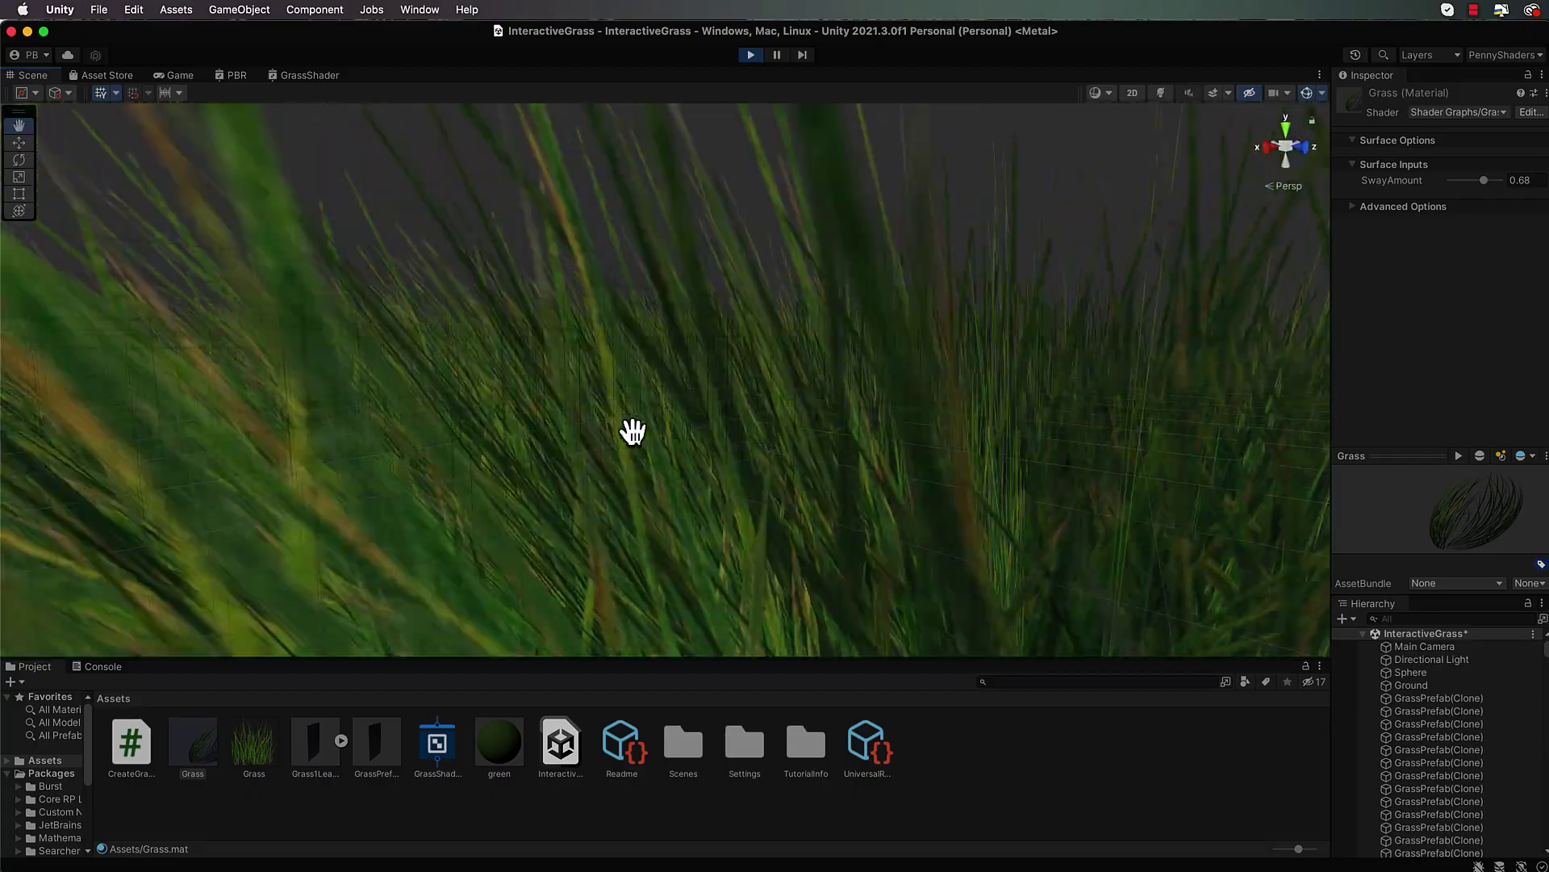
{"action": "right_click_drag", "start_coordinate": [633, 432], "coordinate": [619, 414]}
{"action": "left_click_drag", "start_coordinate": [620, 414], "coordinate": [636, 486], "text": "alt"}
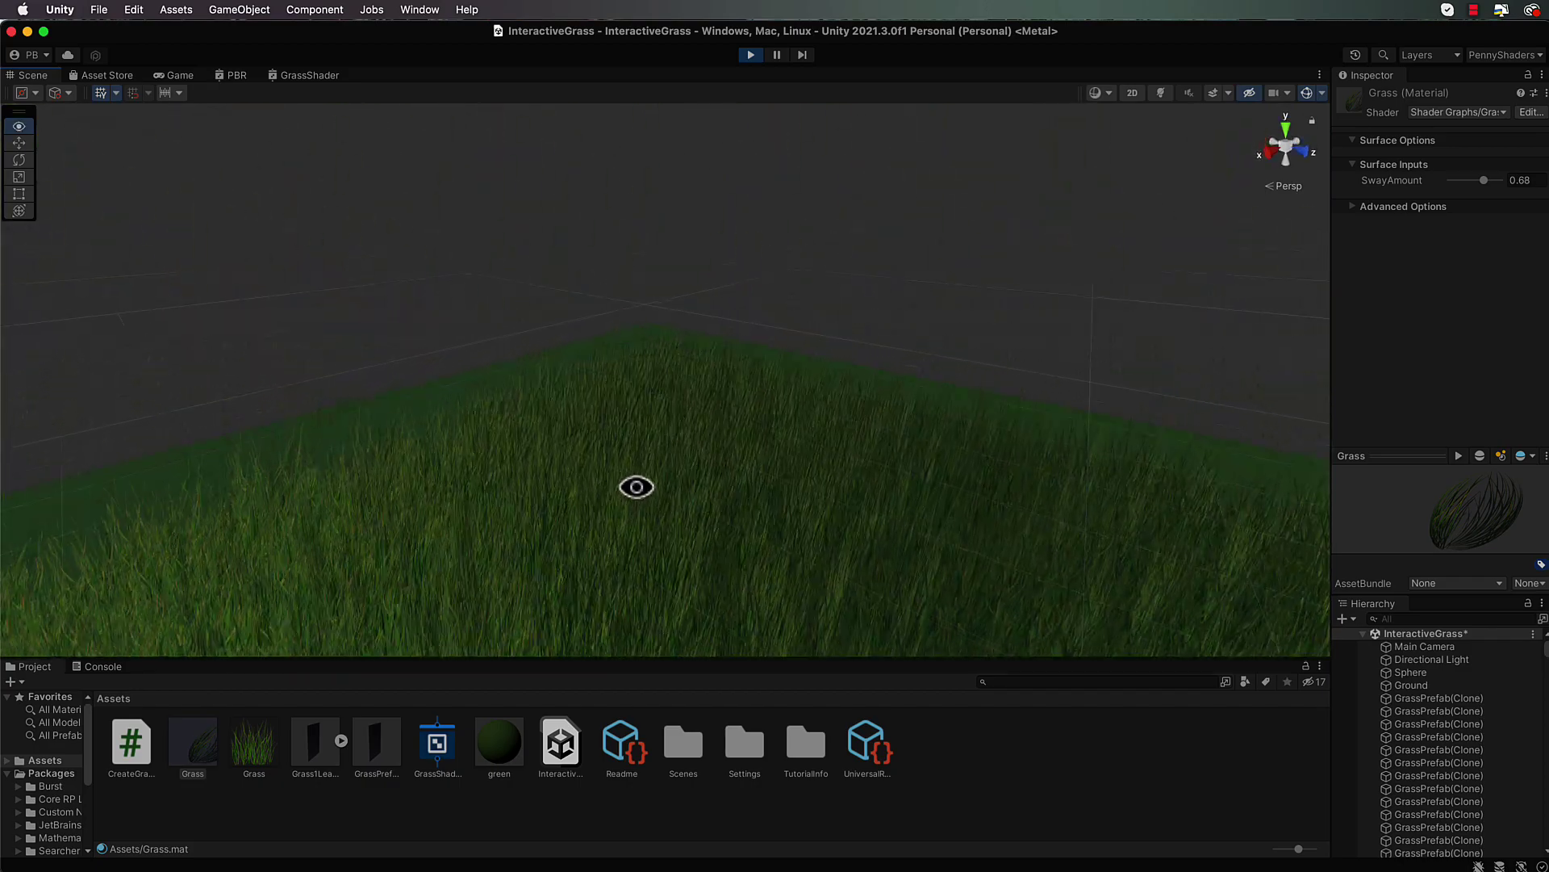